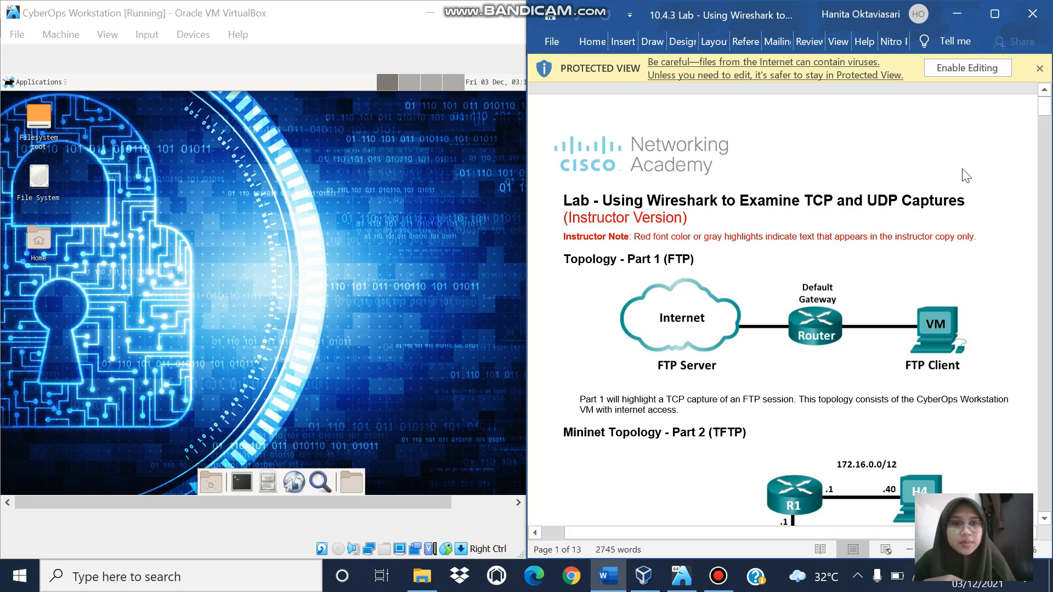
Read through the lab document's topology, objectives and scenario to the Part 1 instructions for starting a Wireshark capture.
mouse_move(1043, 106)
left_mouse_down()
mouse_move(1042, 123)
mouse_move(1045, 105)
left_mouse_up()
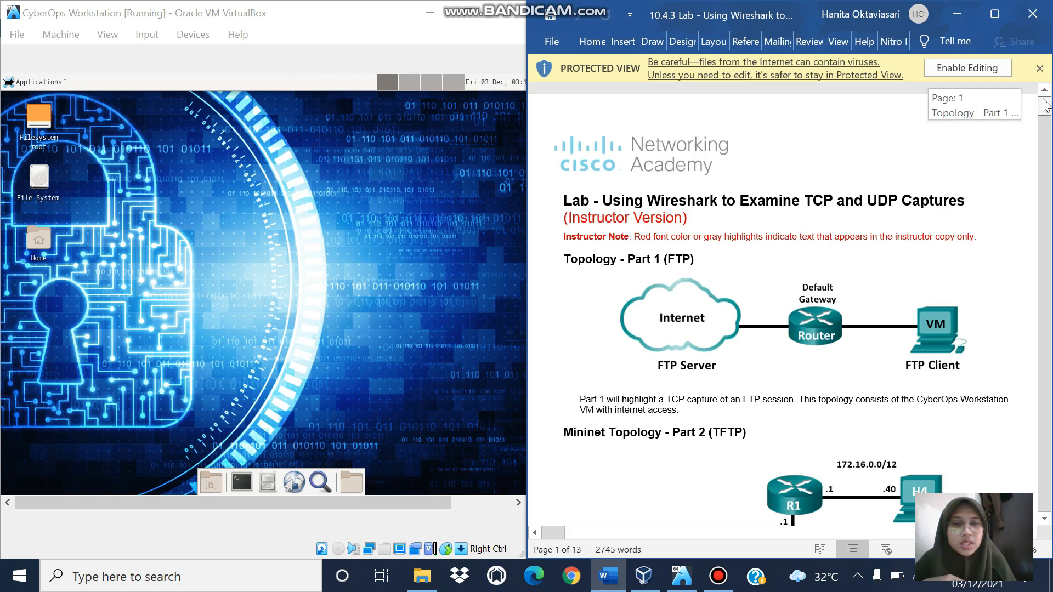
left_click_drag(1044, 105, 1044, 109)
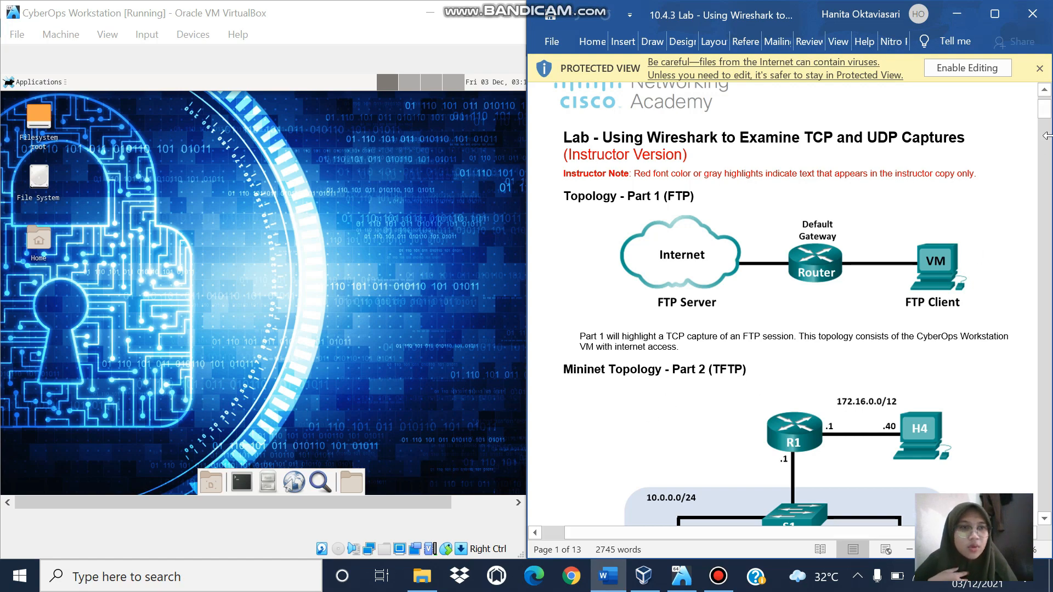
left_click(1042, 114)
left_click_drag(1043, 114, 1045, 139)
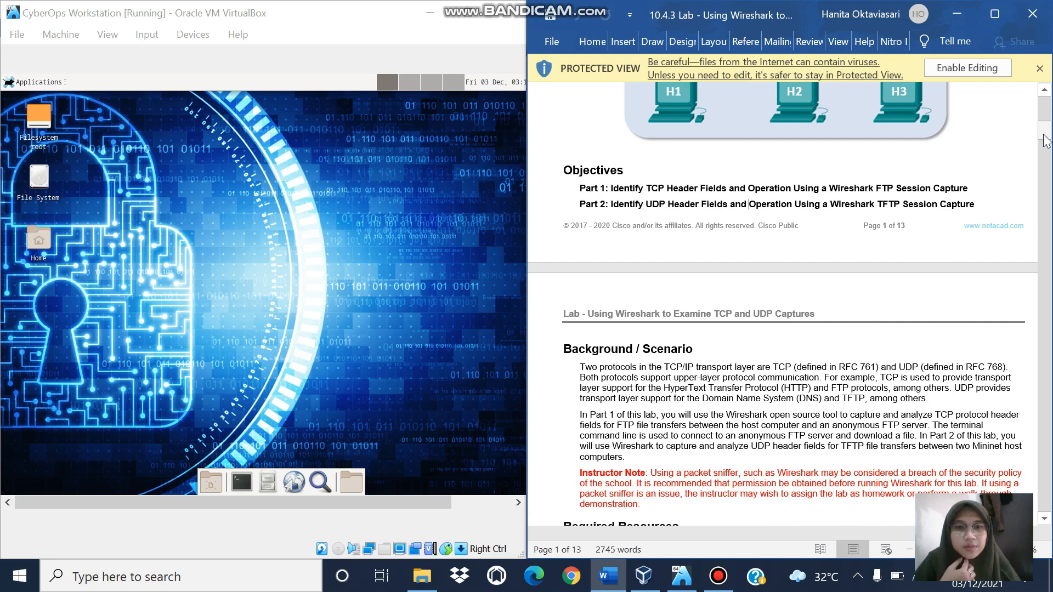
left_click(1044, 135)
mouse_move(1044, 137)
left_mouse_down()
mouse_move(1043, 179)
mouse_move(1042, 142)
mouse_move(1036, 149)
left_mouse_up()
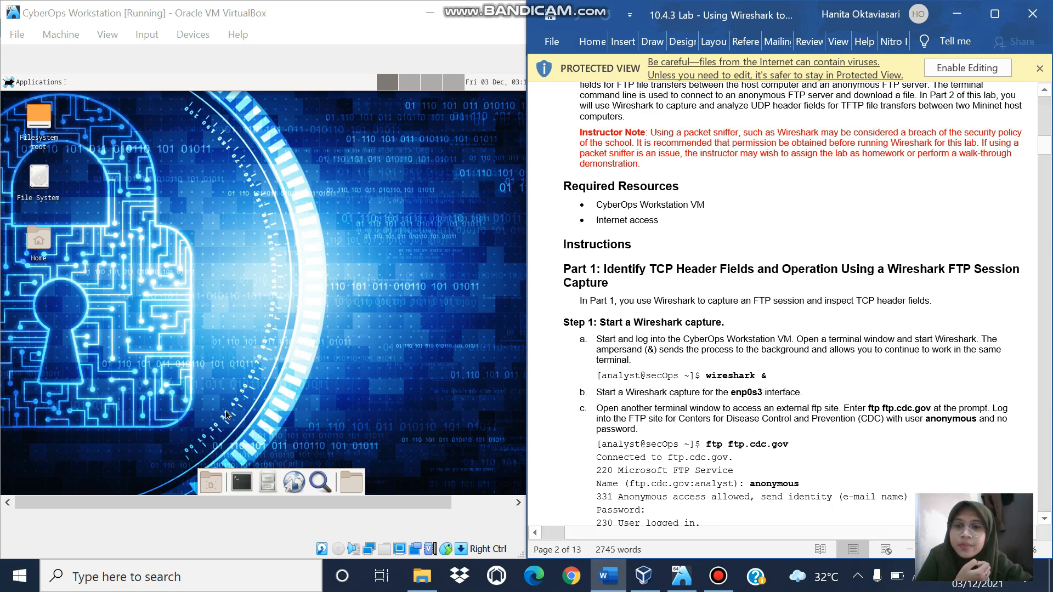
Launch Wireshark from a new terminal with "wireshark &" and start a capture on the enp0s3 interface.
left_click(252, 485)
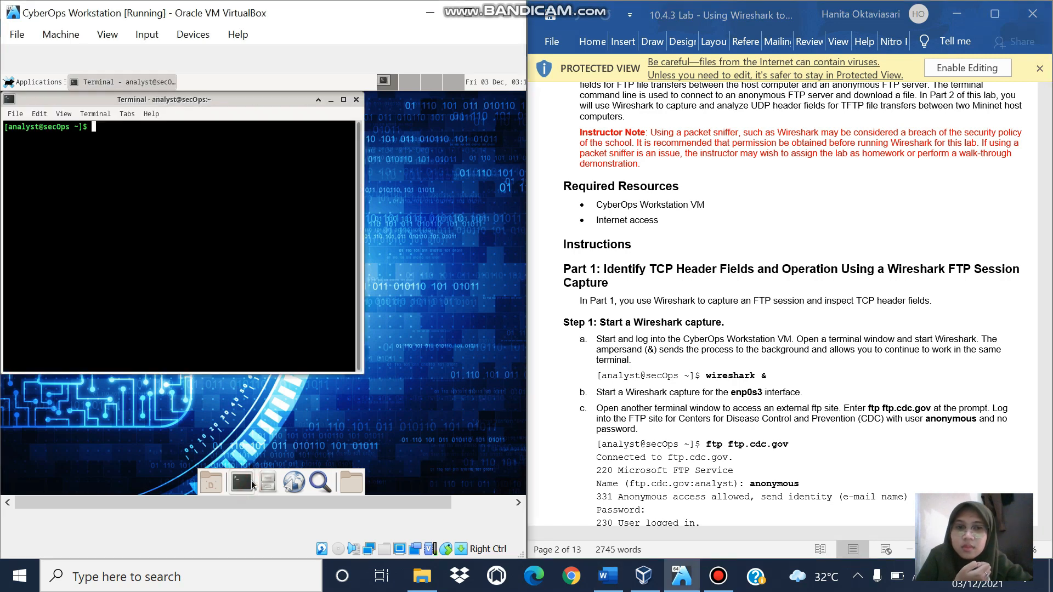
left_click(122, 155)
type("wi")
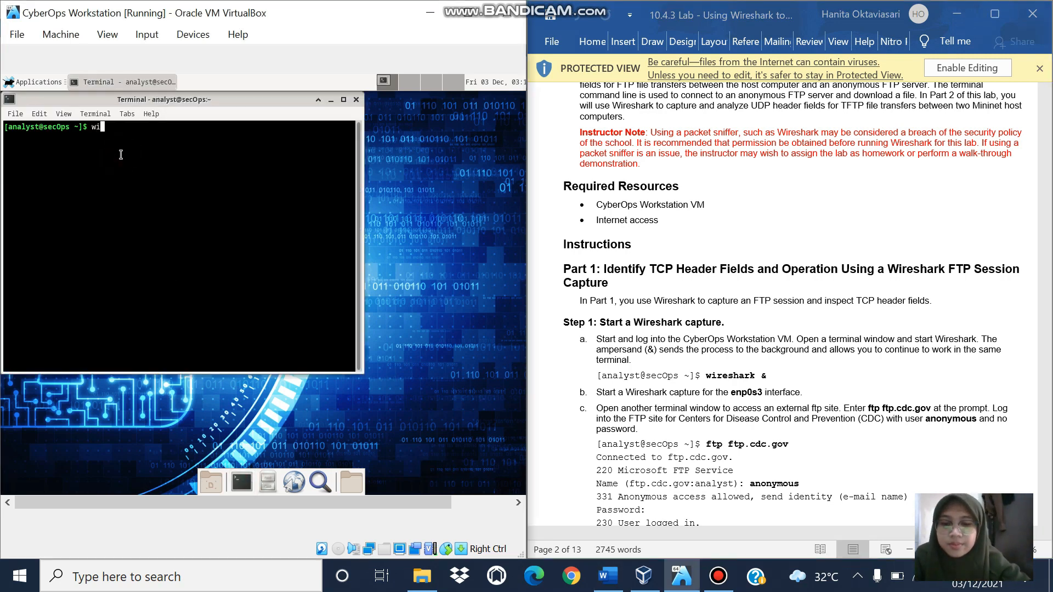
type("reshark")
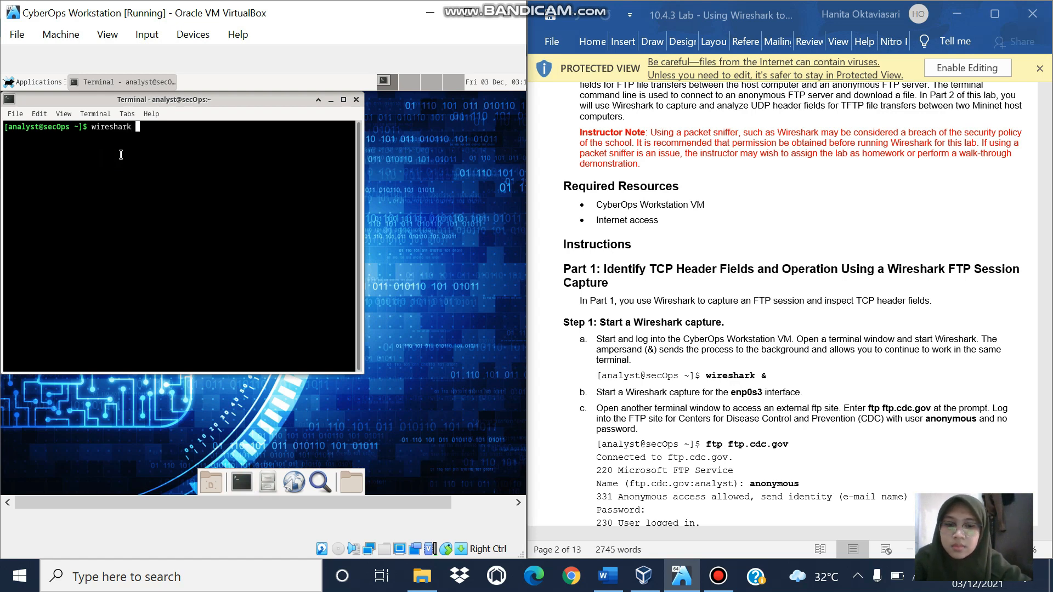
type(" &")
key("Return")
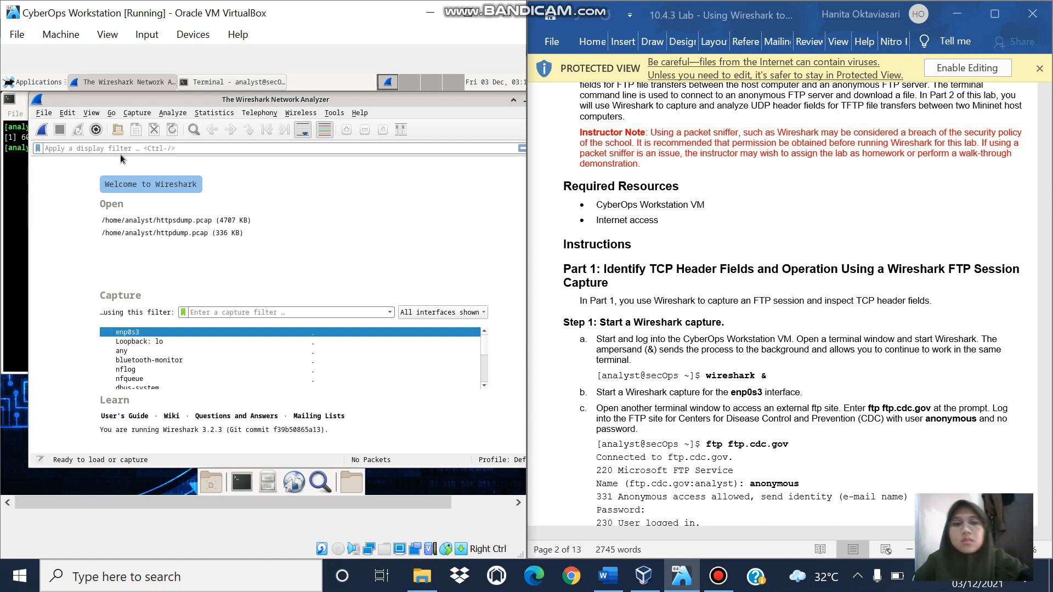
left_click(396, 330)
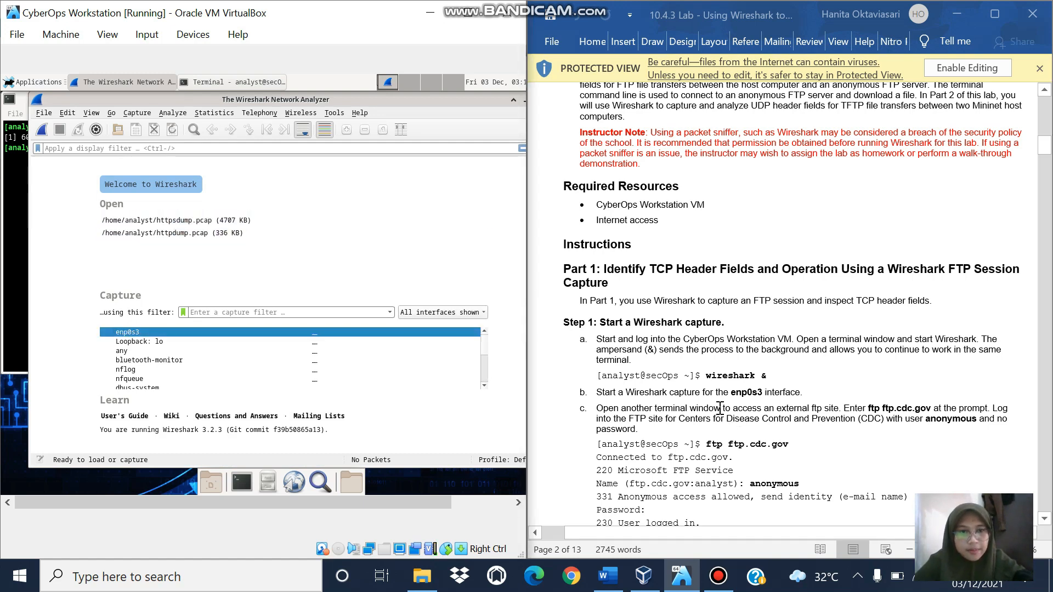
double_click(299, 331)
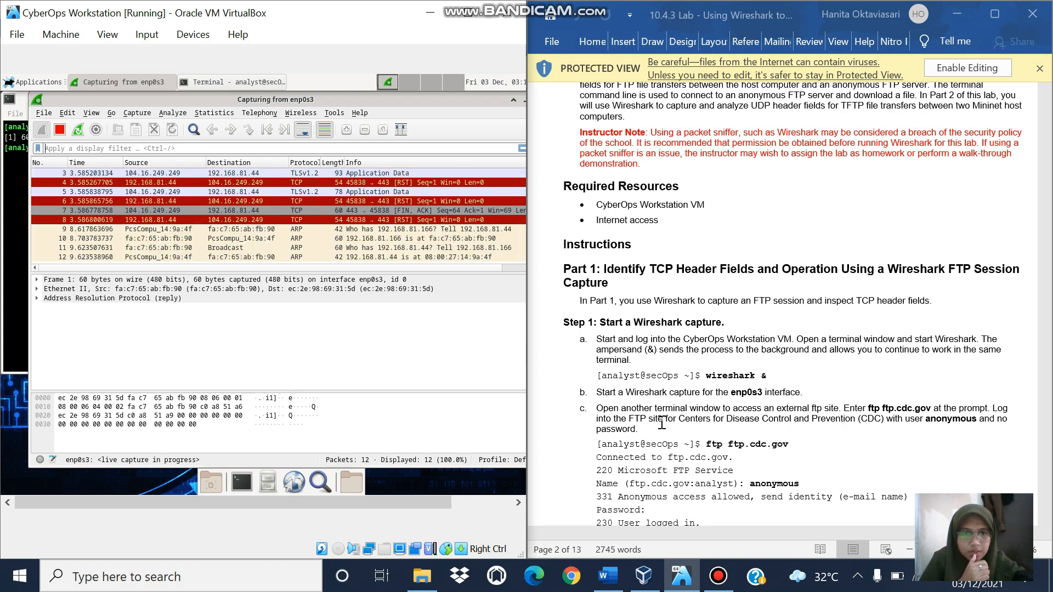
Return to the terminal and connect to the CDC server with "ftp ftp.cdc.gov".
left_click(212, 83)
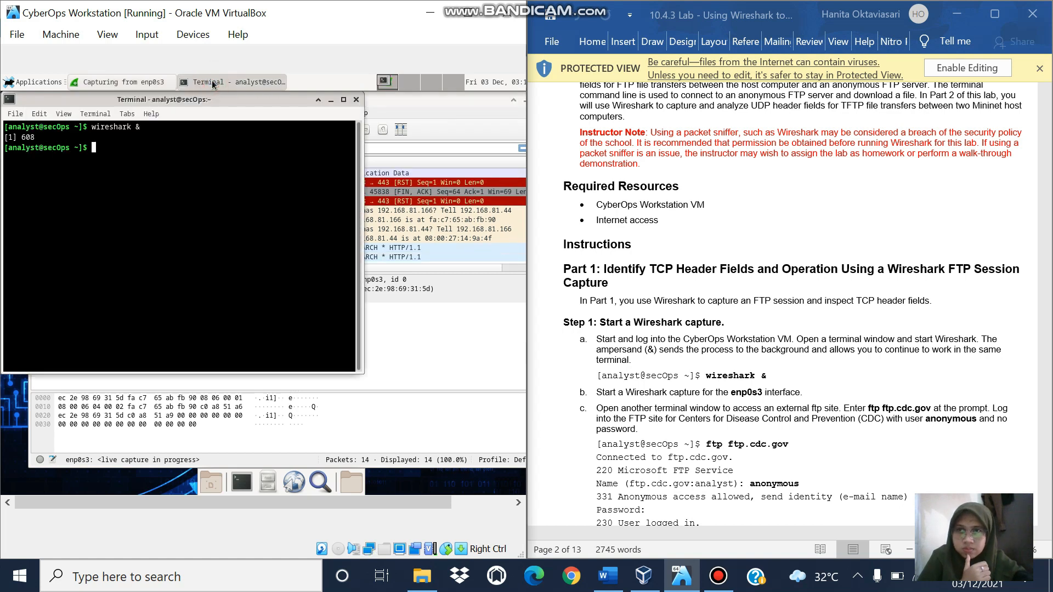
left_click(126, 168)
type("ftp ftp.cd")
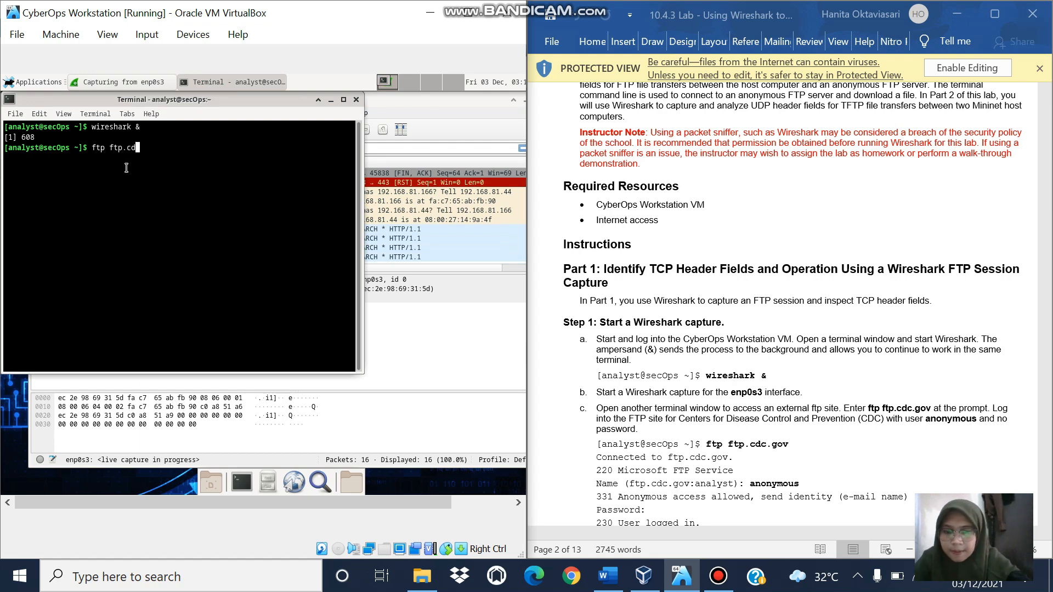
type("c.gov")
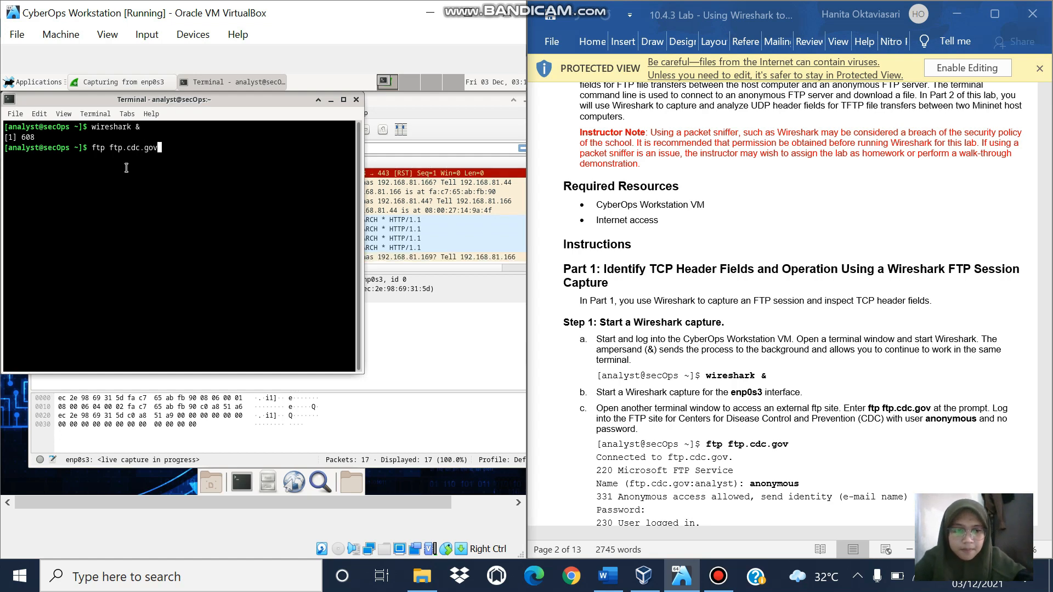
key("Return")
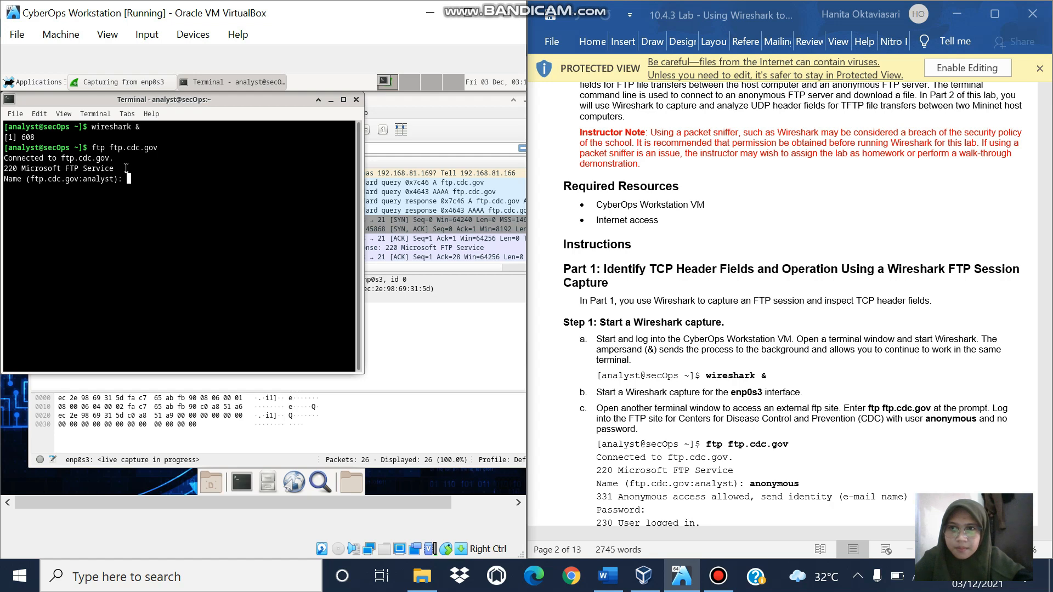
Log in to the FTP server as anonymous, leaving the password blank.
type("m")
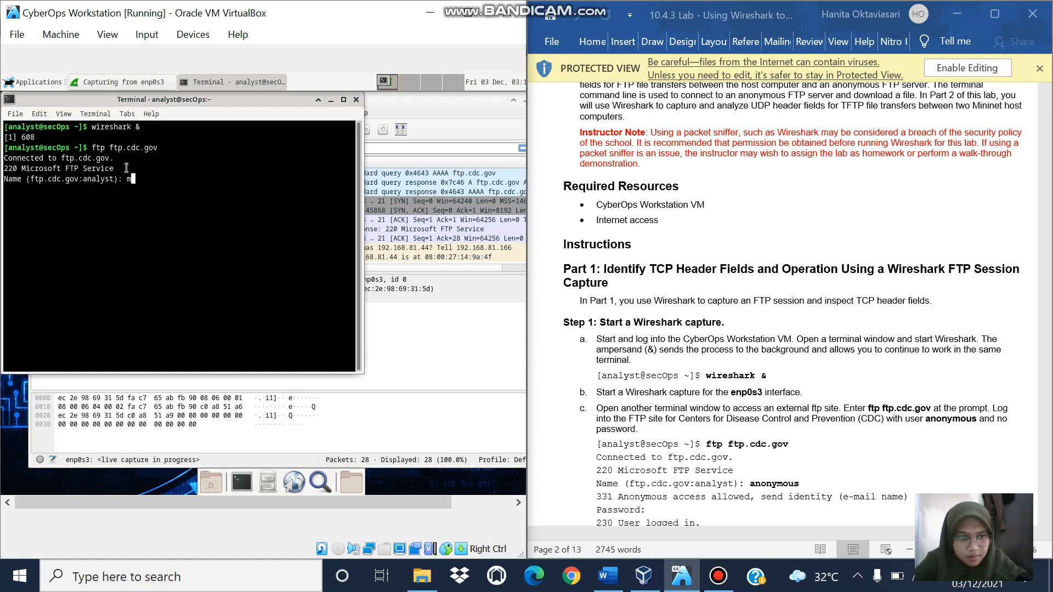
key("BackSpace")
type("anon")
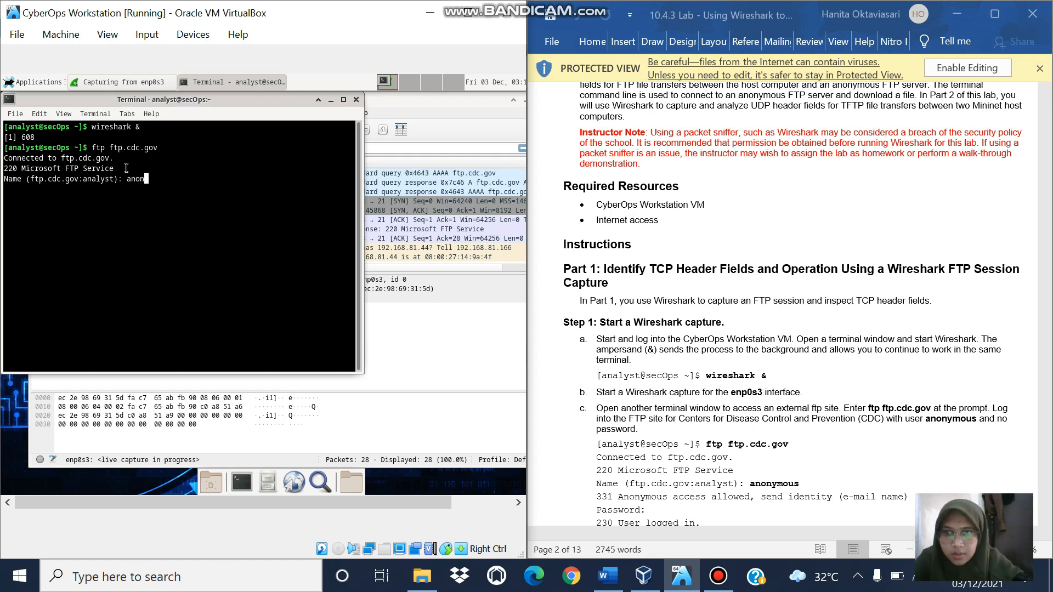
type("ymous")
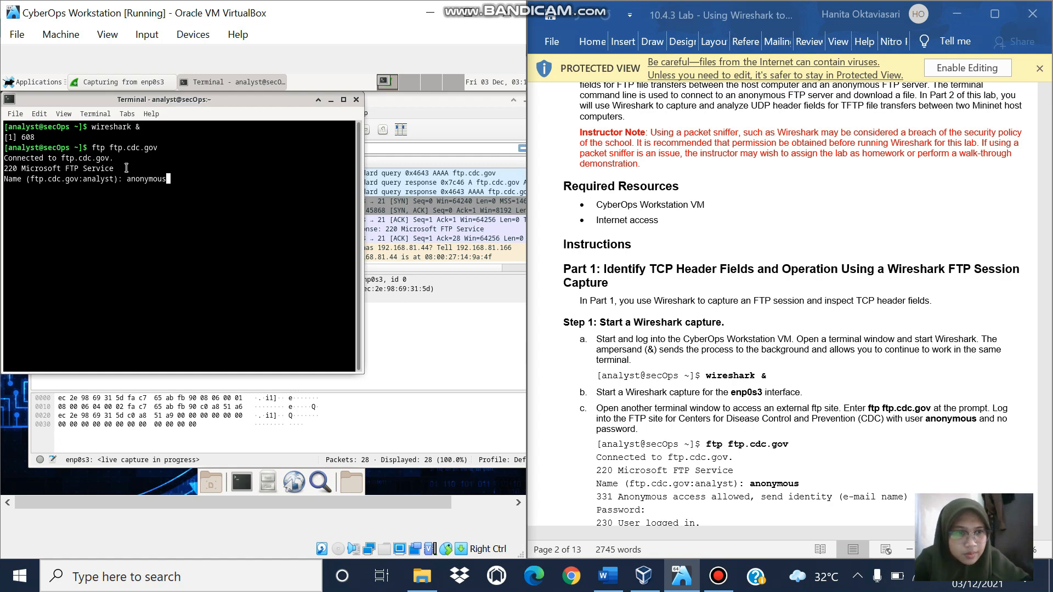
key("Return")
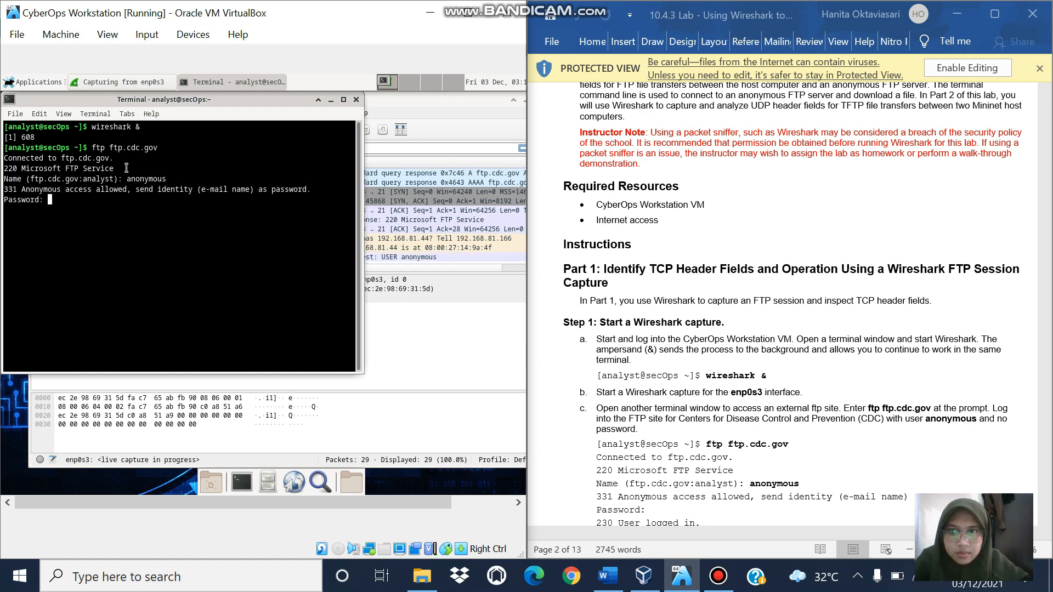
key("Return")
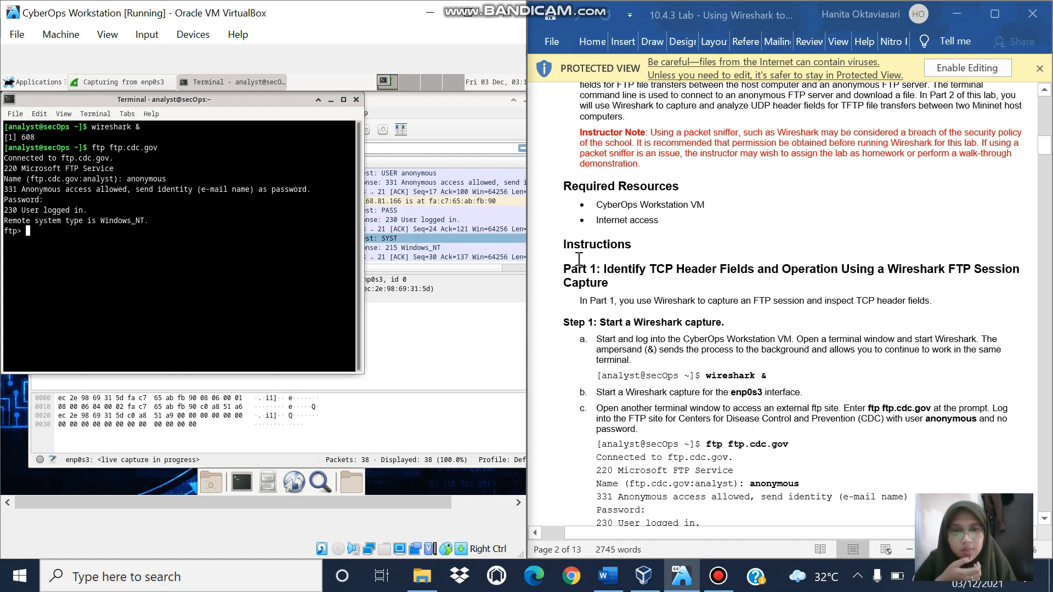
Check the lab's Step 2 instructions and list the files on the FTP server with "ls".
left_click_drag(1044, 150, 1047, 159)
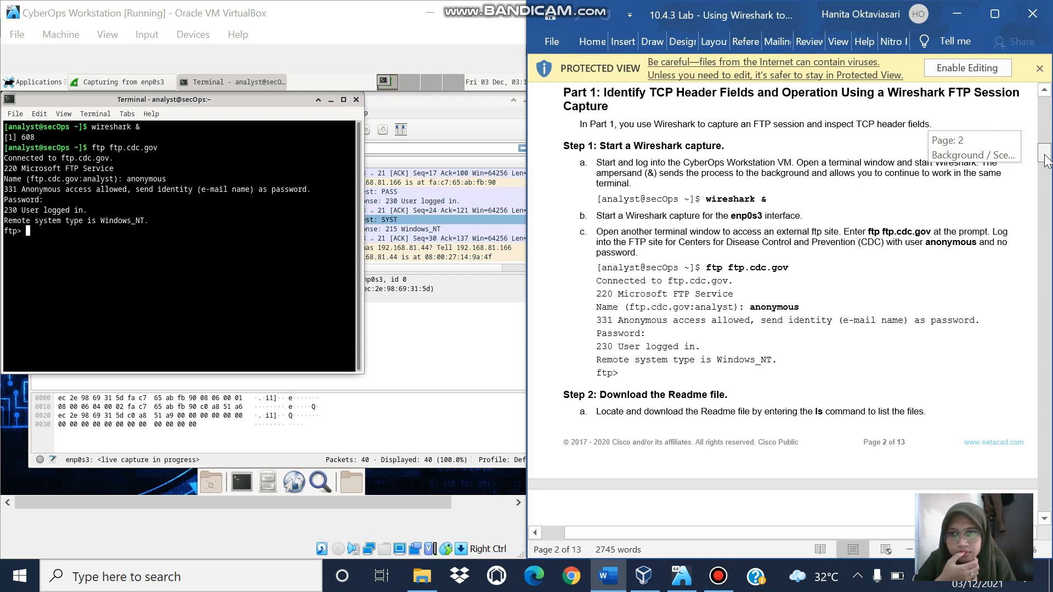
left_click_drag(1046, 159, 1045, 156)
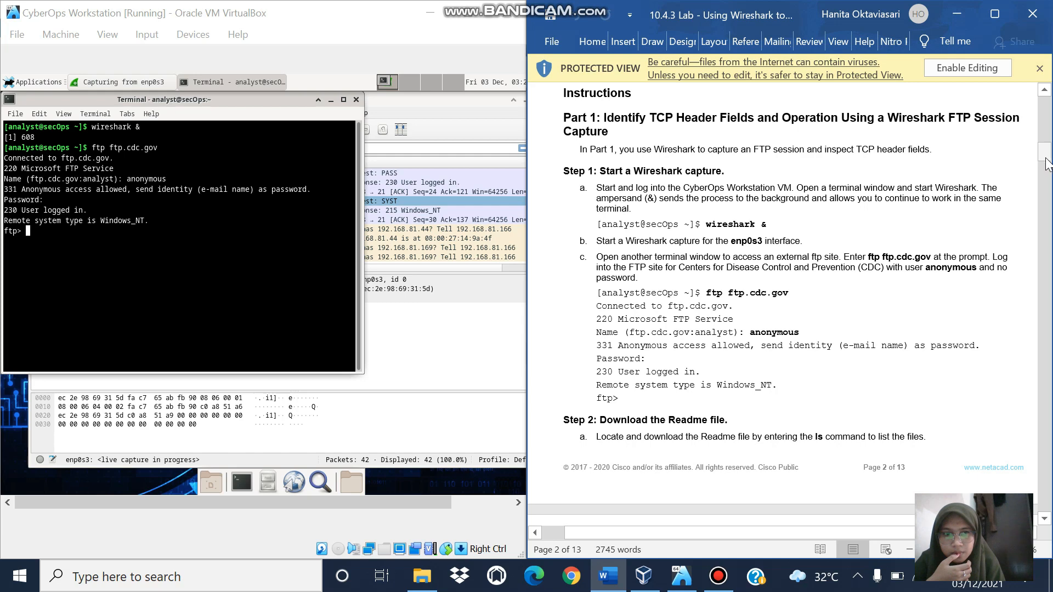
left_click_drag(1045, 149, 1044, 164)
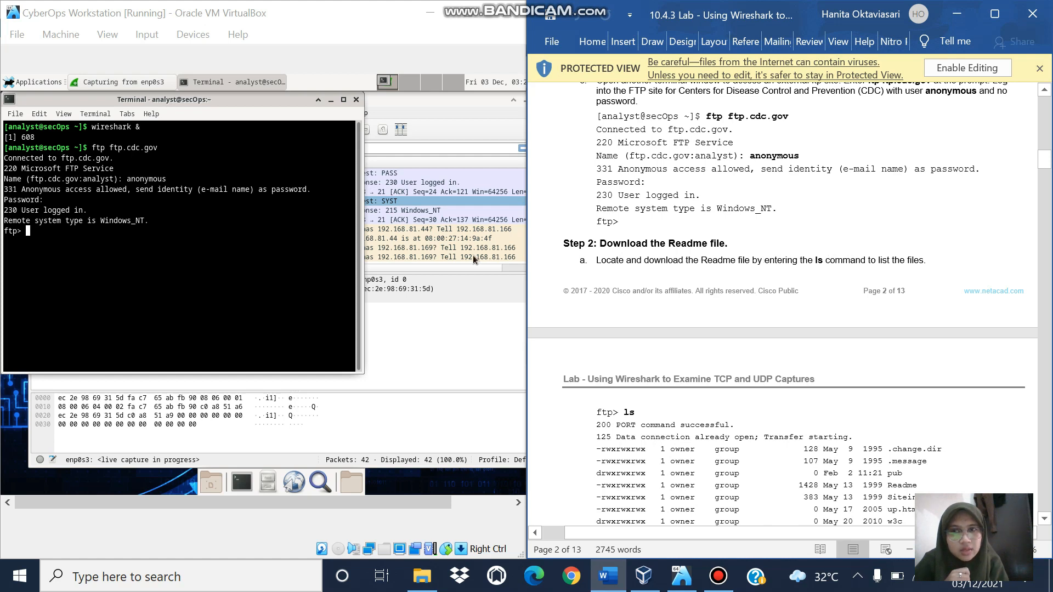
left_click(115, 241)
type("ls")
key("Return")
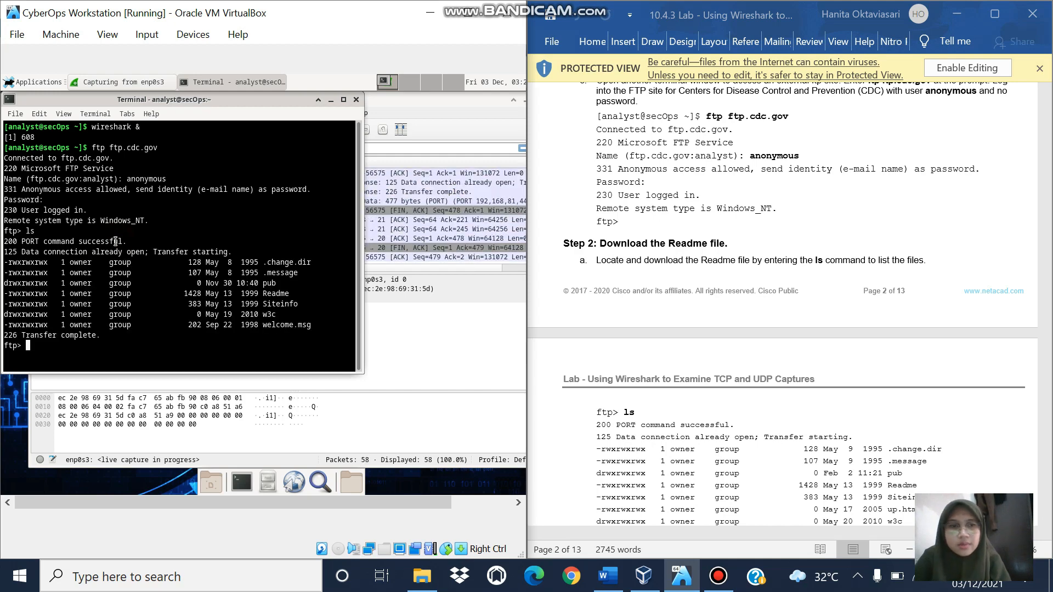
Download the Readme file with "get Readme" as the lab instructs, and end the FTP session with "quit".
left_click_drag(1044, 164, 1044, 169)
left_click_drag(1043, 166, 1044, 171)
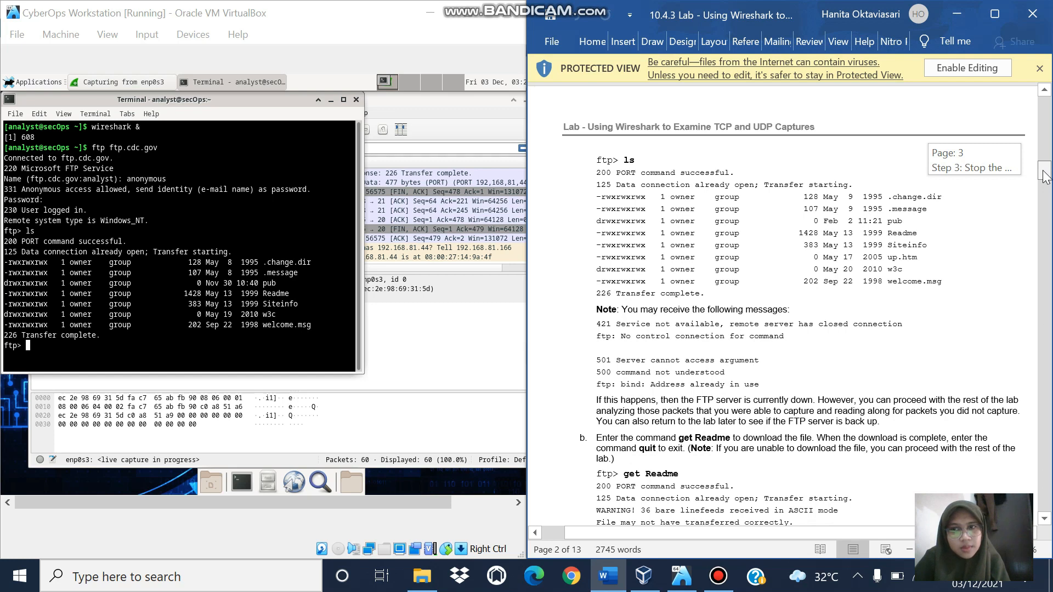
left_click_drag(1043, 171, 1043, 178)
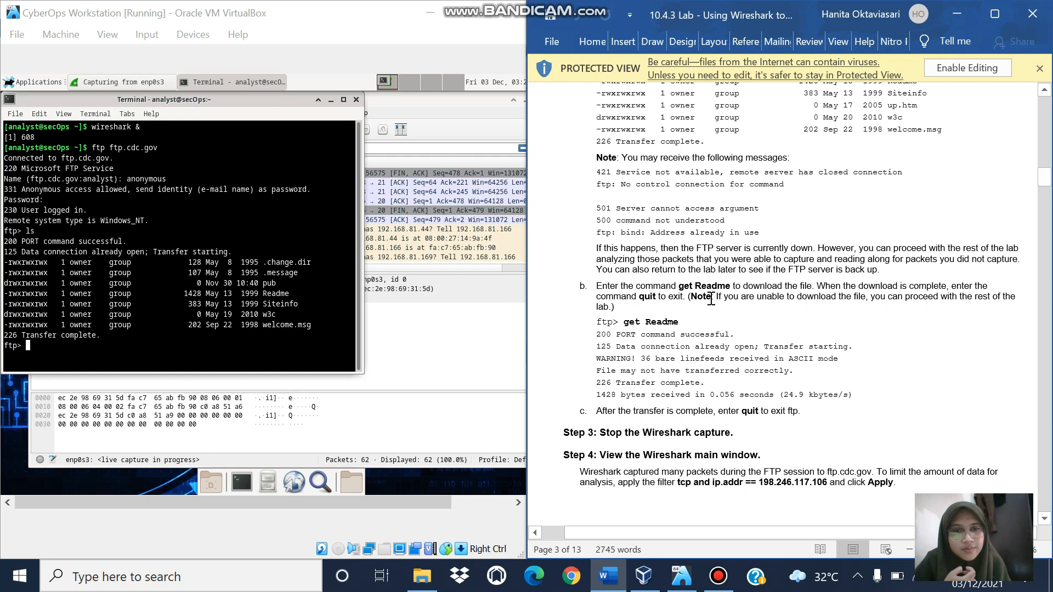
left_click(71, 346)
type("get Readme")
key("Return")
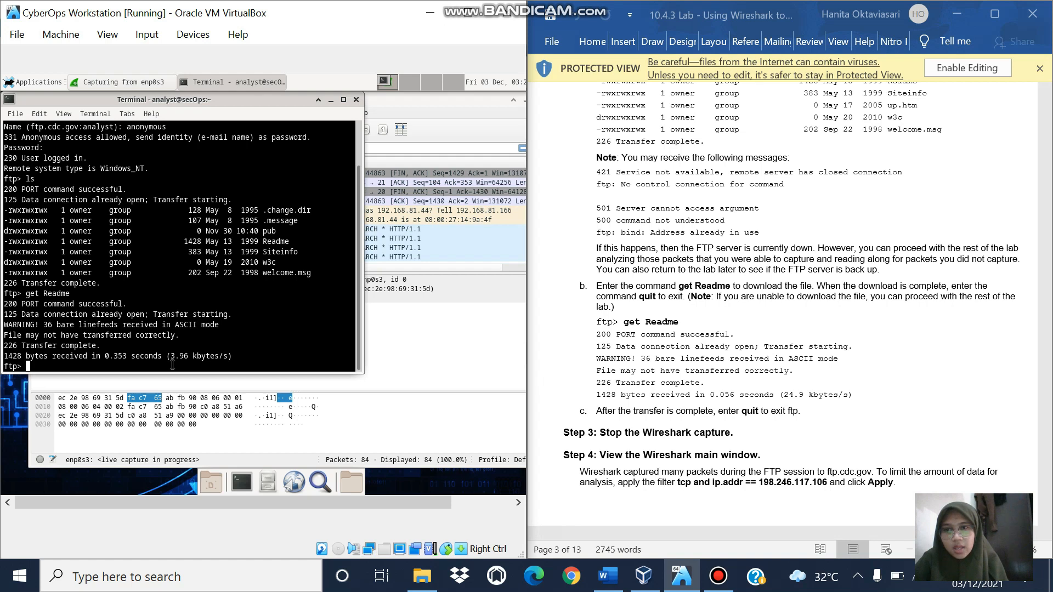
type("quit")
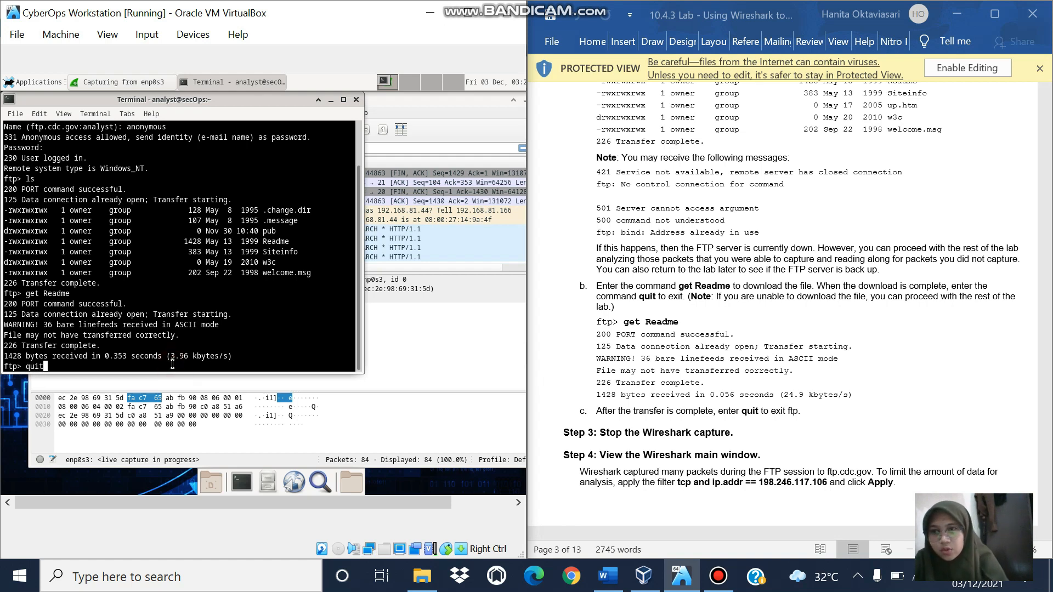
key("Return")
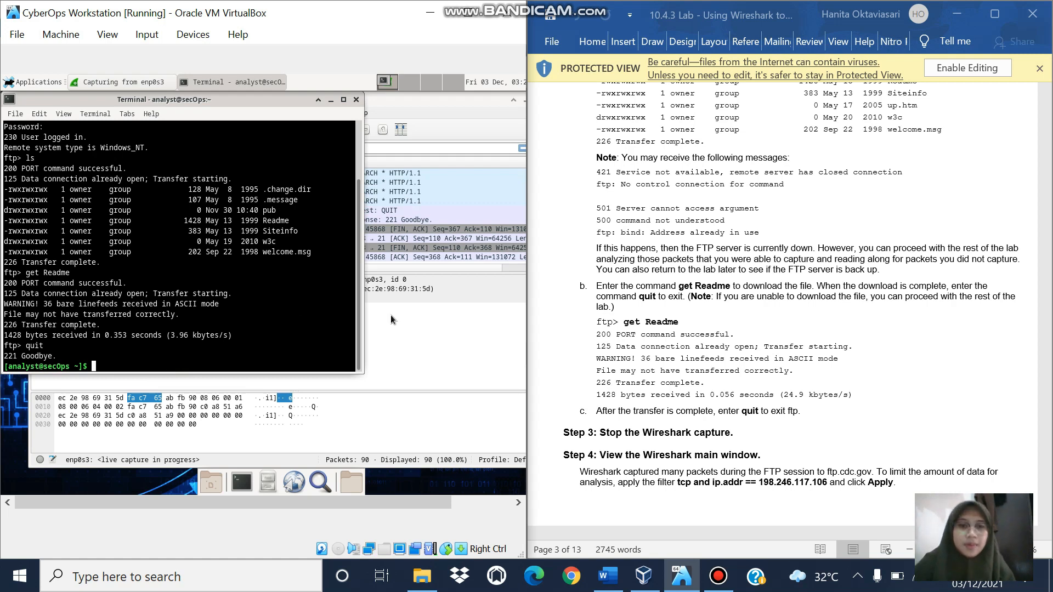
Minimize the terminal and stop the Wireshark capture on enp0s3, as Step 3 of the lab requires.
left_click(623, 429)
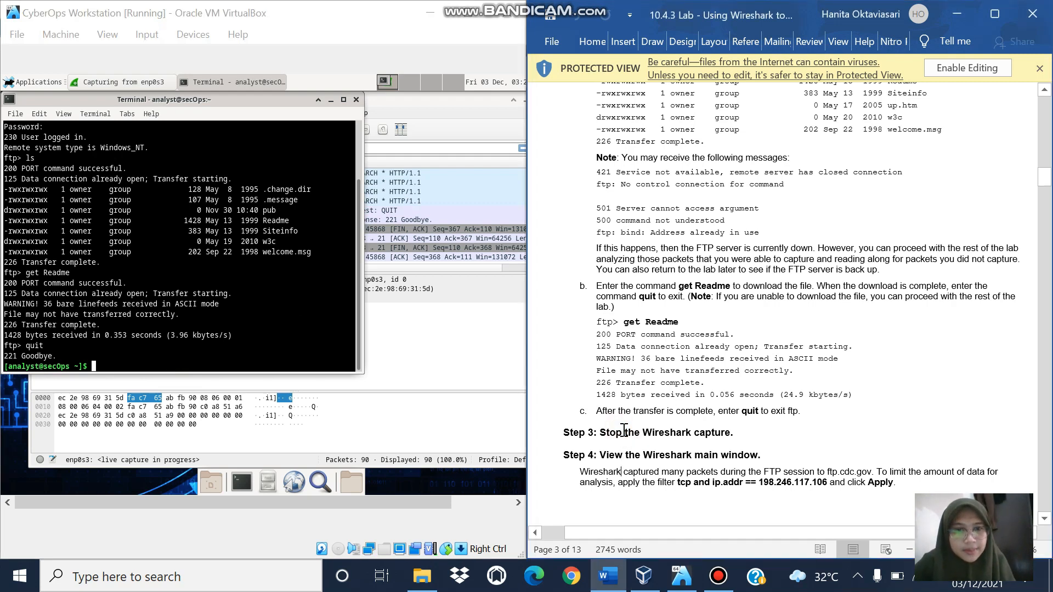
scroll(623, 429, "down", 4)
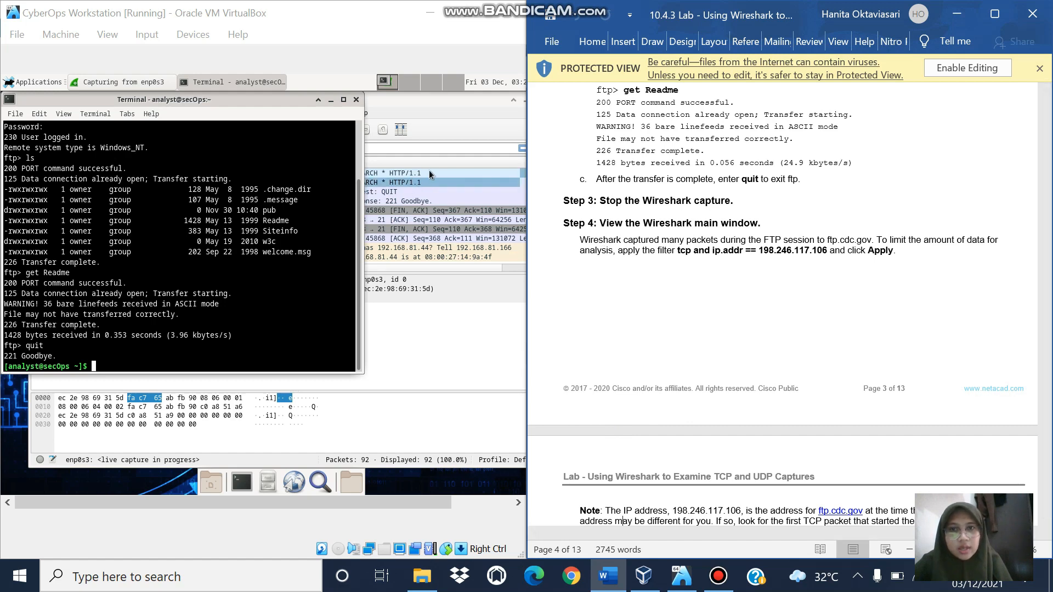
left_click(331, 100)
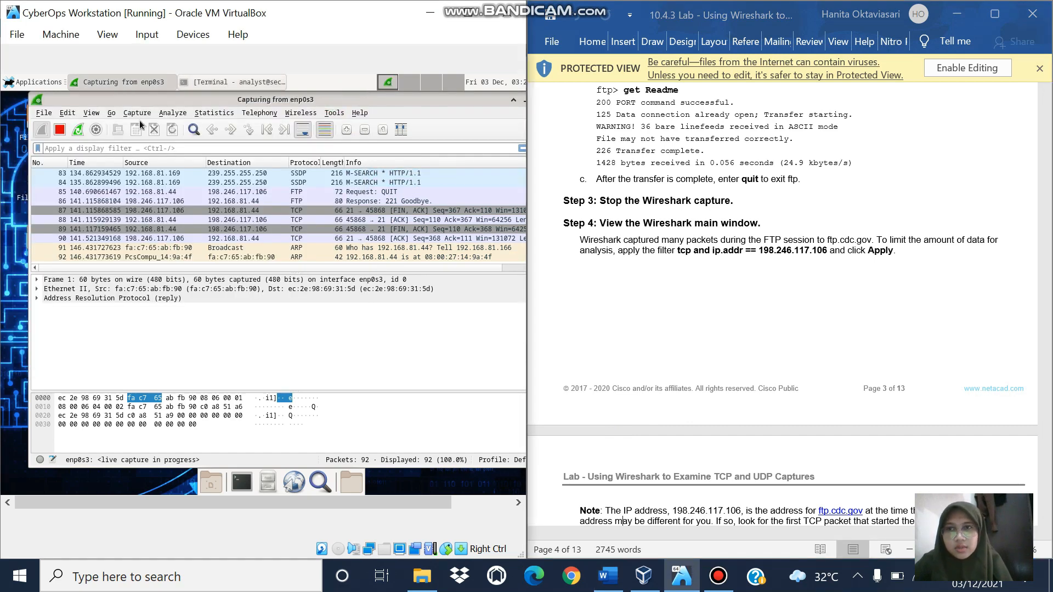
left_click(61, 129)
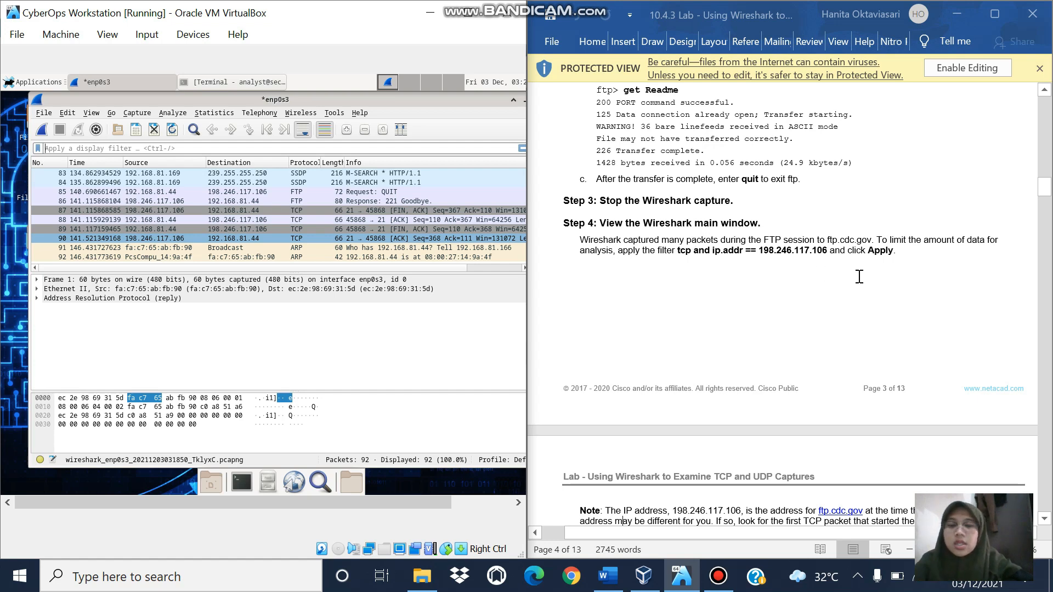
Examine the captured FTP session packets and the lab's note on which IP address to use in the display filter.
left_click(403, 201)
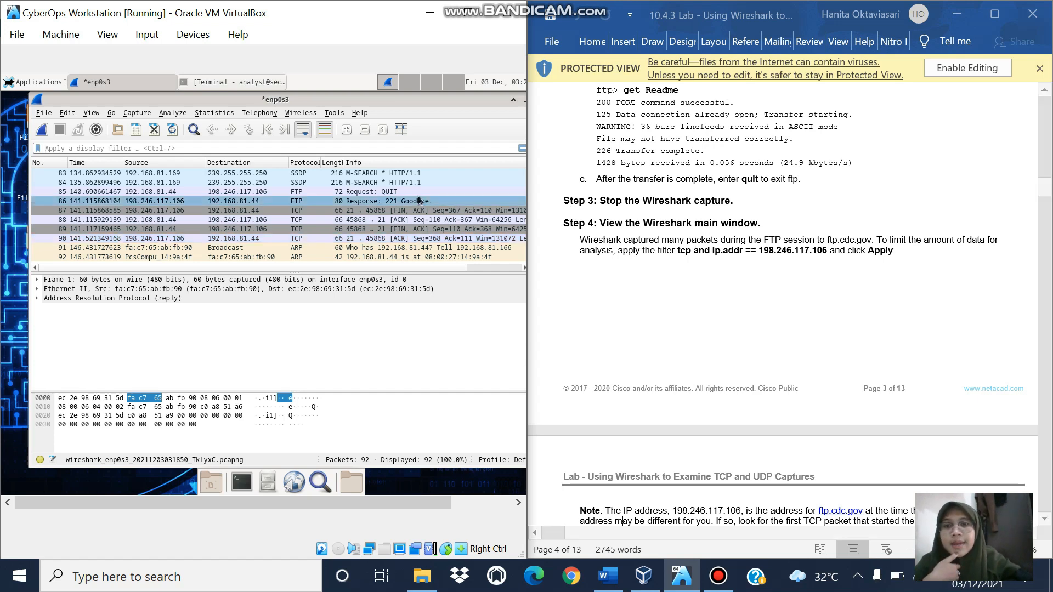
left_click(401, 184)
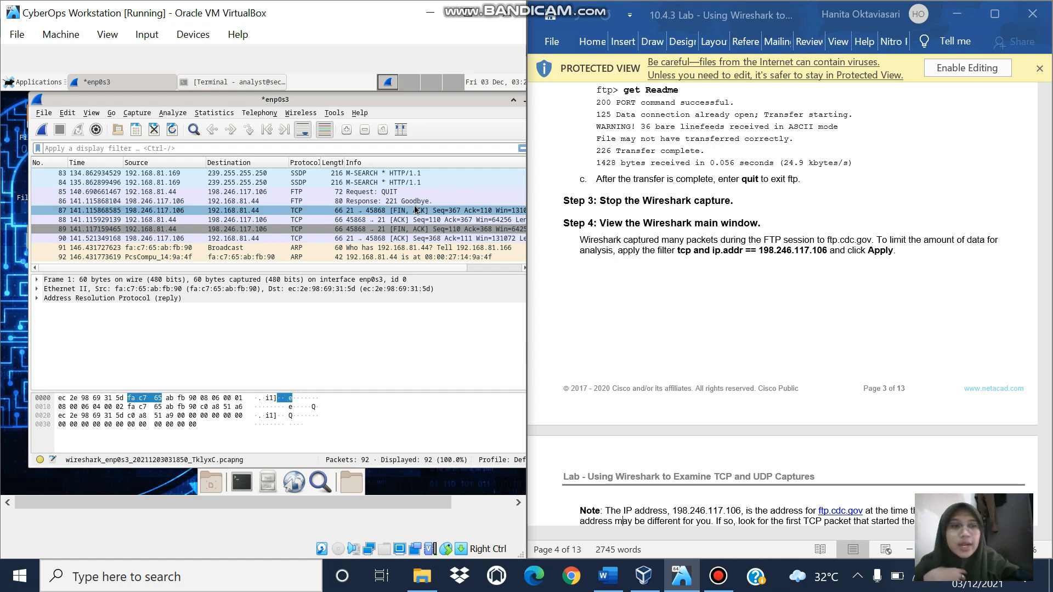
left_click_drag(1046, 190, 1047, 205)
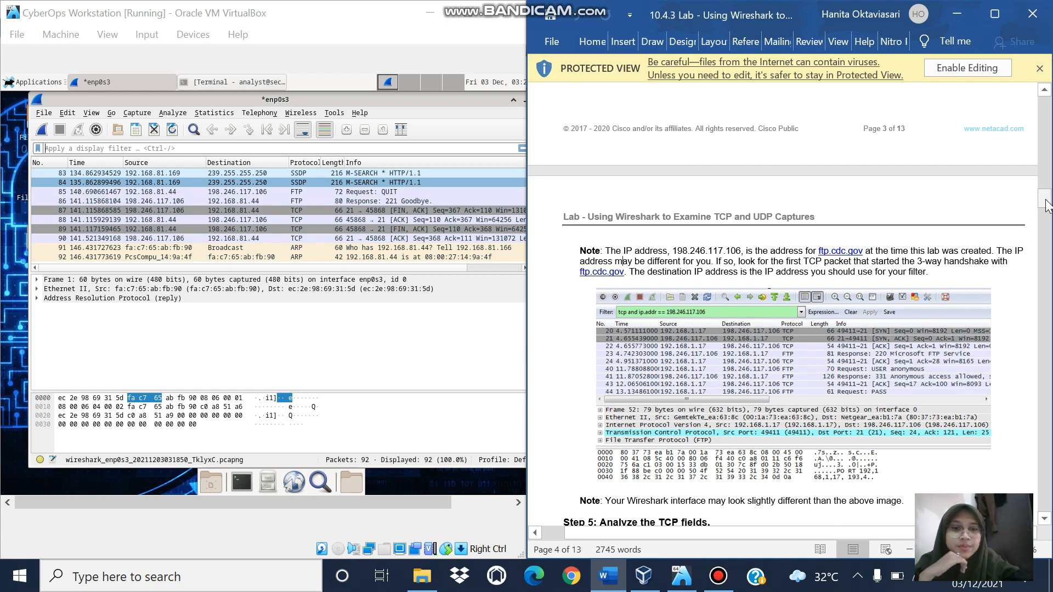
Review the lab's display-filter example and select the first [FIN, ACK] packet from 198.246.117.106 in the packet list.
left_click_drag(1047, 206, 1047, 212)
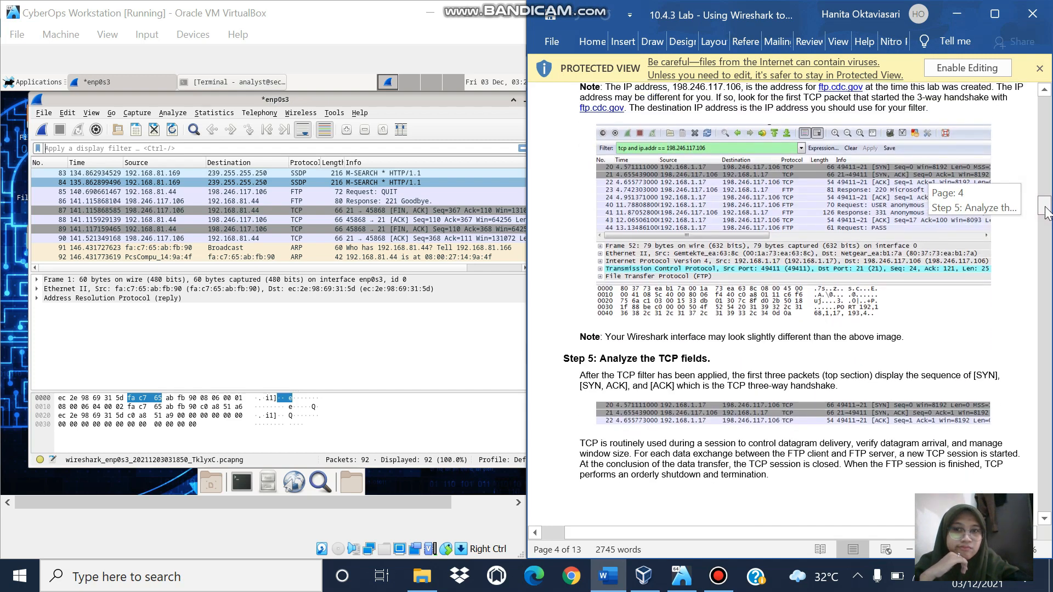
left_click_drag(1047, 213, 1047, 207)
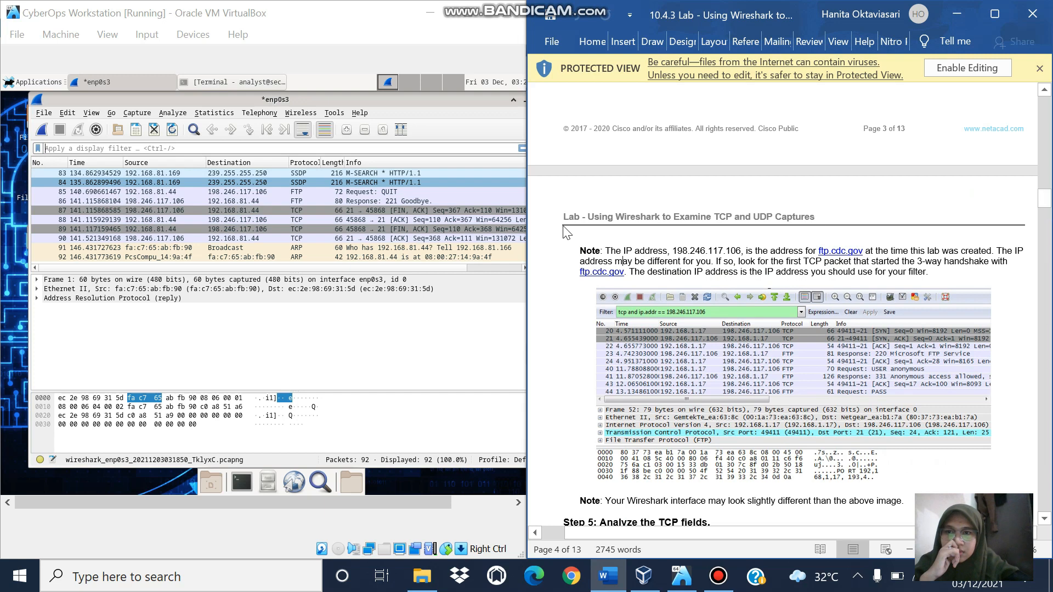
left_click(473, 258)
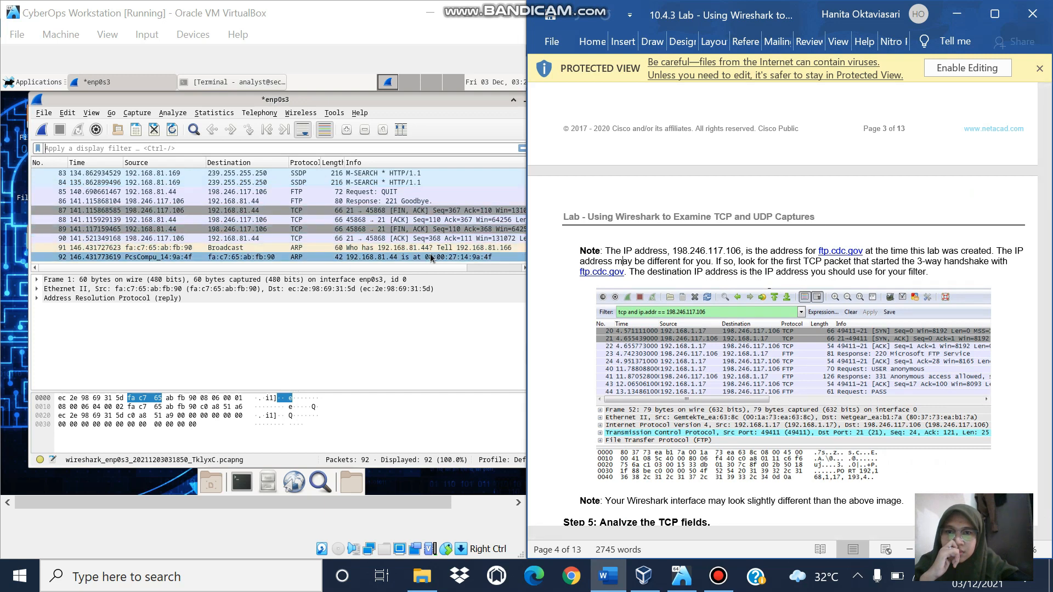
left_click(481, 267)
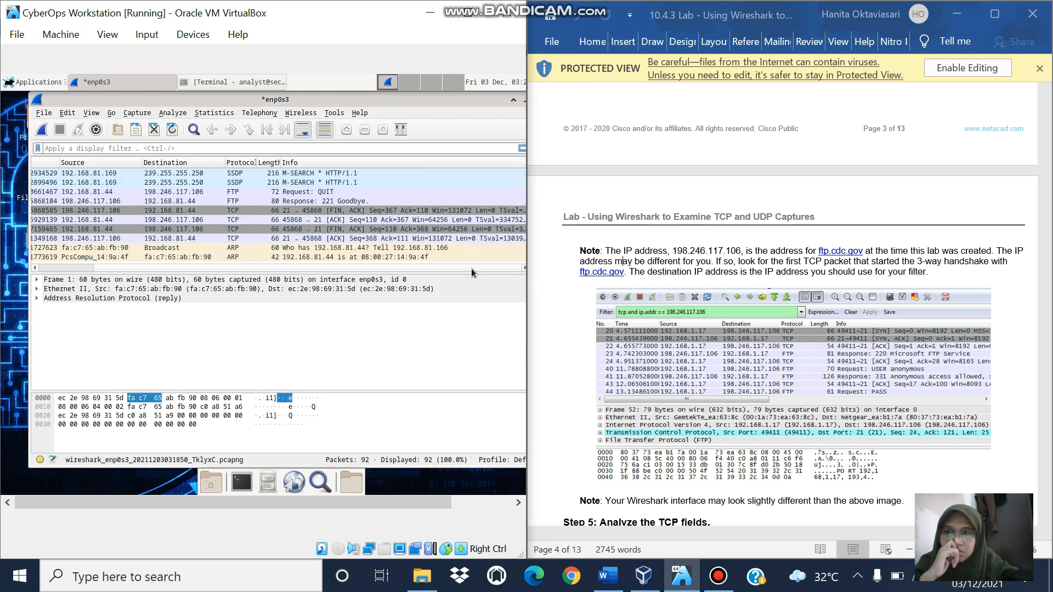
left_click(350, 211)
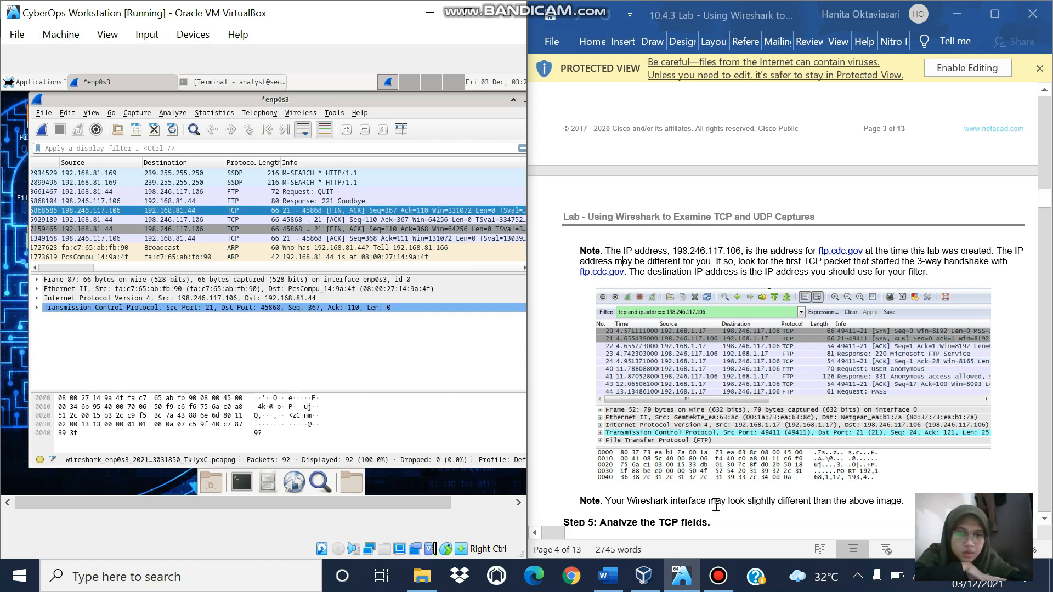
Read the lab's Step 5 section on analyzing the TCP fields and the three-way handshake sequence.
left_click(557, 486)
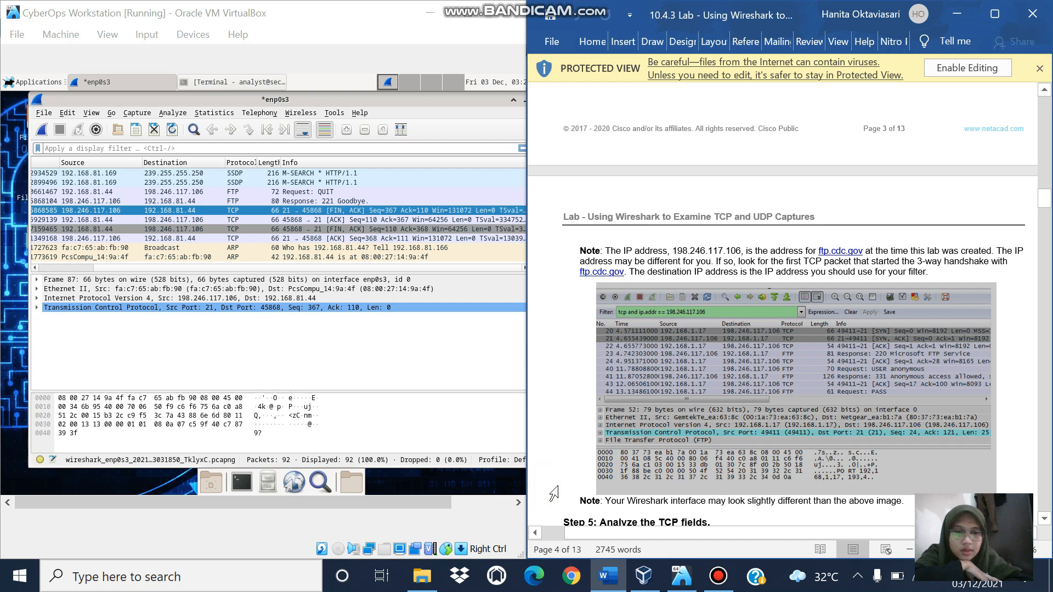
key("Down")
key("Down")
scroll(555, 493, "down", 8)
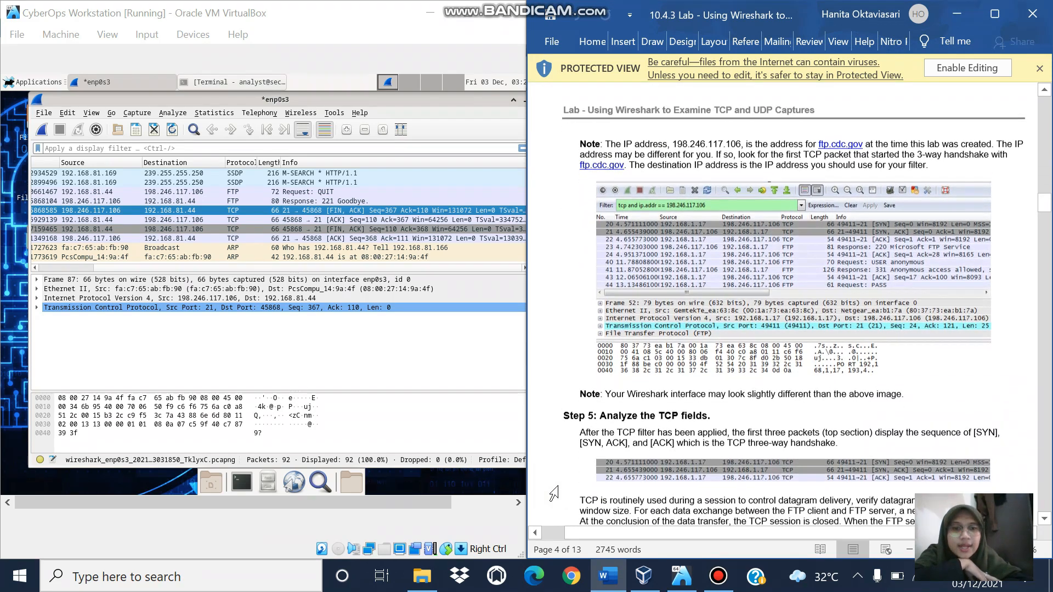
scroll(559, 492, "down", 1)
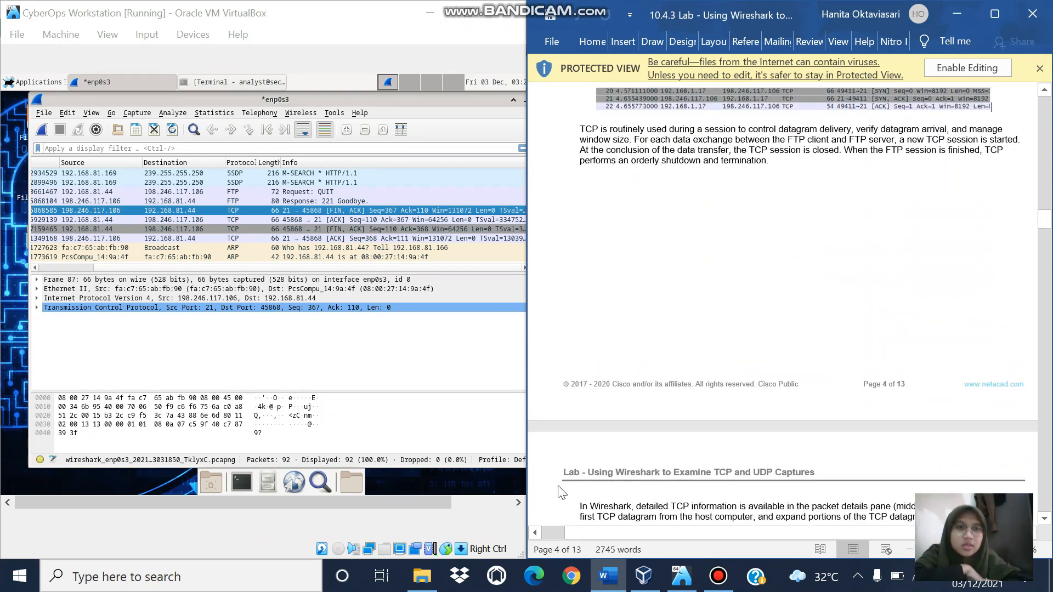
scroll(558, 487, "up", 1)
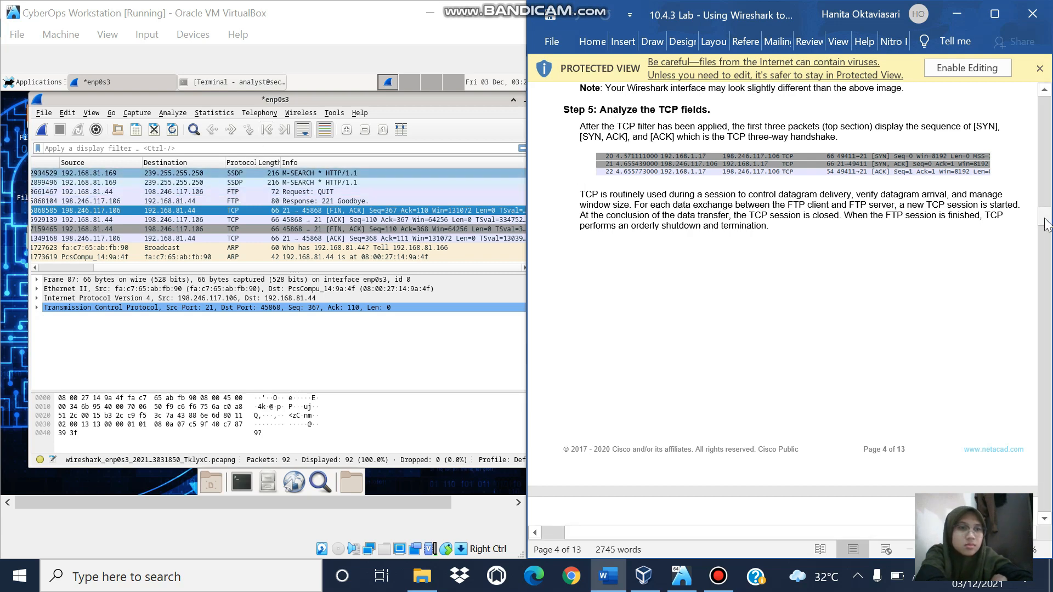
mouse_move(1045, 220)
left_mouse_down()
mouse_move(1044, 240)
mouse_move(1045, 218)
left_mouse_up()
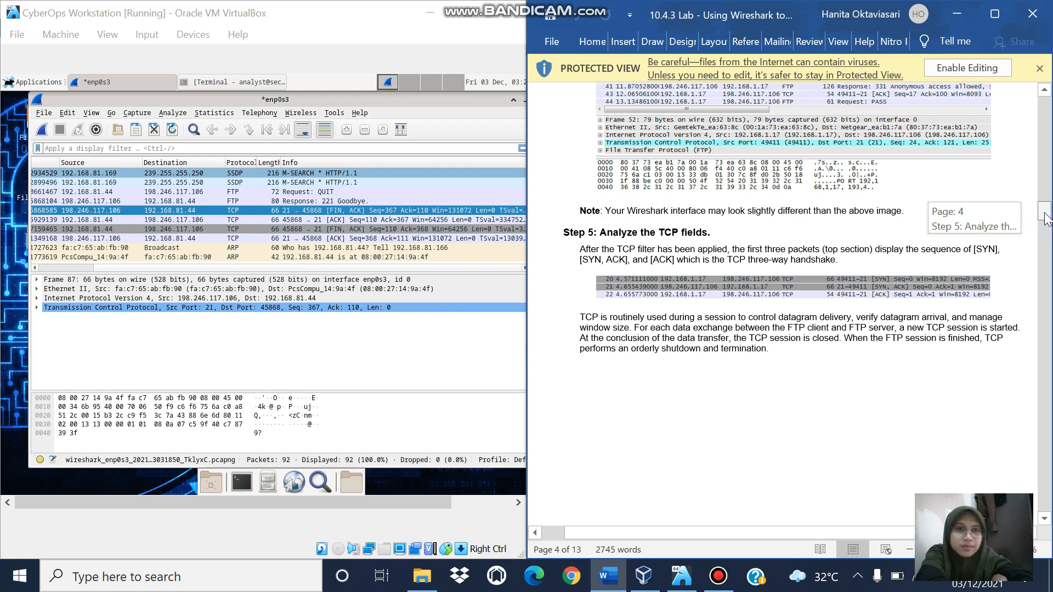
left_click_drag(1046, 218, 1045, 218)
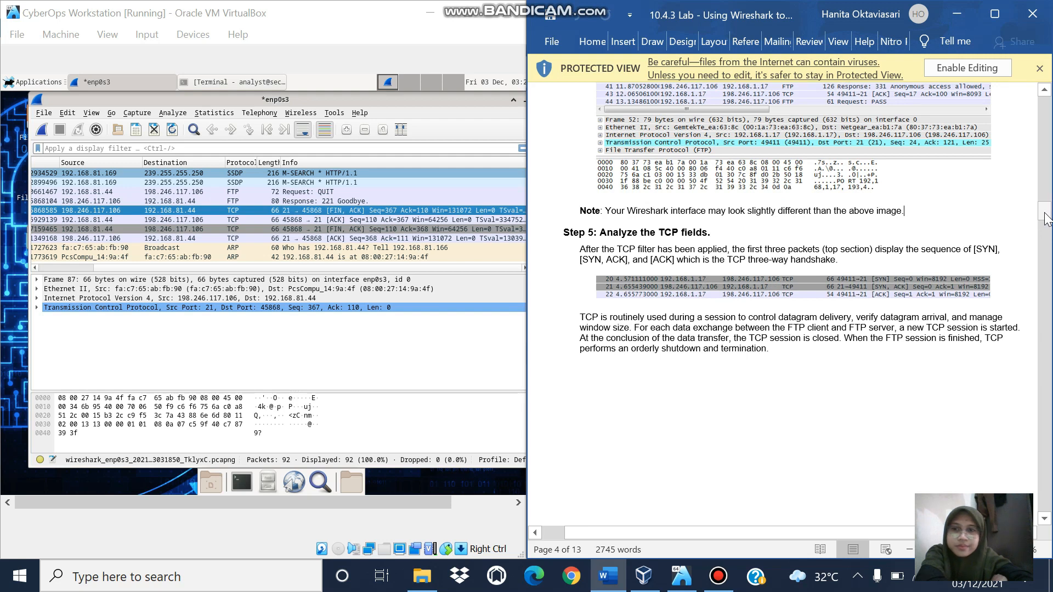
Expand the packet's Transmission Control Protocol details and find the lab's page showing an expanded TCP datagram.
left_click(37, 308)
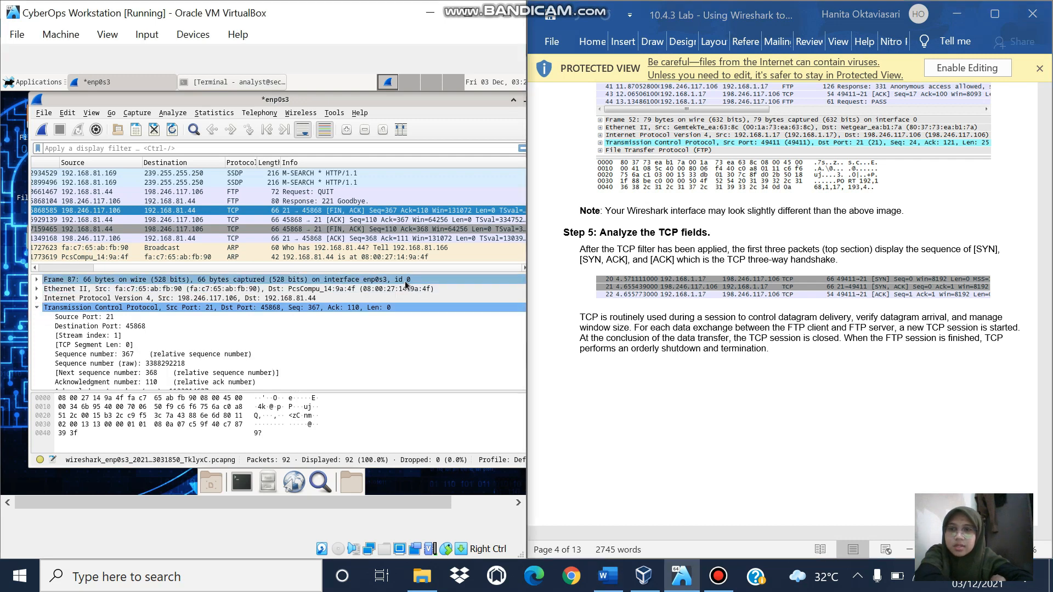
left_click(1042, 211)
left_click_drag(1043, 215, 1045, 238)
Go through the packet's TCP fields, from the ports to the calculated window size, comparing them with the lab's example.
left_click(402, 327)
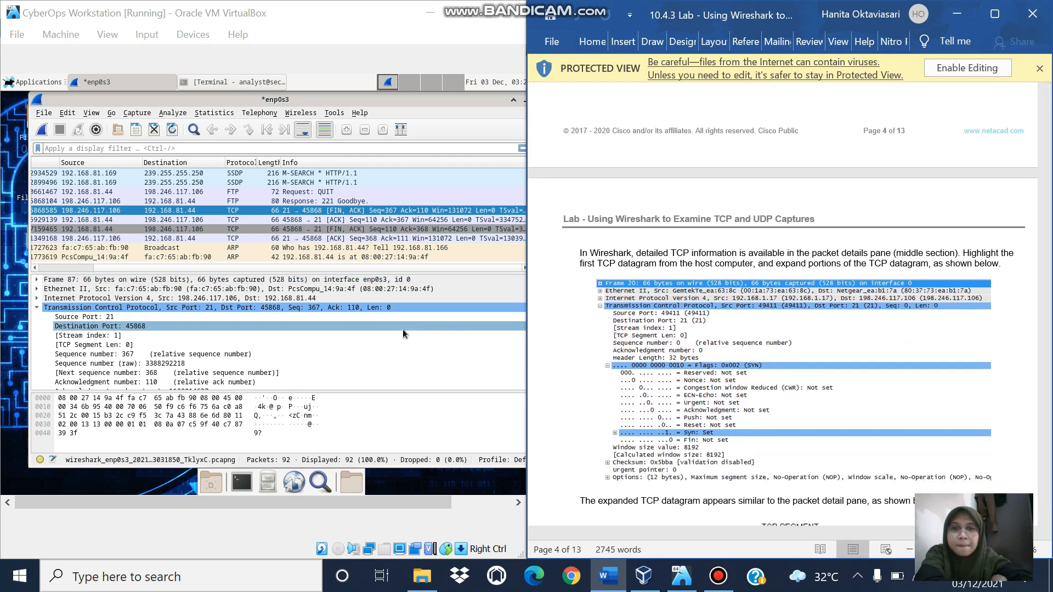
key("Down")
key("Down")
key("Down")
key("Down")
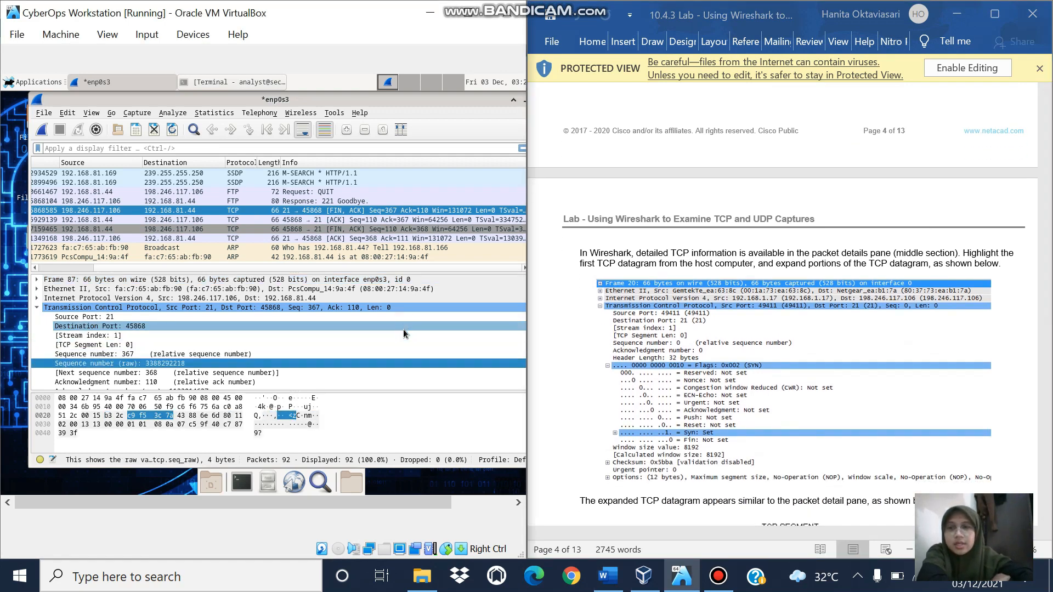
key("Down")
key("Down")
key("Down")
key("Down")
key("Down")
key("Down")
key("Down")
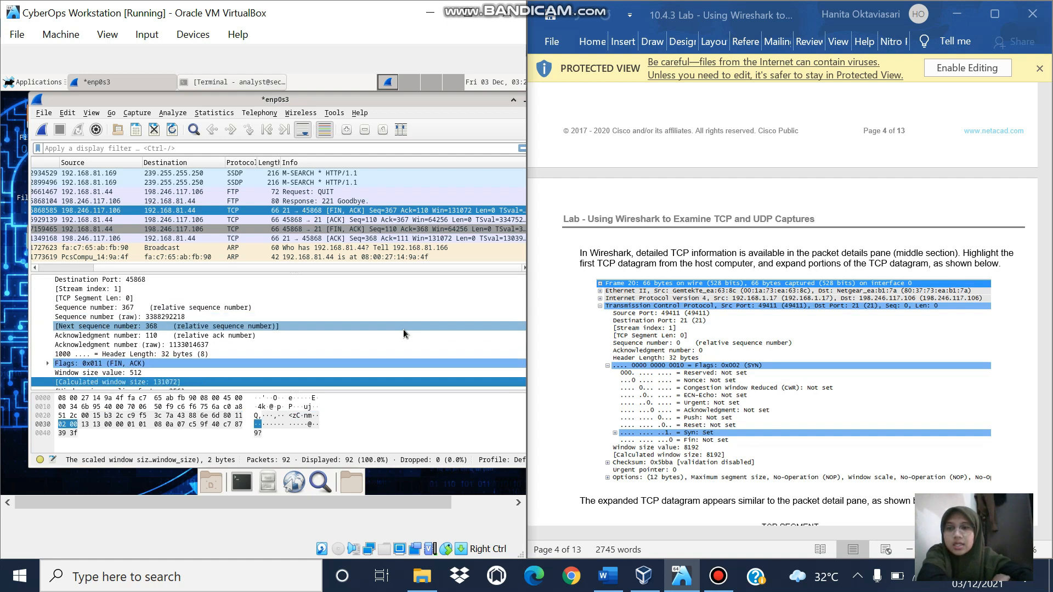
key("Up")
key("Up")
key("Up")
key("Up")
key("Up")
key("Up")
key("Up")
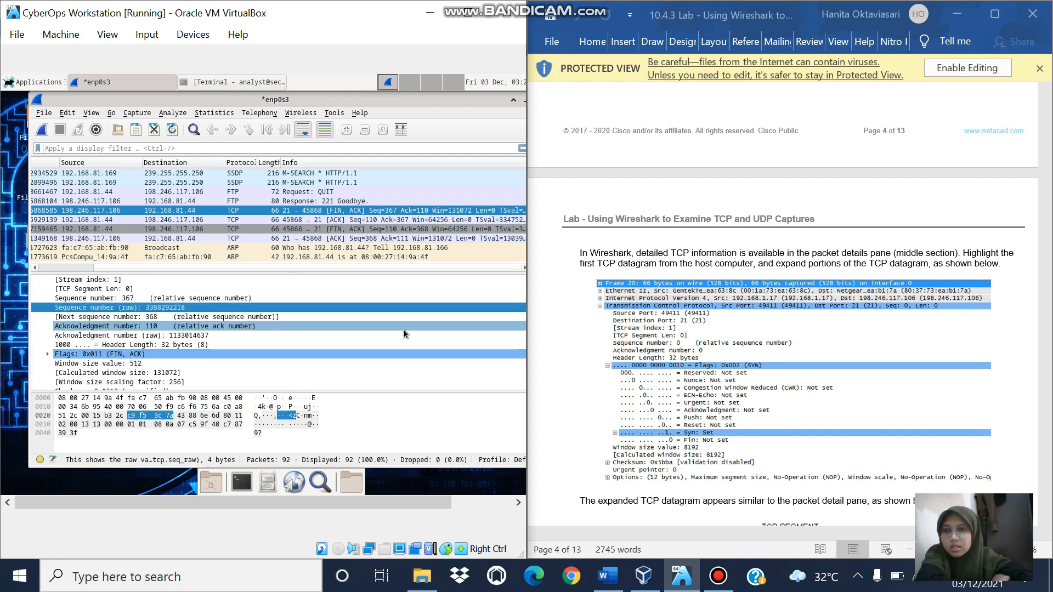
key("Up")
key("Up")
key("Up")
key("Up")
key("Up")
key("Up")
key("Up")
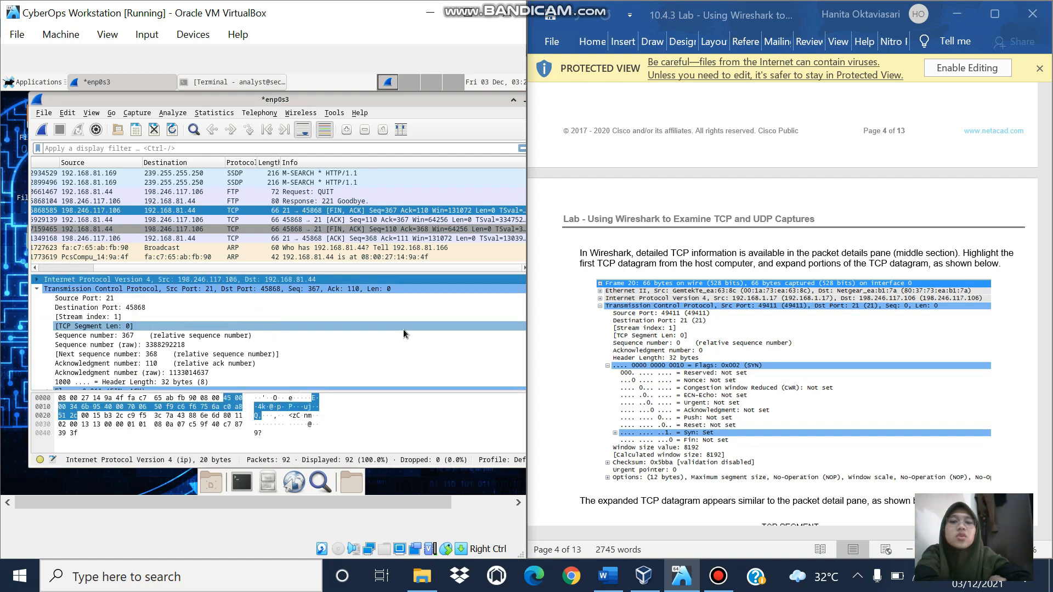
Read the lab's TCP field explanations up to the Wireshark Results table, and check the packet's source and destination ports.
left_click_drag(1049, 240, 1048, 257)
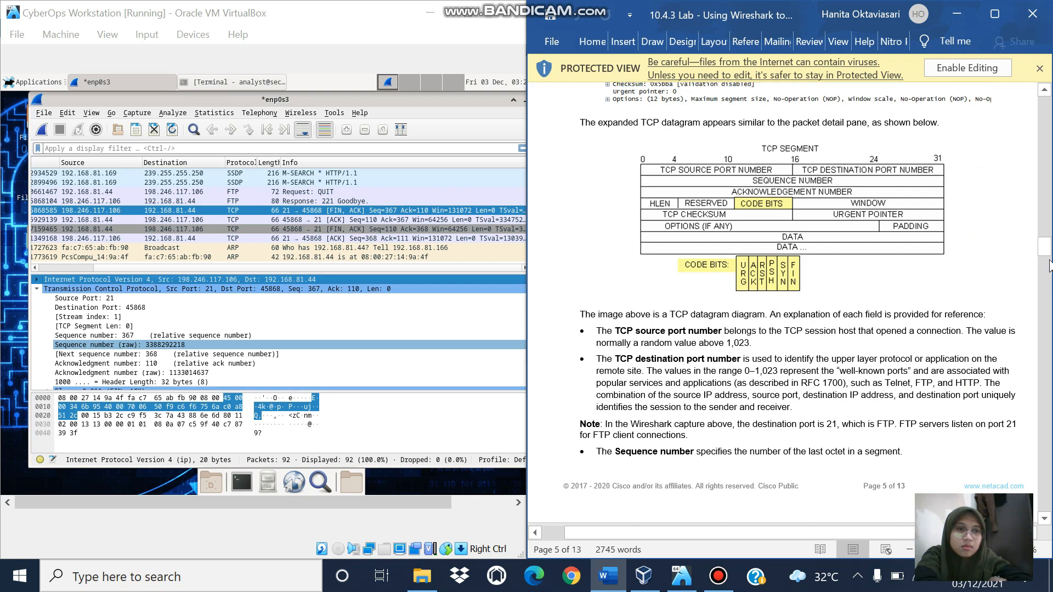
left_click_drag(1047, 255, 1047, 280)
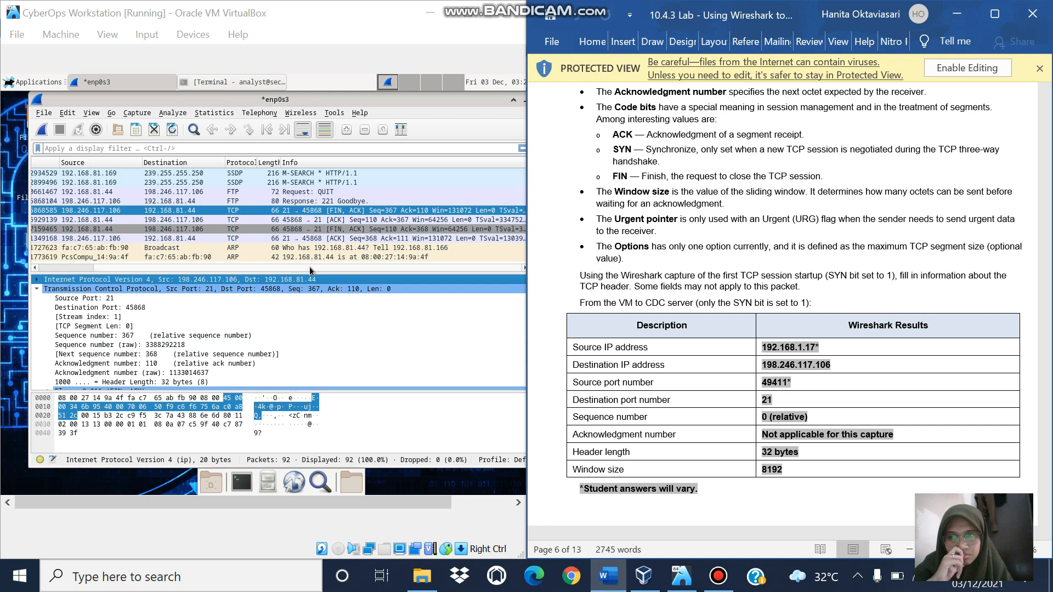
left_click(330, 313)
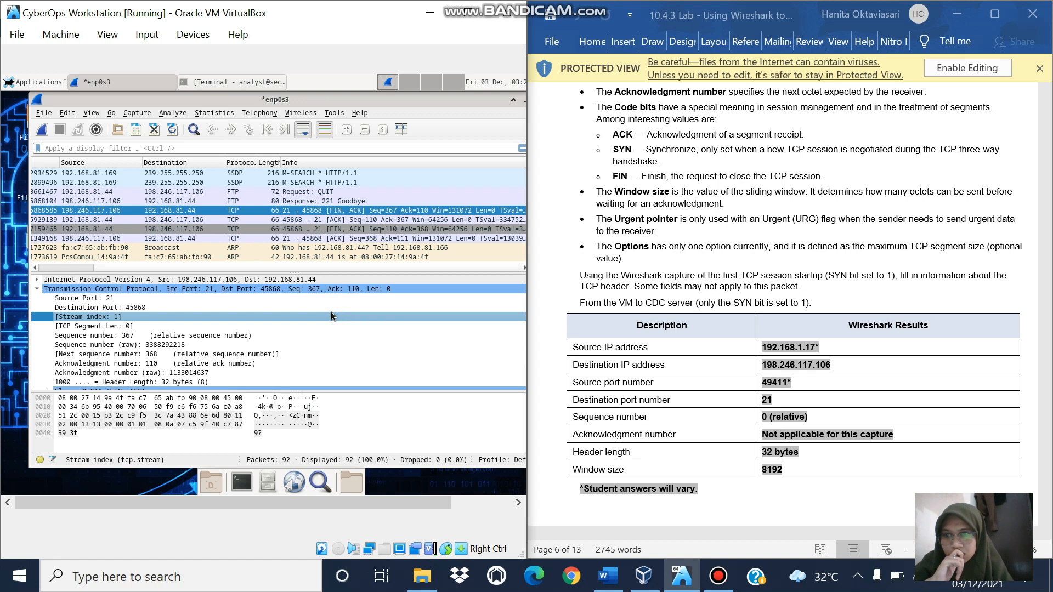
key("Up")
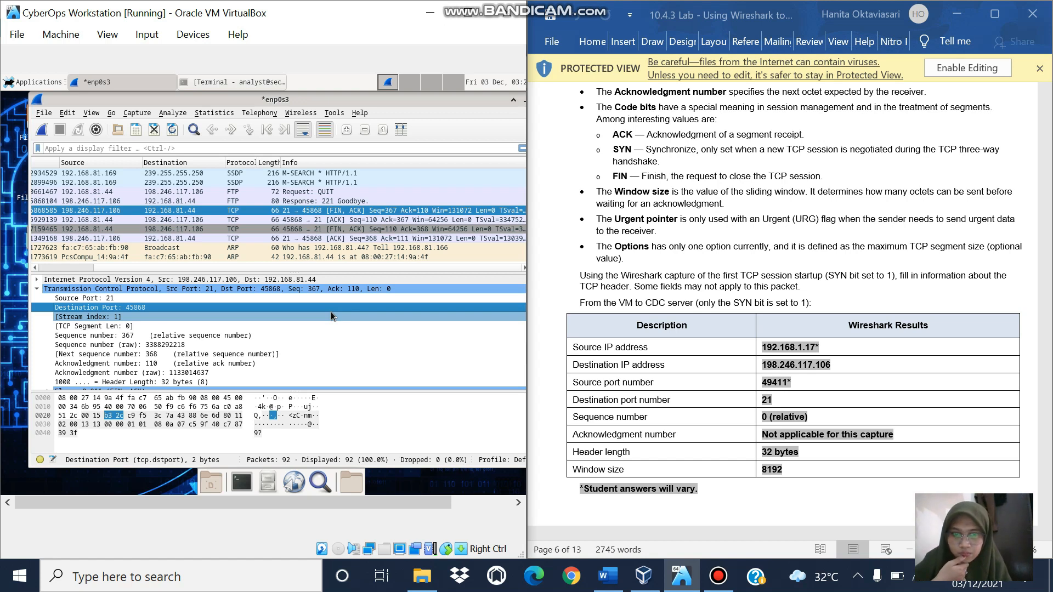
scroll(224, 285, "up", 1)
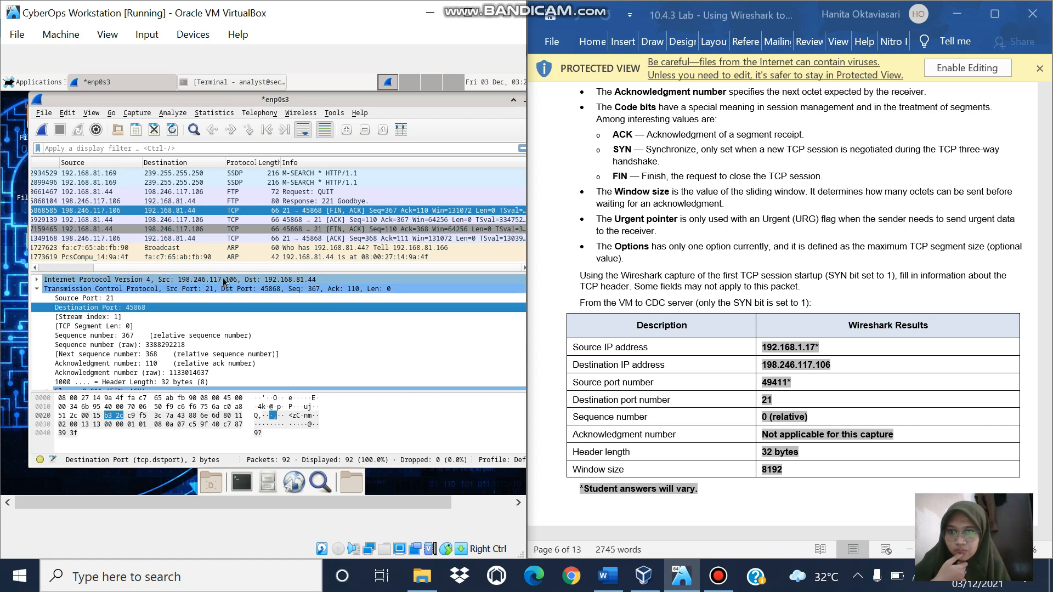
left_click(224, 280)
scroll(224, 281, "up", 1)
left_click(224, 280)
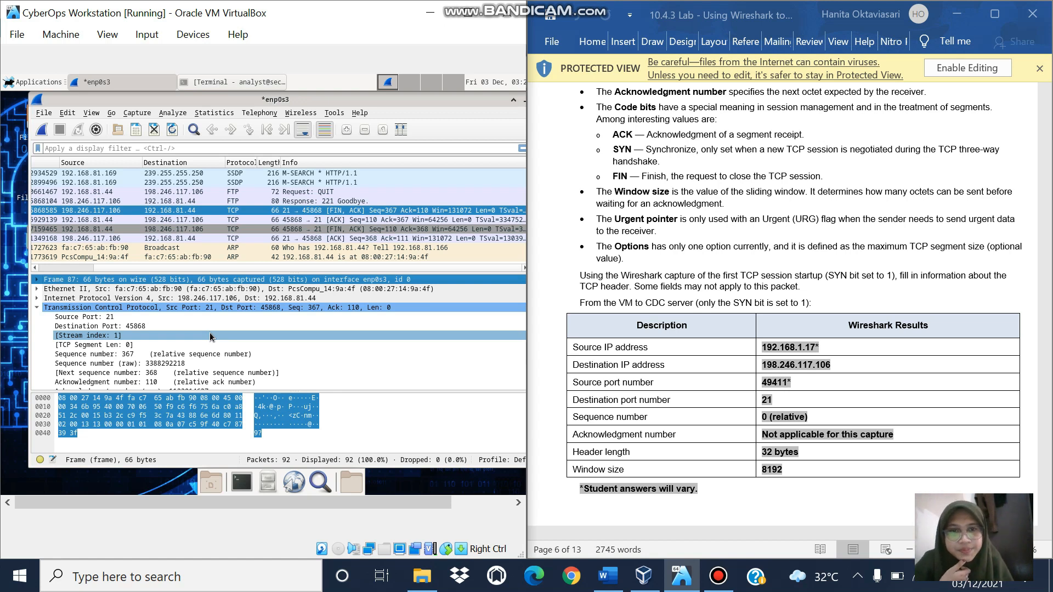
Inspect the packet's Internet Protocol Version 4 header for the source and destination IP addresses the lab's table asks for.
left_click(39, 299)
left_click(38, 300)
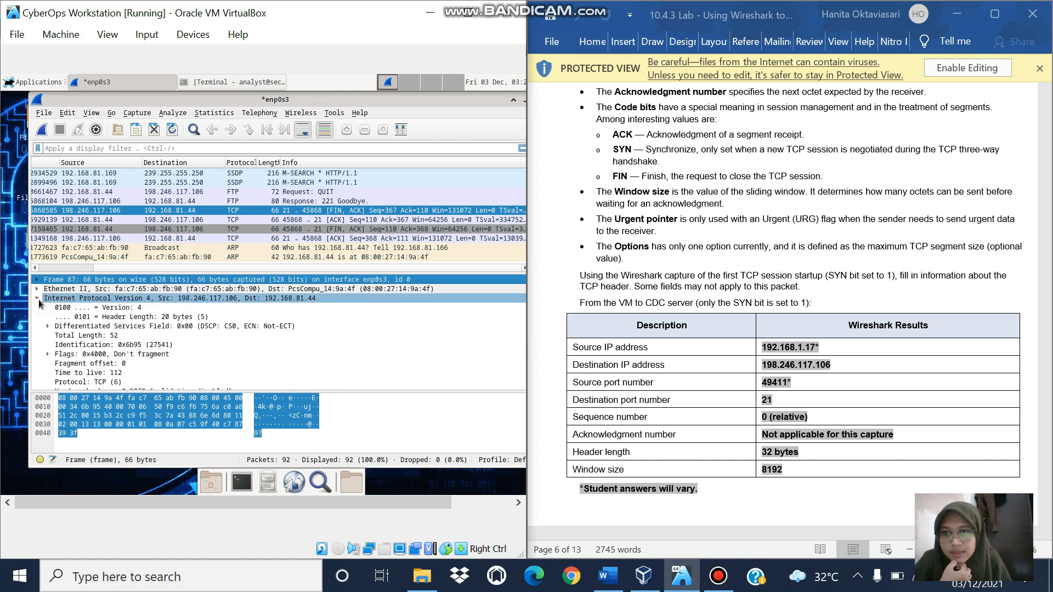
left_click(38, 299)
left_click(198, 307)
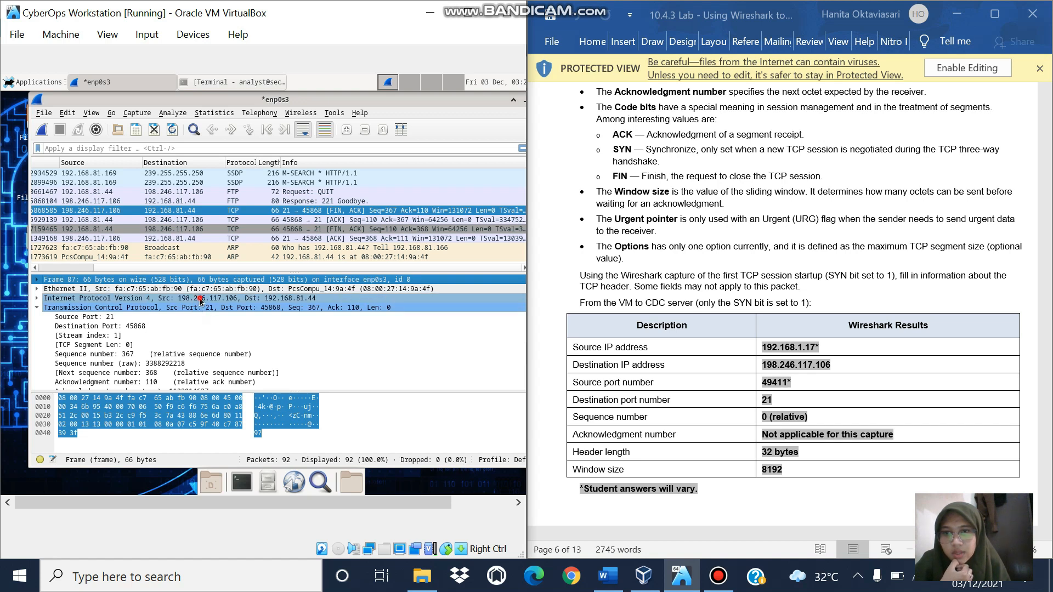
left_click(200, 300)
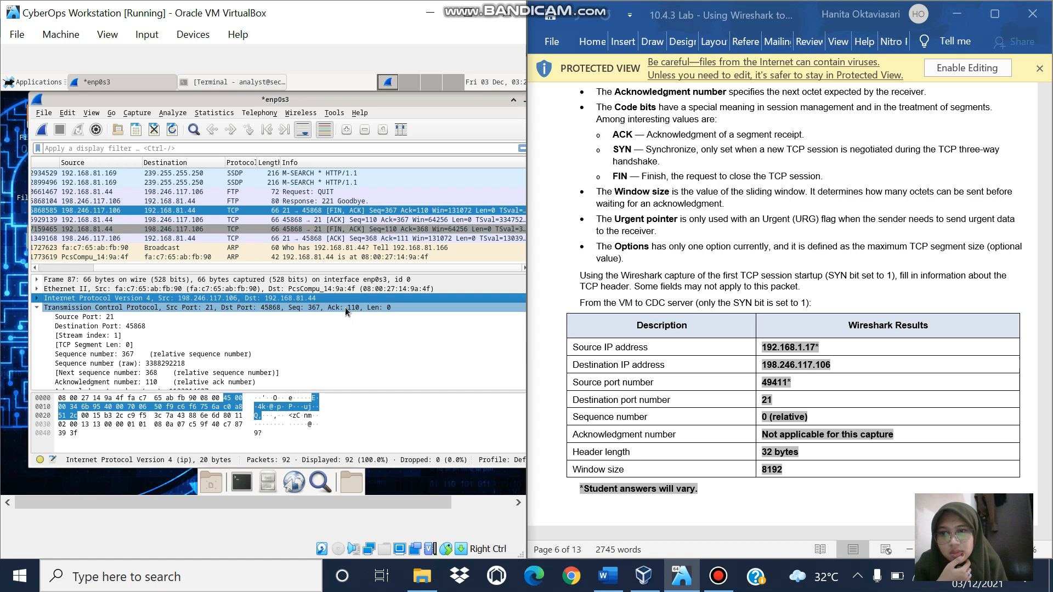
Examine the packet's sequence number, acknowledgment number, header length, flags and window size for the lab's results table.
left_click(299, 352)
key("Down")
key("Down")
key("Down")
key("Down")
key("Down")
key("Down")
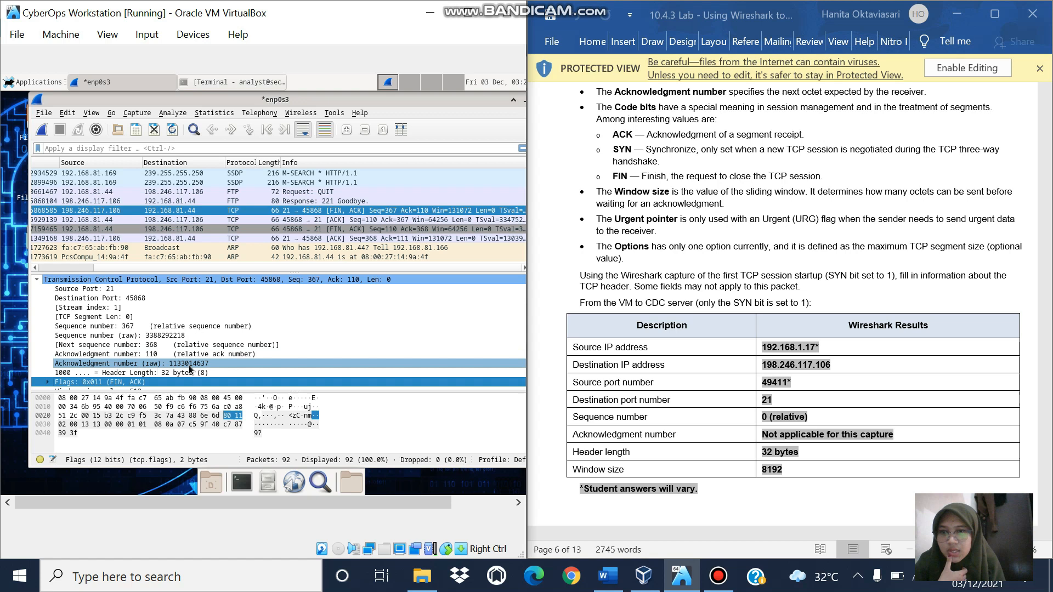
left_click(187, 373)
key("Down")
key("Down")
key("Down")
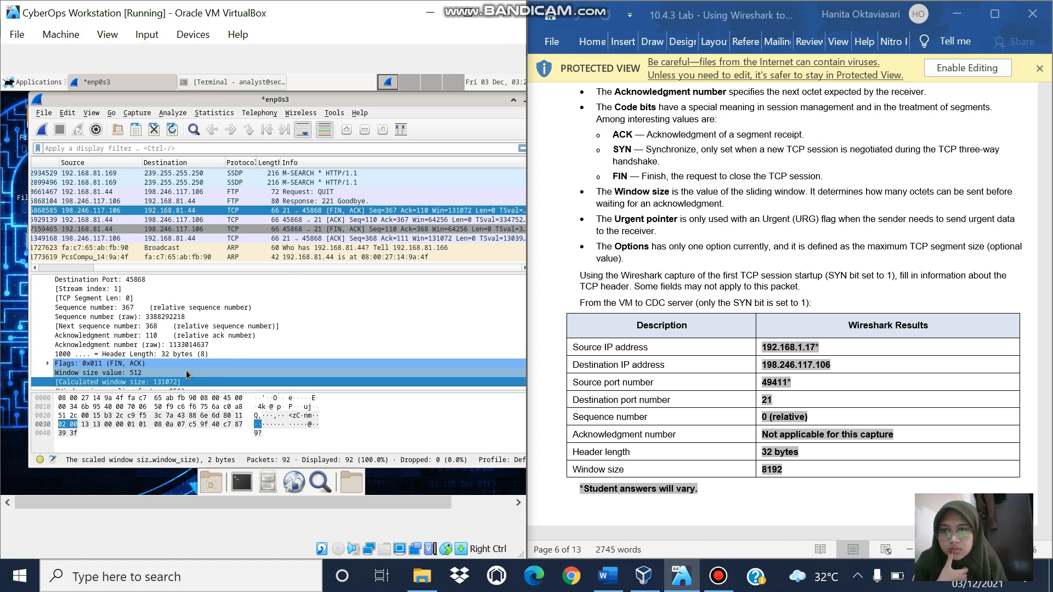
key("Down")
key("Down")
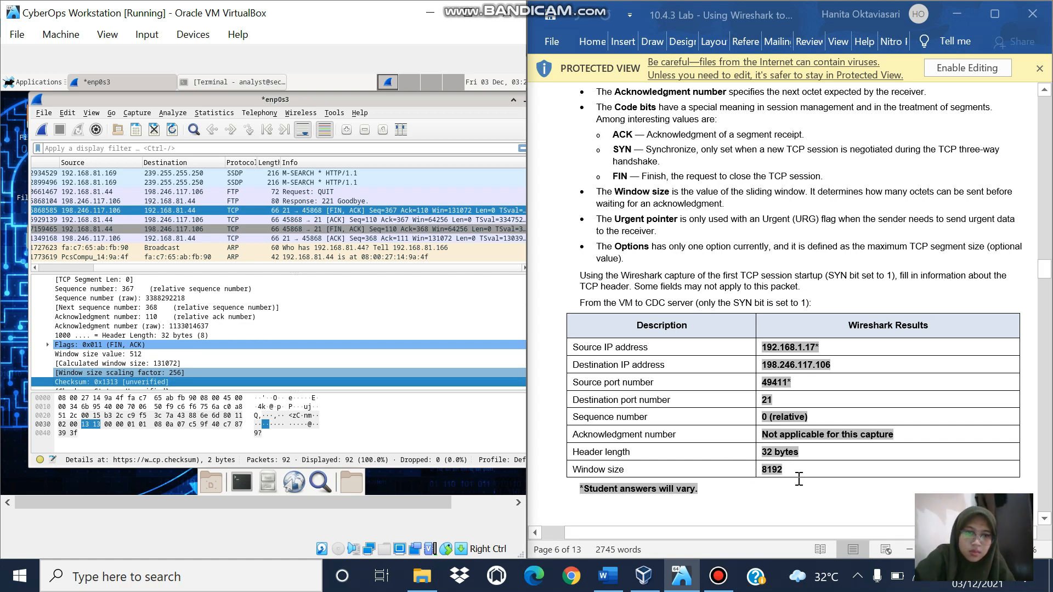
Try to delete the Window size result in the lab's Wireshark Results table.
left_click_drag(787, 471, 763, 468)
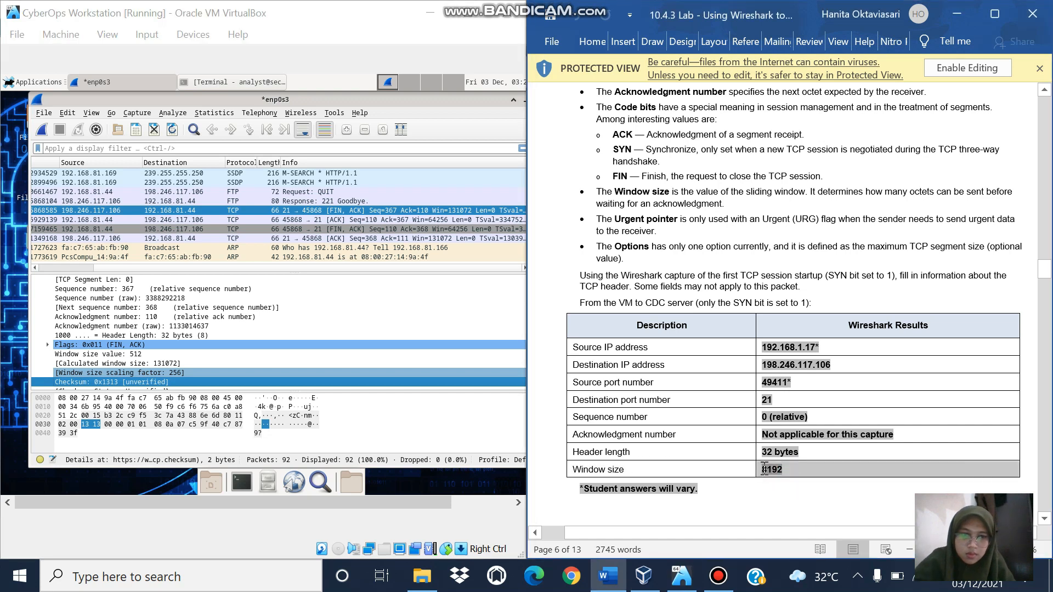
key("BackSpace")
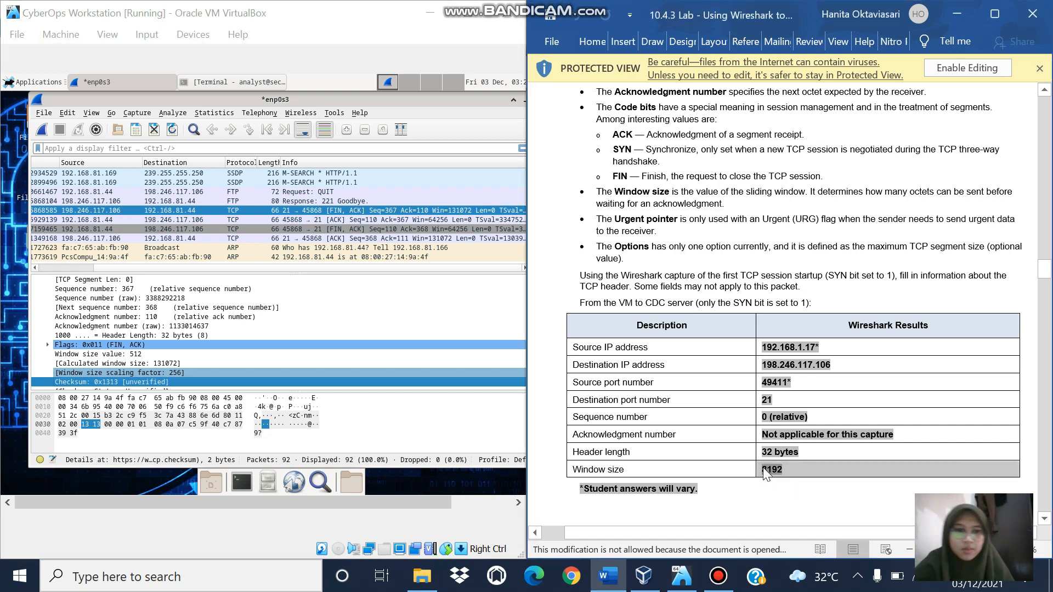
left_click(789, 469)
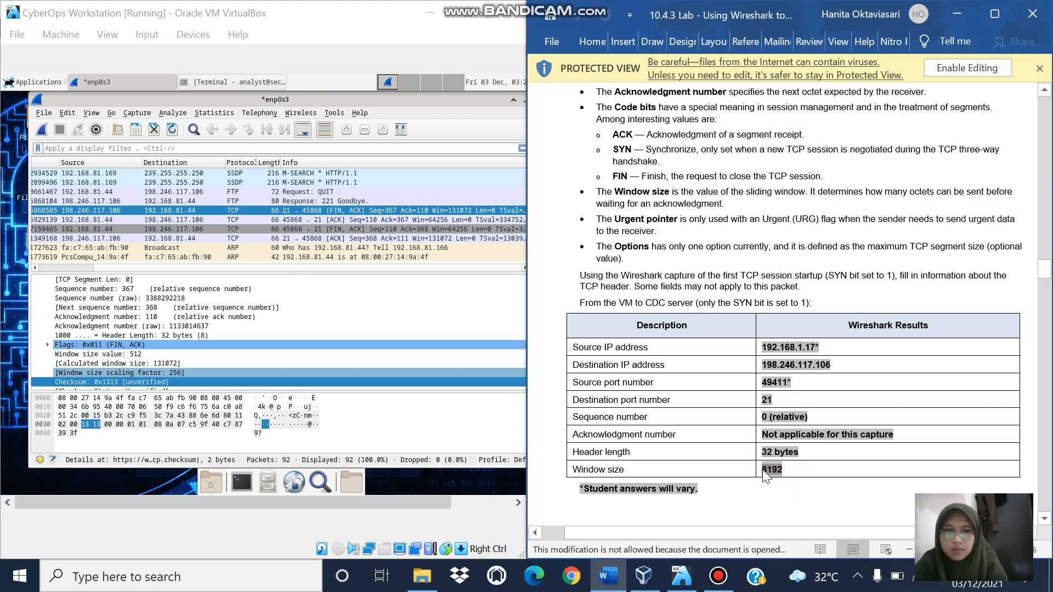
left_click(790, 470)
left_click(791, 470)
left_click(790, 470)
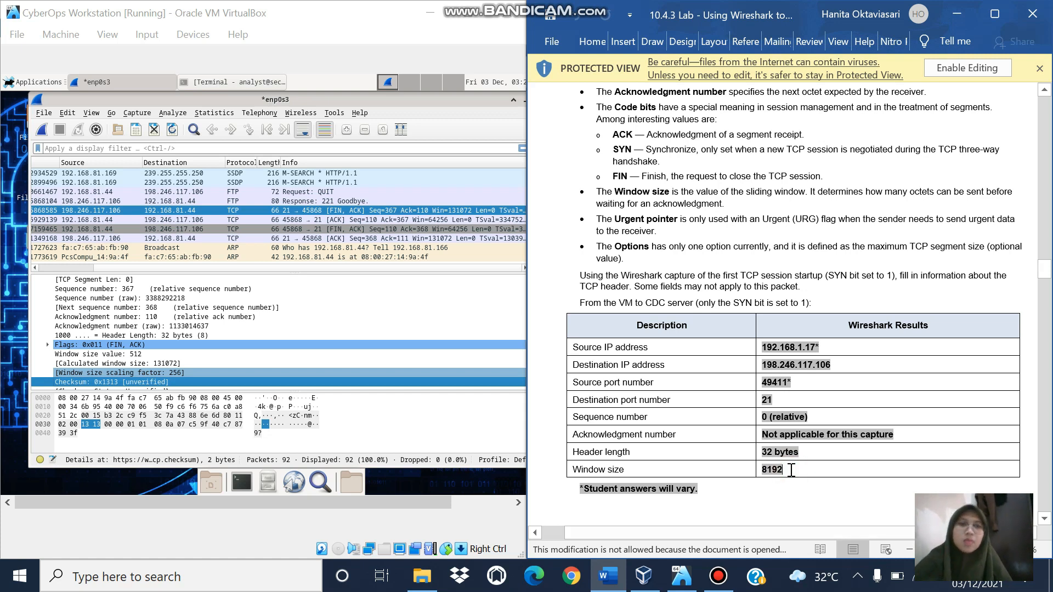
Enable editing of the lab document that is open in Protected View.
left_click(955, 71)
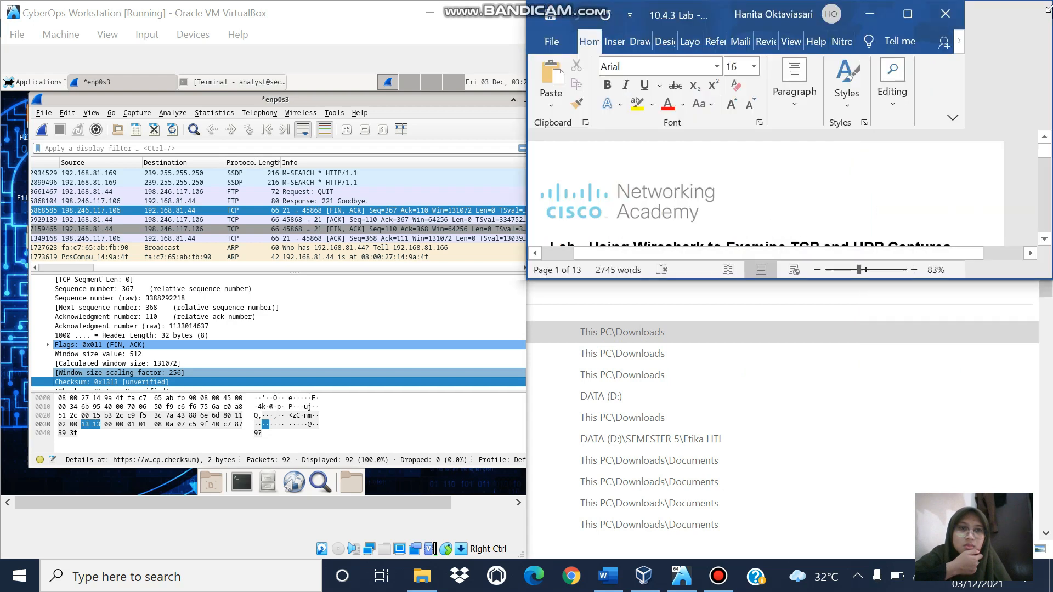
left_click(785, 264)
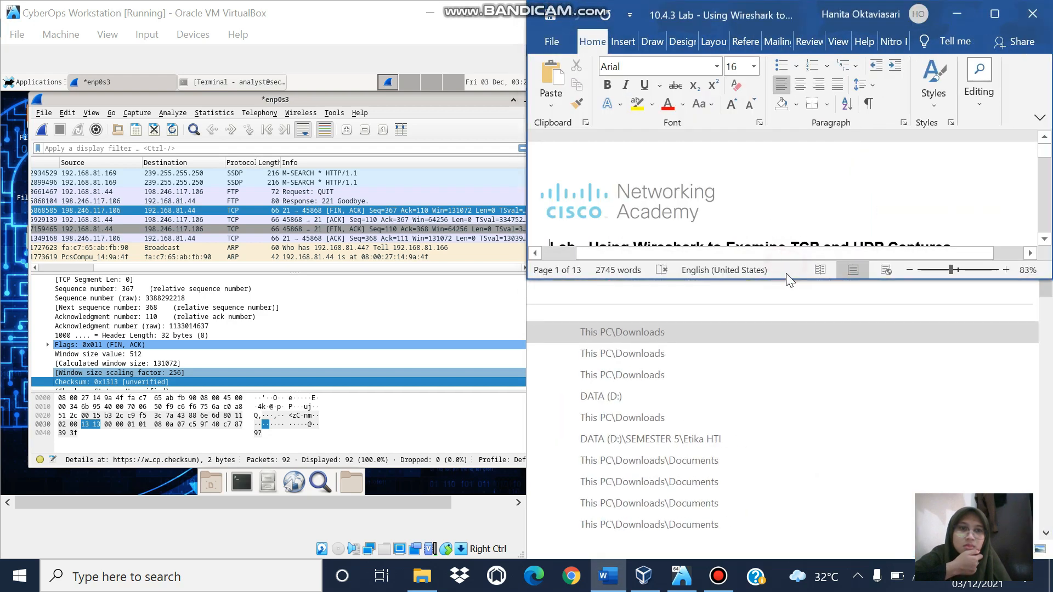
Replace the Window size result with 512 in the lab's table for the SYN packet from the VM to the CDC server.
left_click_drag(786, 281, 798, 570)
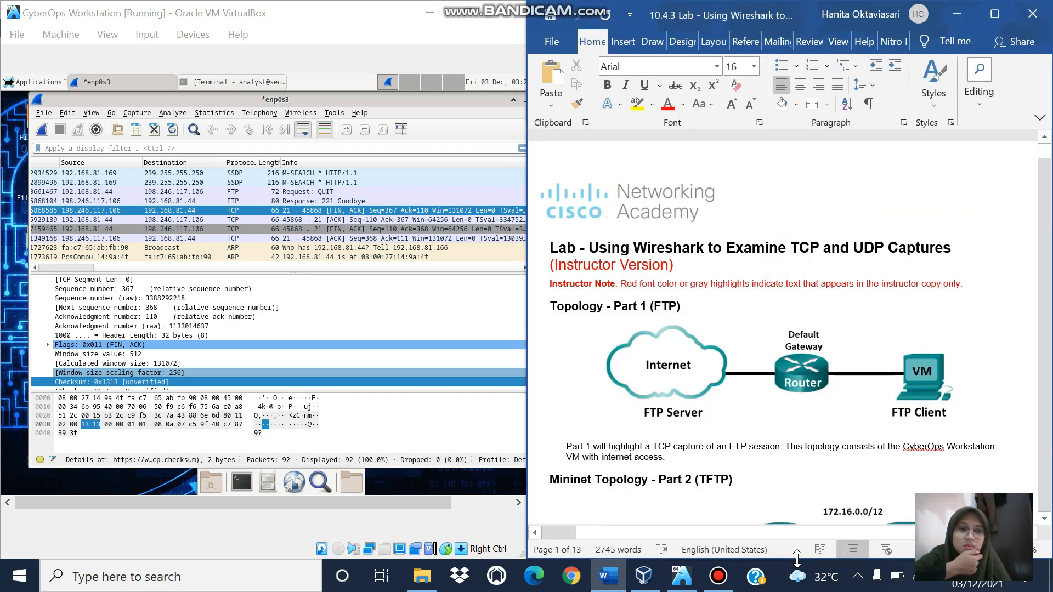
left_click_drag(1045, 159, 1041, 310)
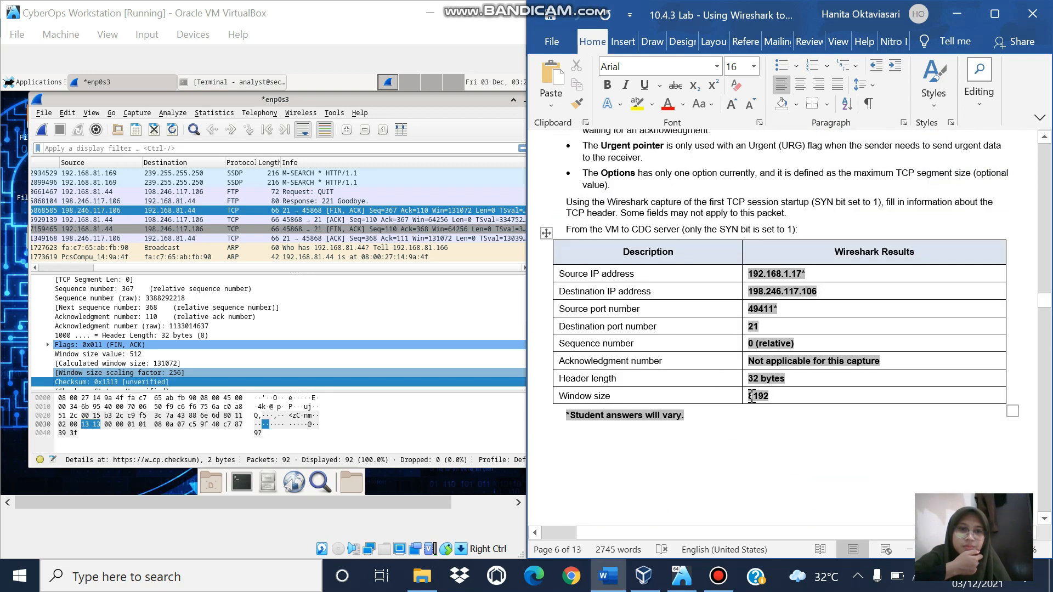
left_click(772, 397)
key("BackSpace")
key("BackSpace")
key("BackSpace")
key("BackSpace")
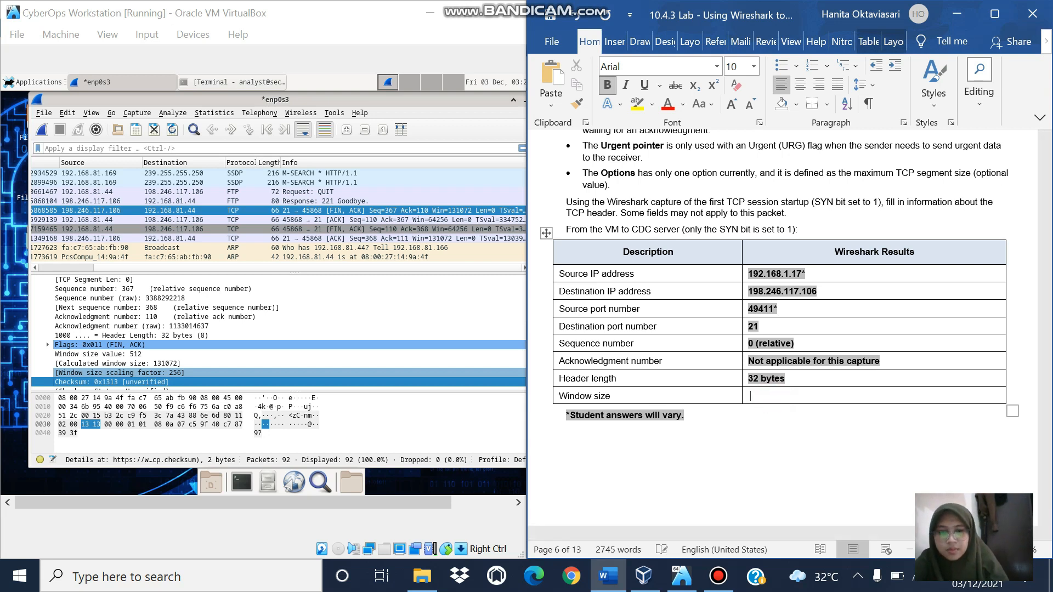
type("6")
key("BackSpace")
type("512")
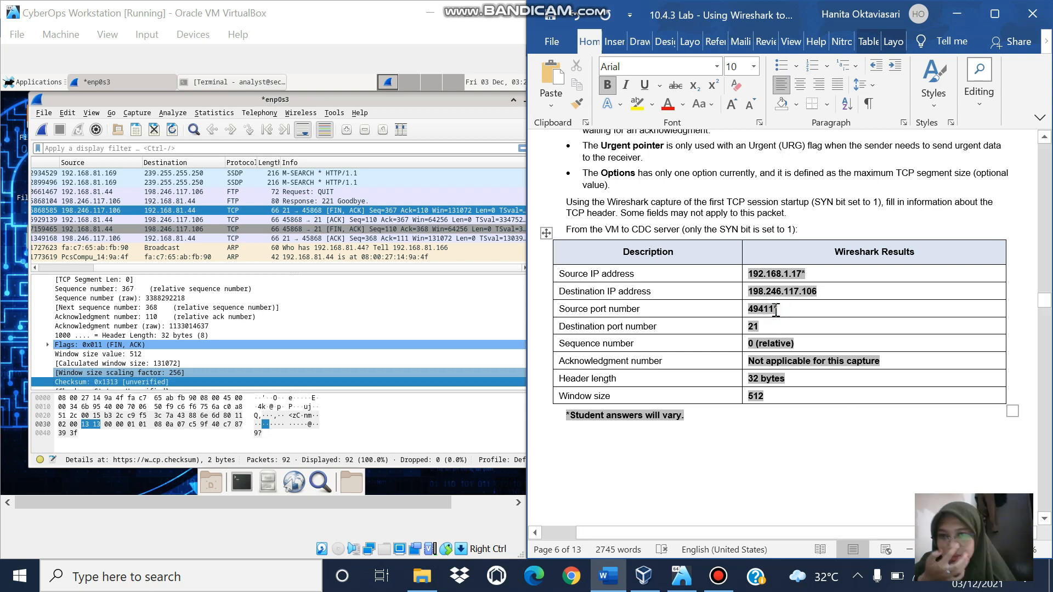
Examine the top of the selected FIN, ACK packet's Transmission Control Protocol details for its source and destination ports.
left_click(389, 308)
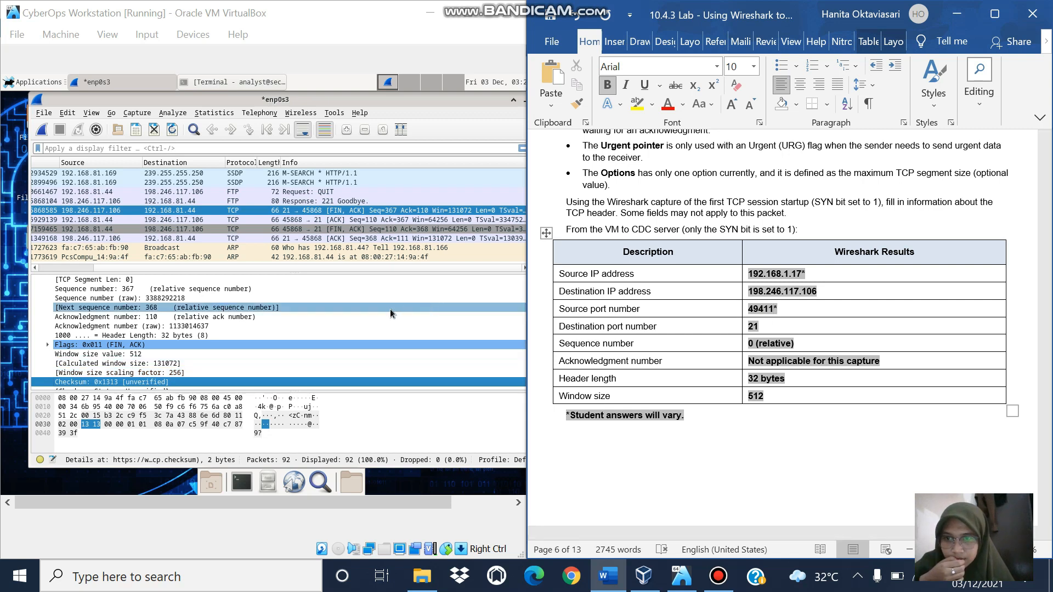
key("Up")
key("Up")
key("Up")
key("Up")
key("Up")
key("Up")
key("Up")
key("Up")
key("Up")
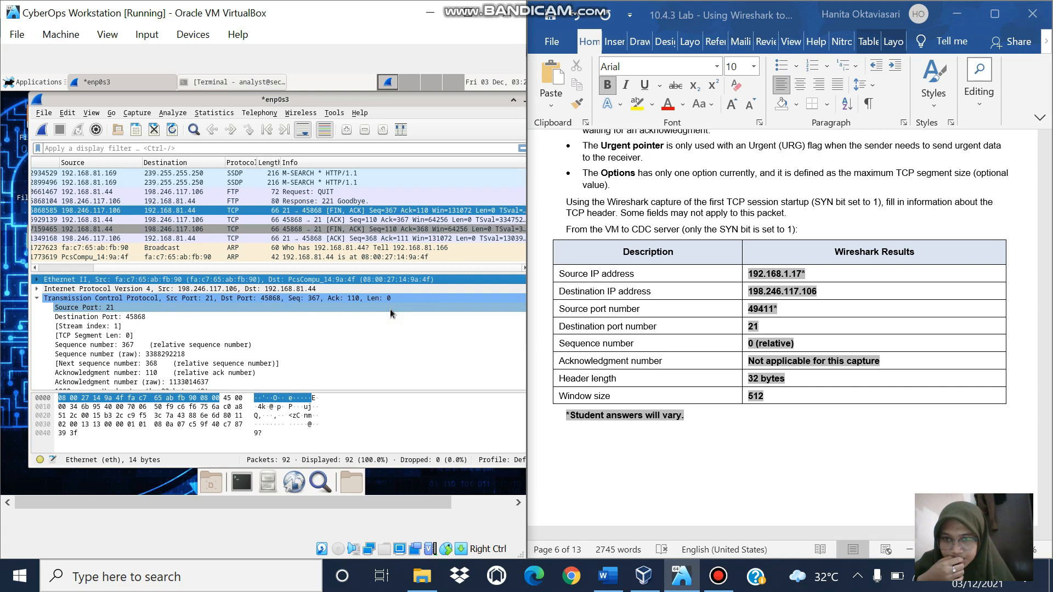
key("Down")
key("Down")
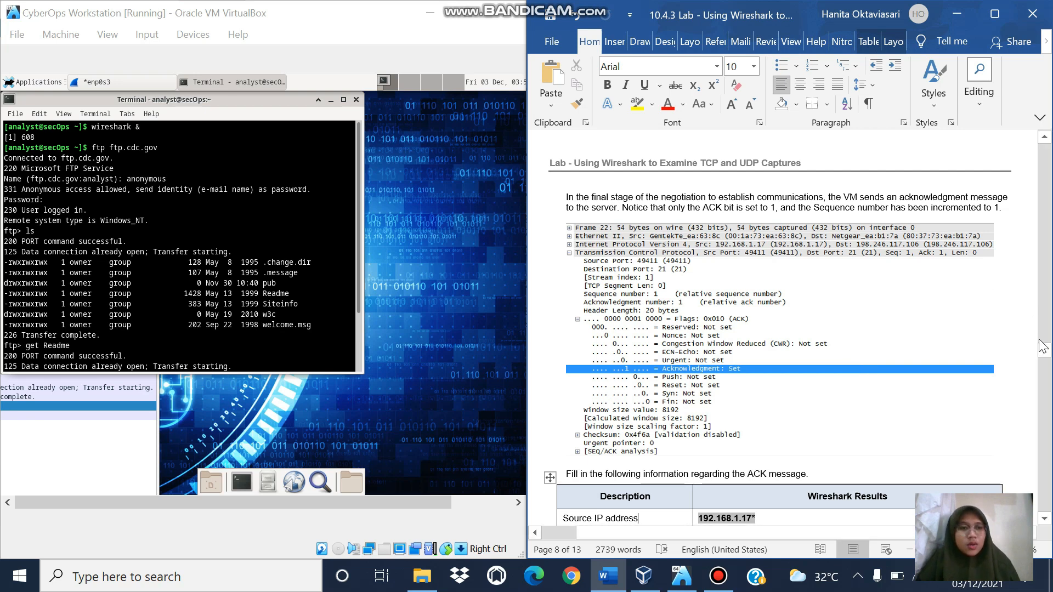
Review the lab document's completed results, ACK message table and session termination section through to Part 2, Step 1.
left_click_drag(1044, 357, 1046, 335)
left_click_drag(1042, 349, 1040, 353)
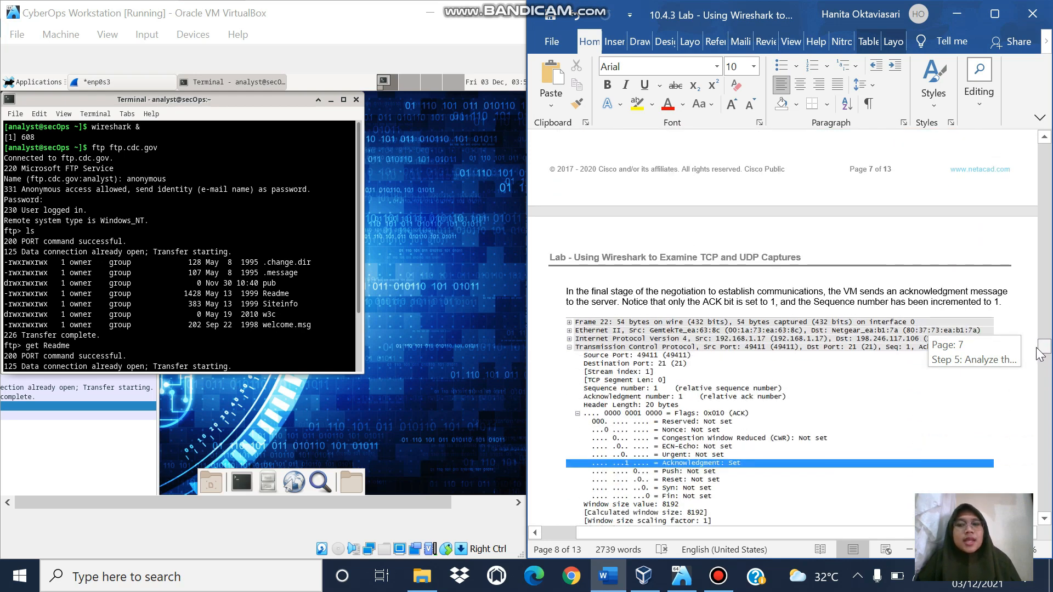
left_click_drag(1040, 354, 1037, 339)
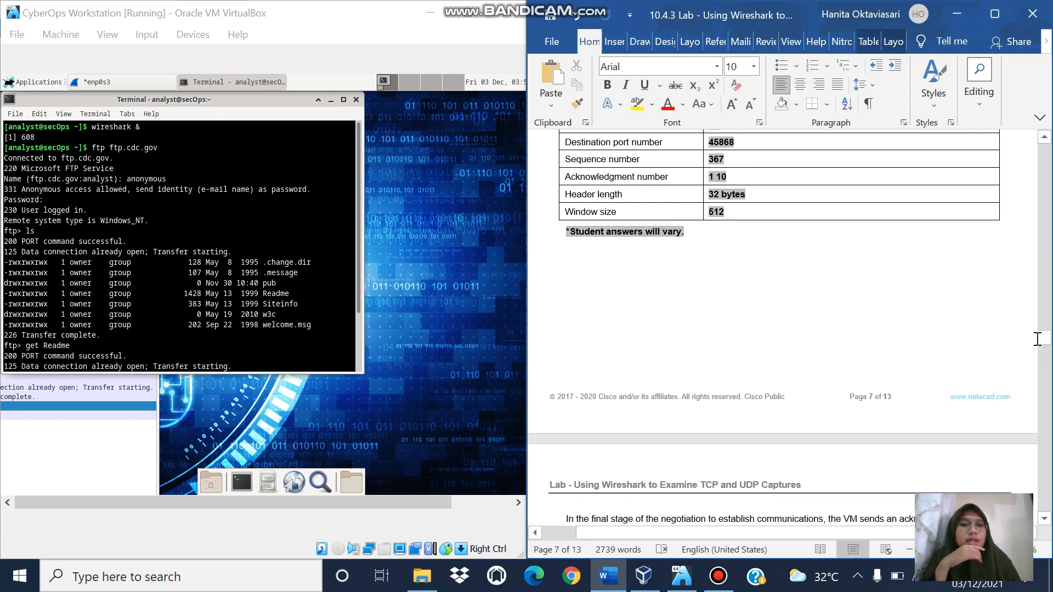
left_click_drag(1043, 339, 1047, 362)
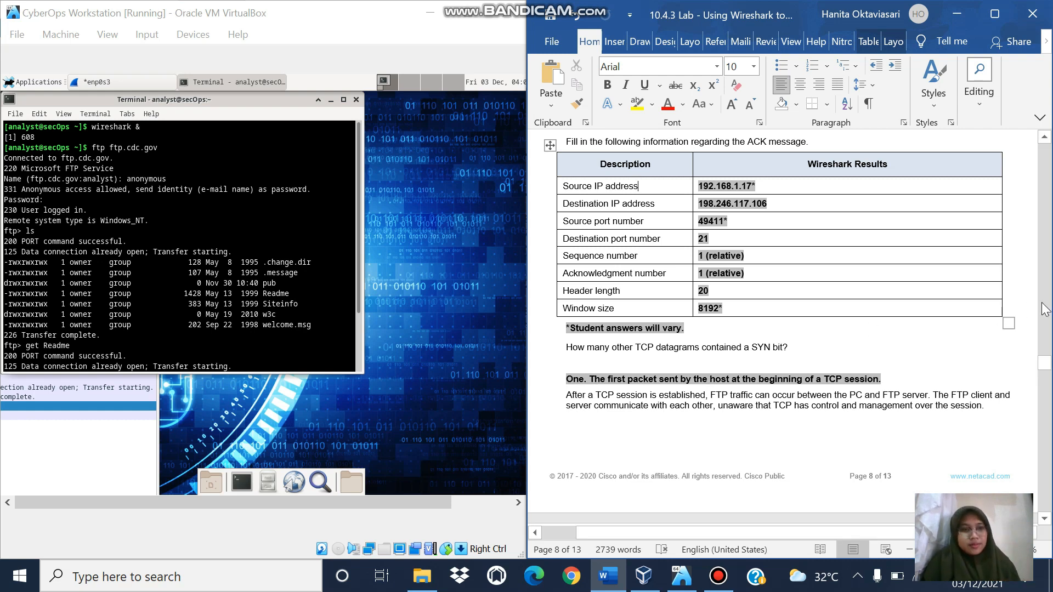
left_click_drag(1045, 369, 1037, 417)
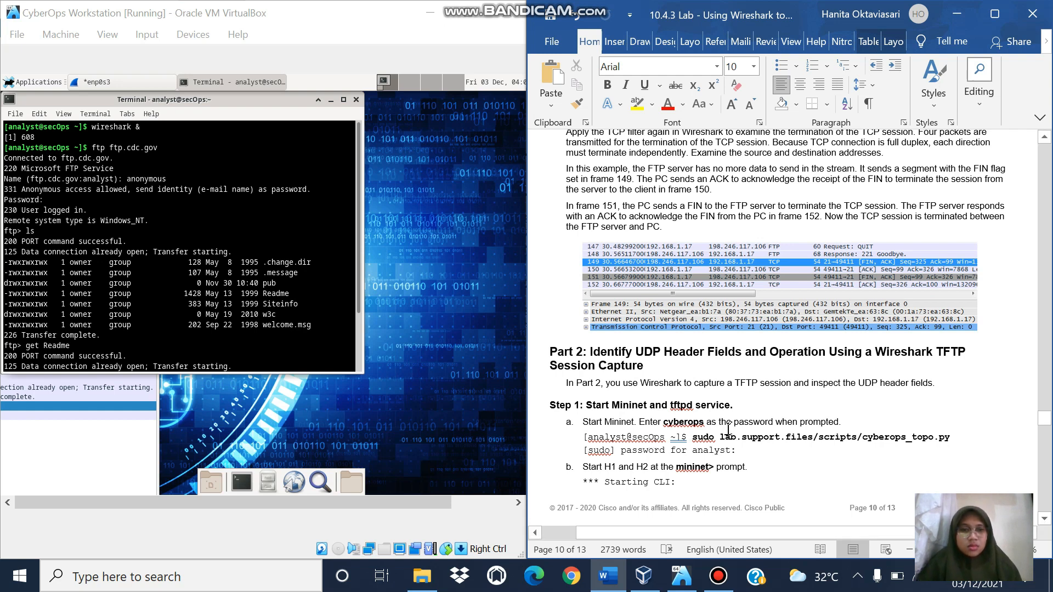
Start Mininet in the terminal with sudo lab.support.files/scripts/cyberops_topo.py and enter the sudo password for the analyst account.
left_click(357, 236)
left_click_drag(357, 235, 357, 187)
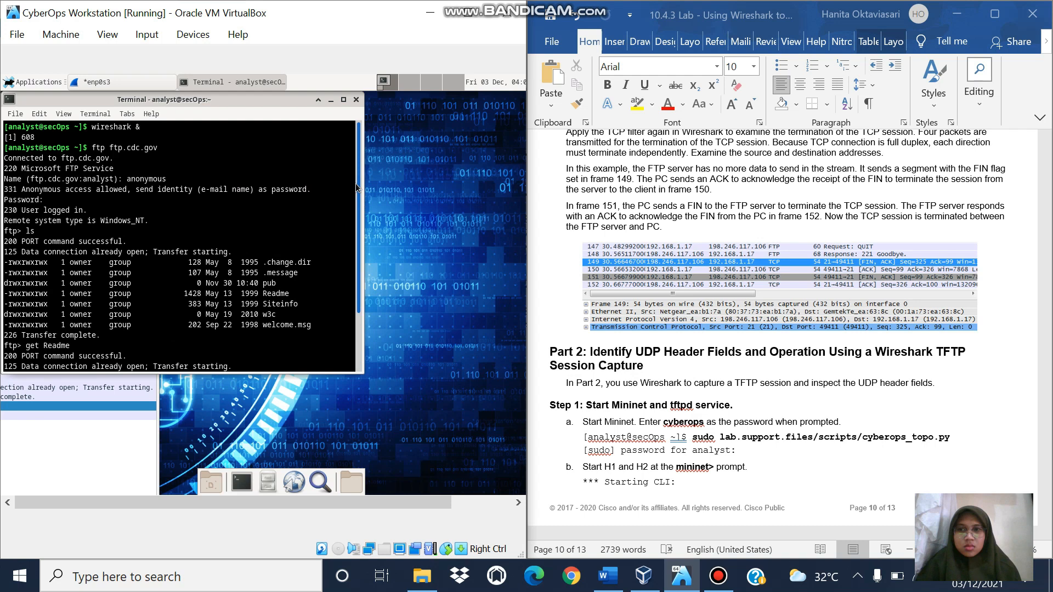
left_click_drag(355, 183, 359, 280)
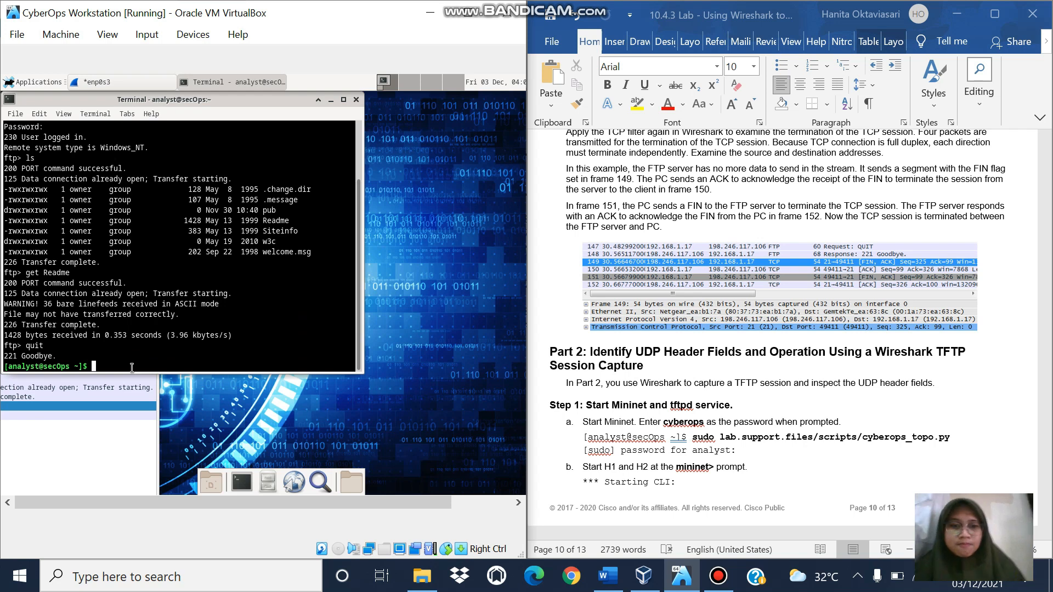
type("sudo lab")
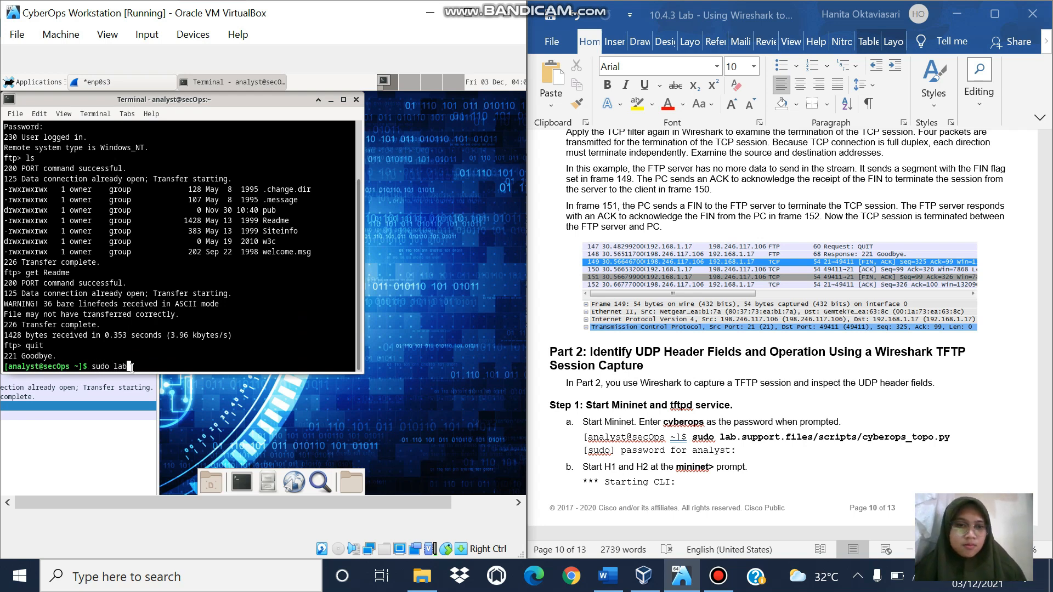
type(".suppo")
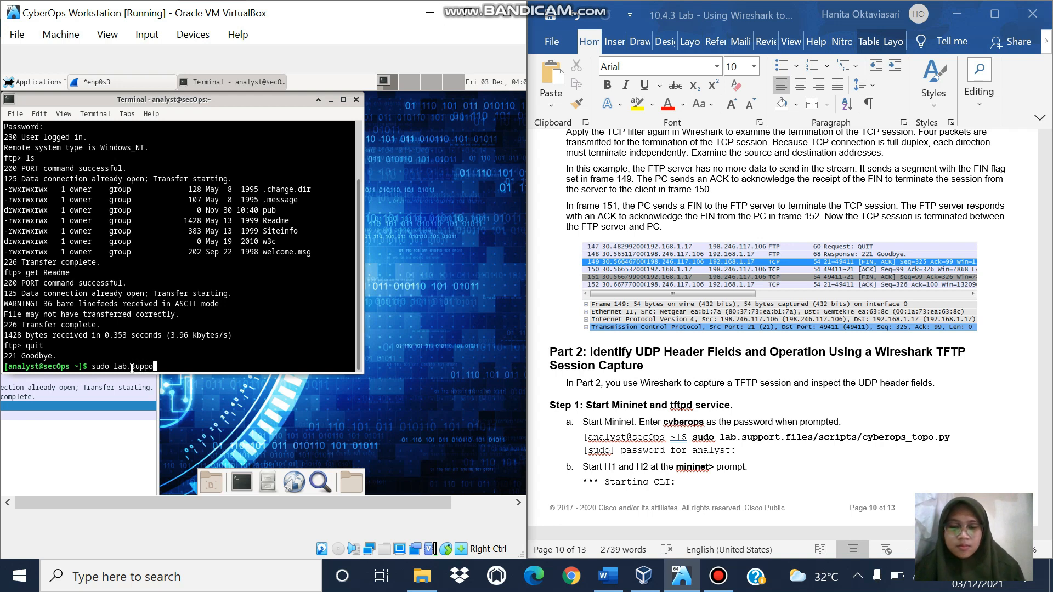
type("rt.")
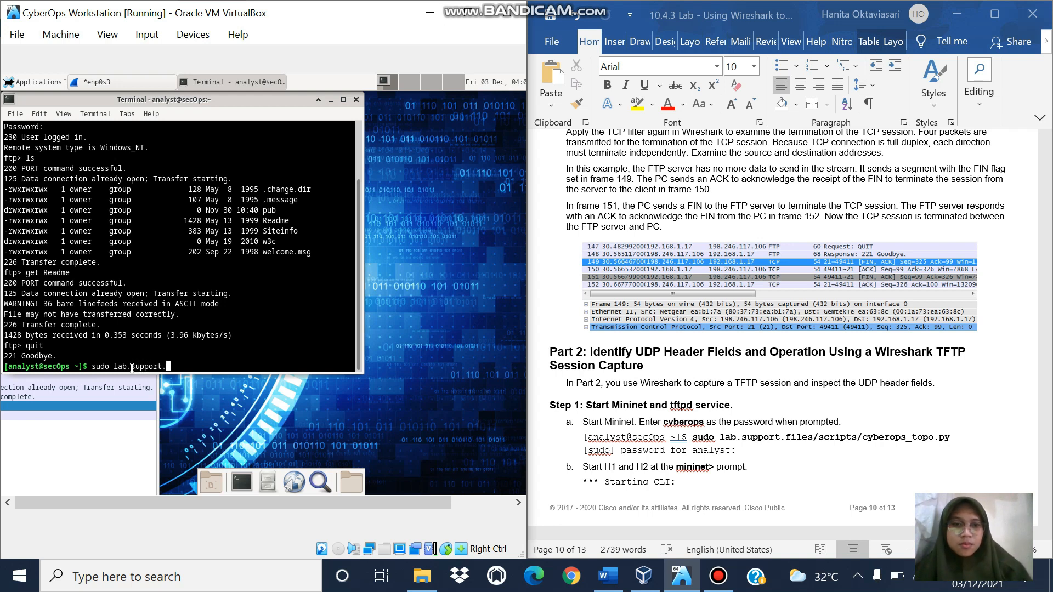
type("file")
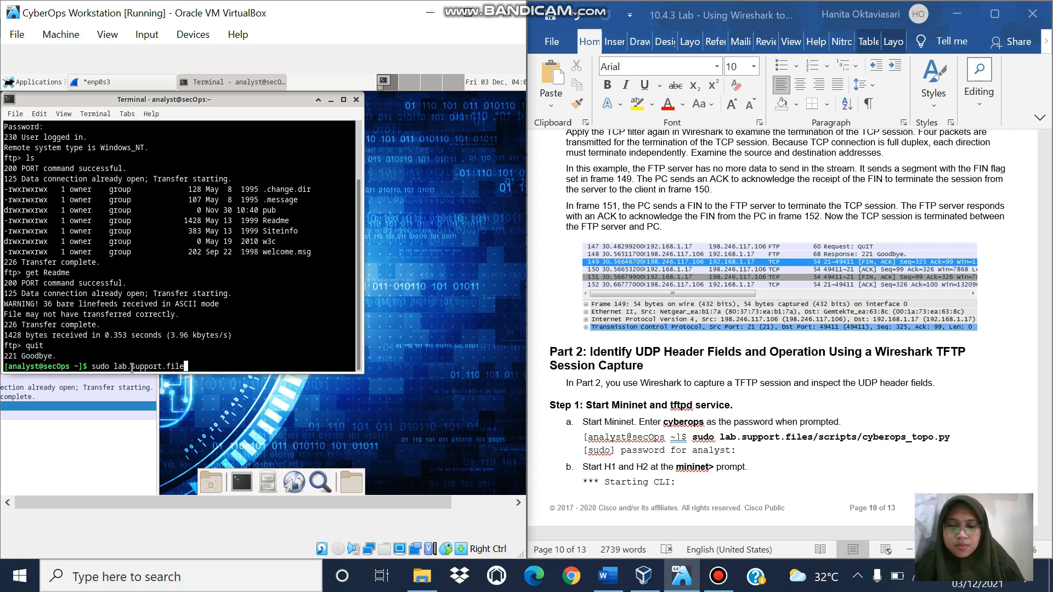
type("s/sc")
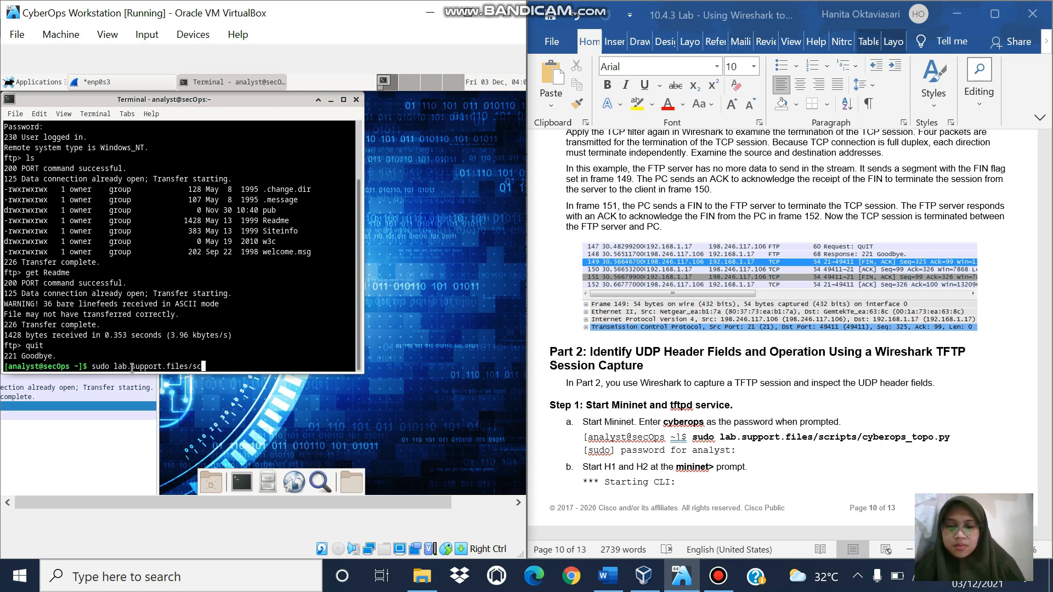
type("ripts/")
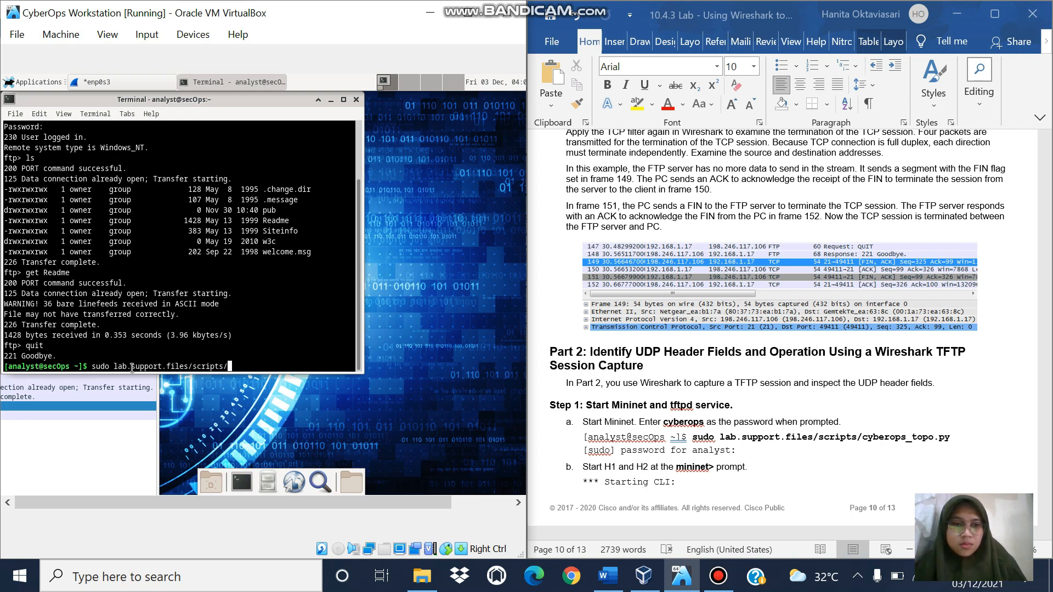
type("cyber")
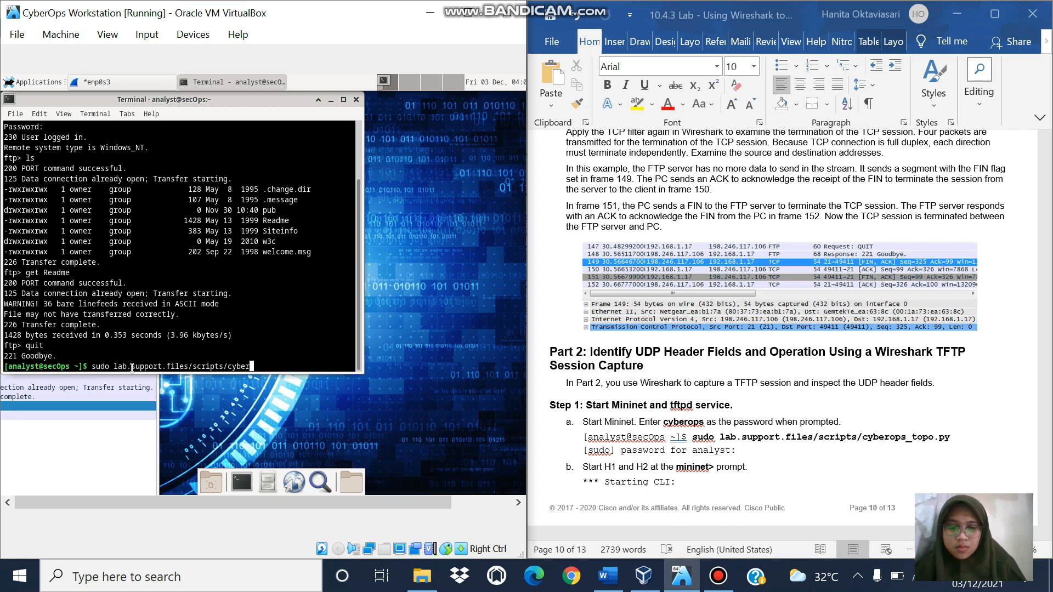
type("ops")
type("_")
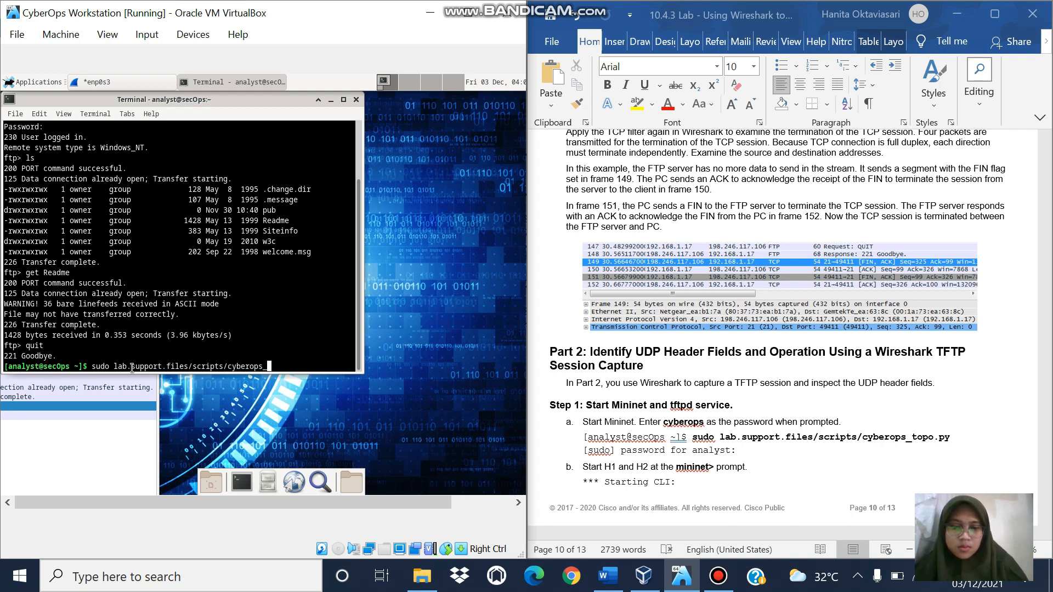
type("topo.py")
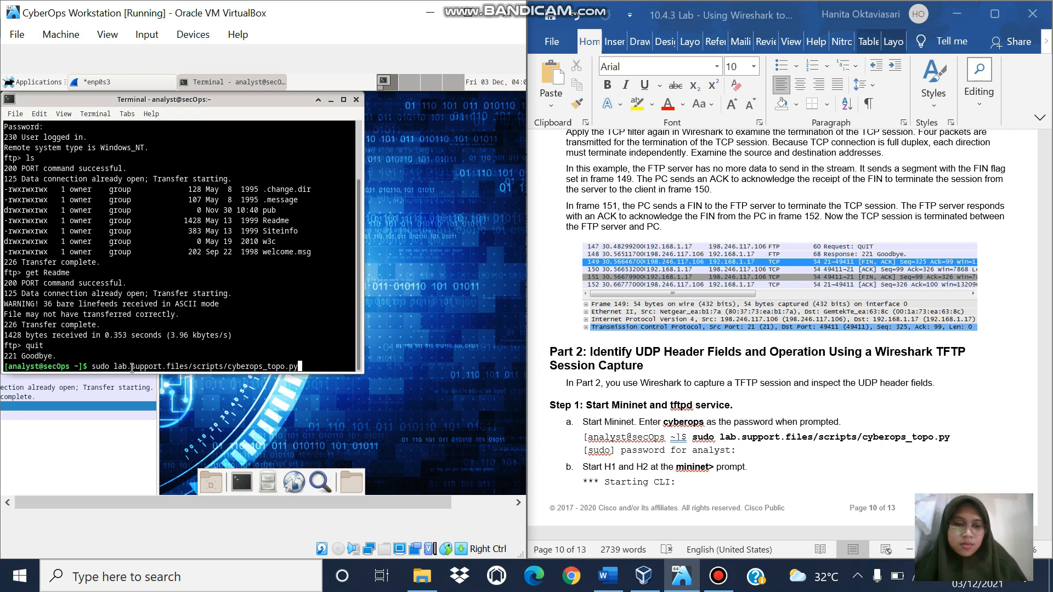
key("Return")
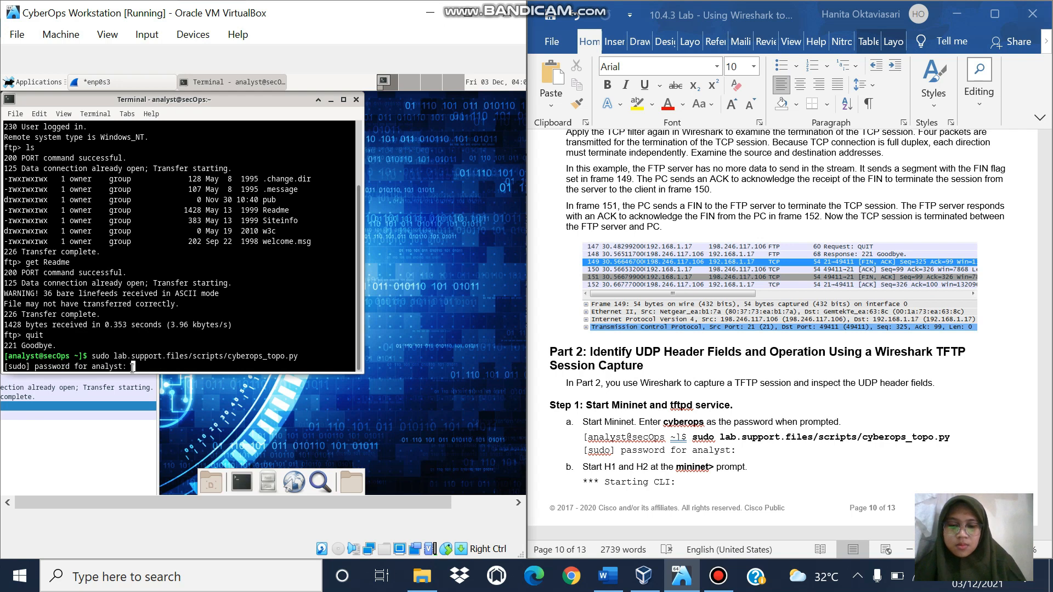
key("Return")
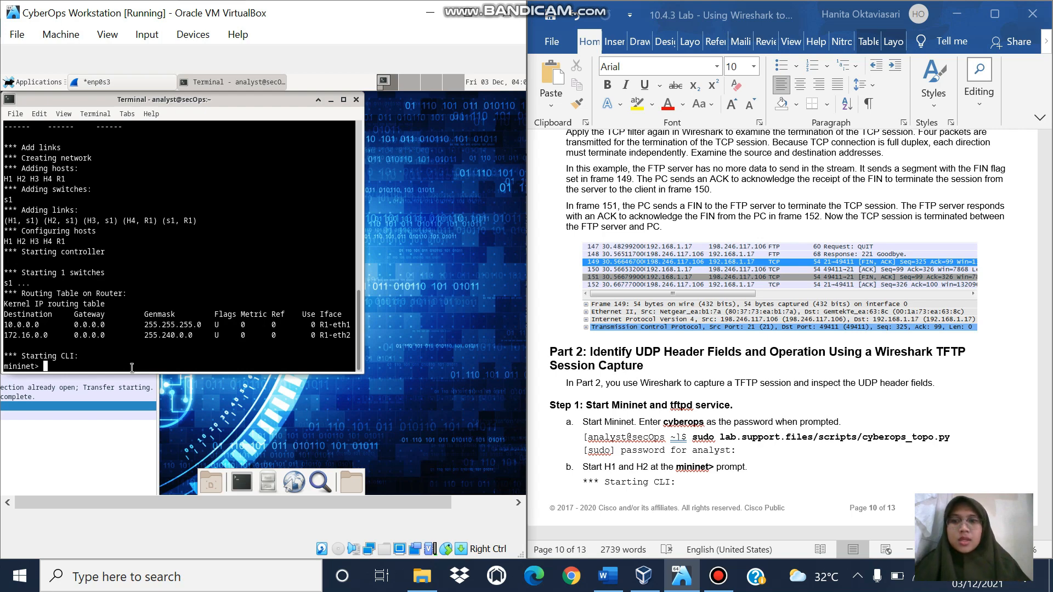
Open terminal windows for hosts H1 and H2 from the Mininet prompt with xterm H1 H2.
left_click(874, 409)
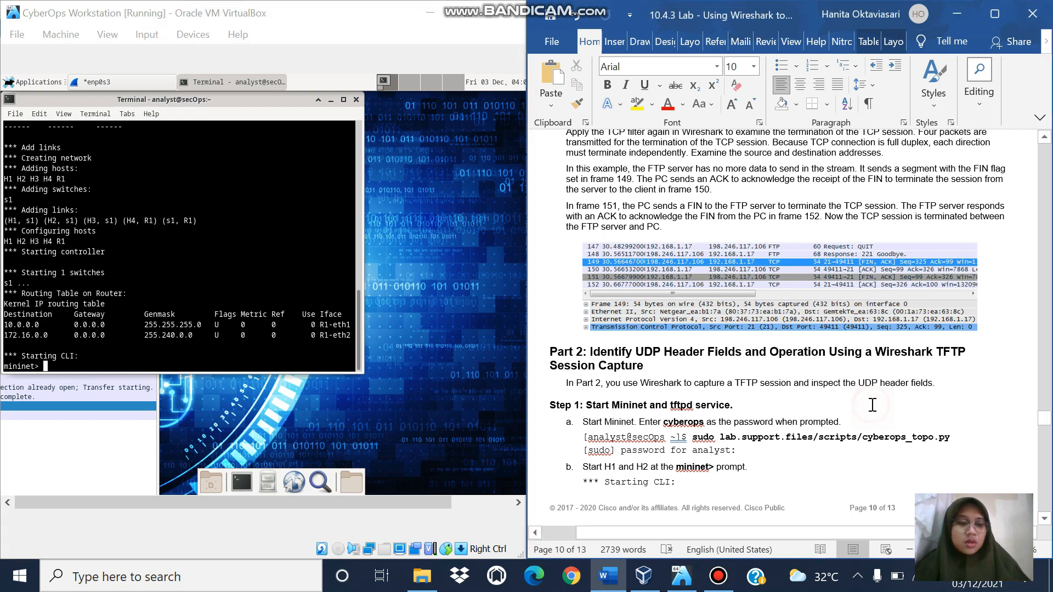
scroll(872, 405, "down", 3)
key("Down")
key("Down")
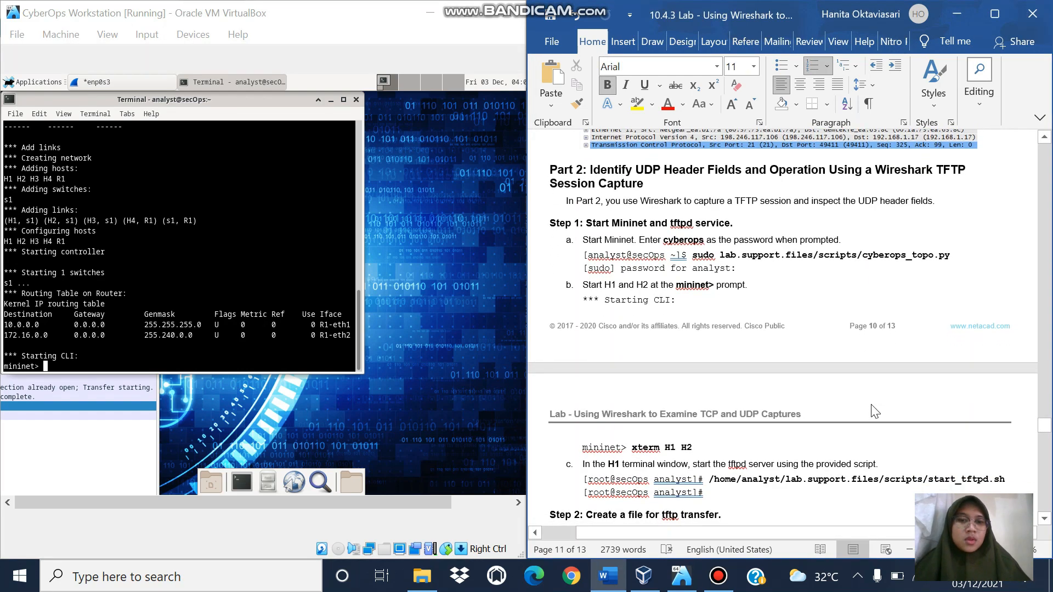
left_click(196, 359)
type("c")
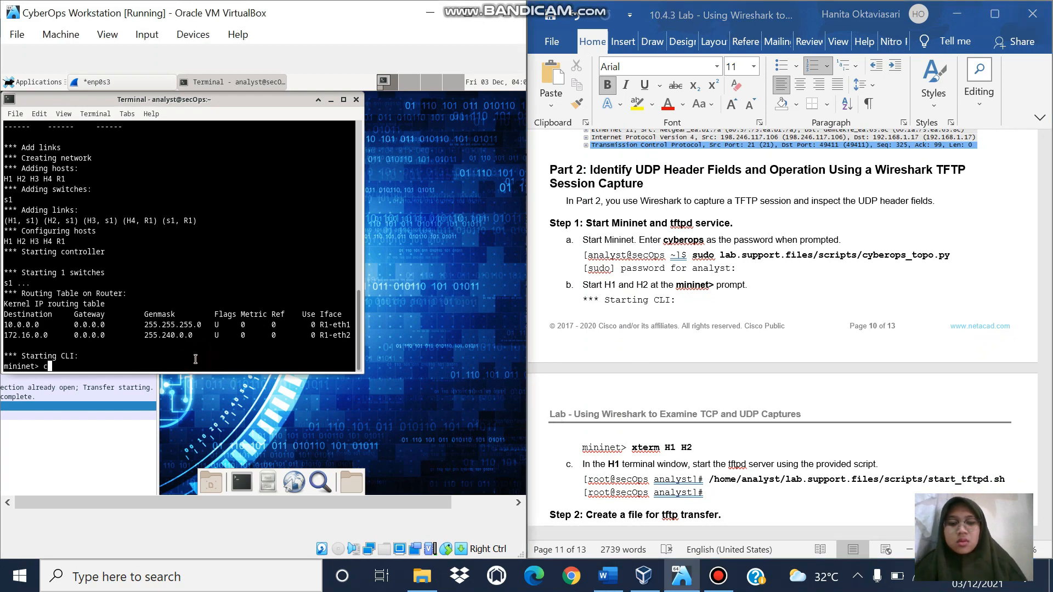
key("BackSpace")
type("xterm ")
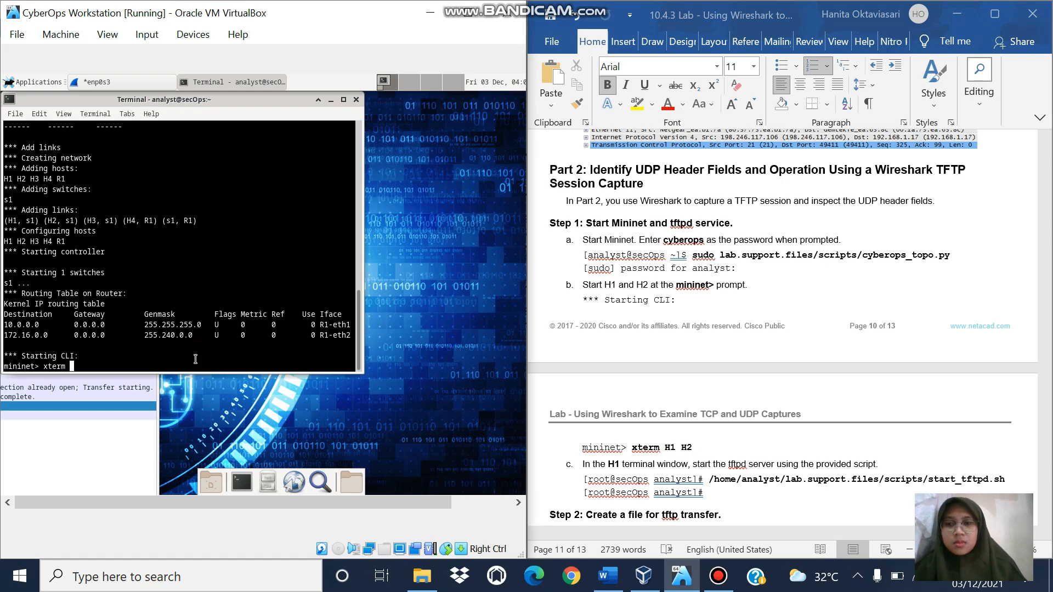
type("H1 H2")
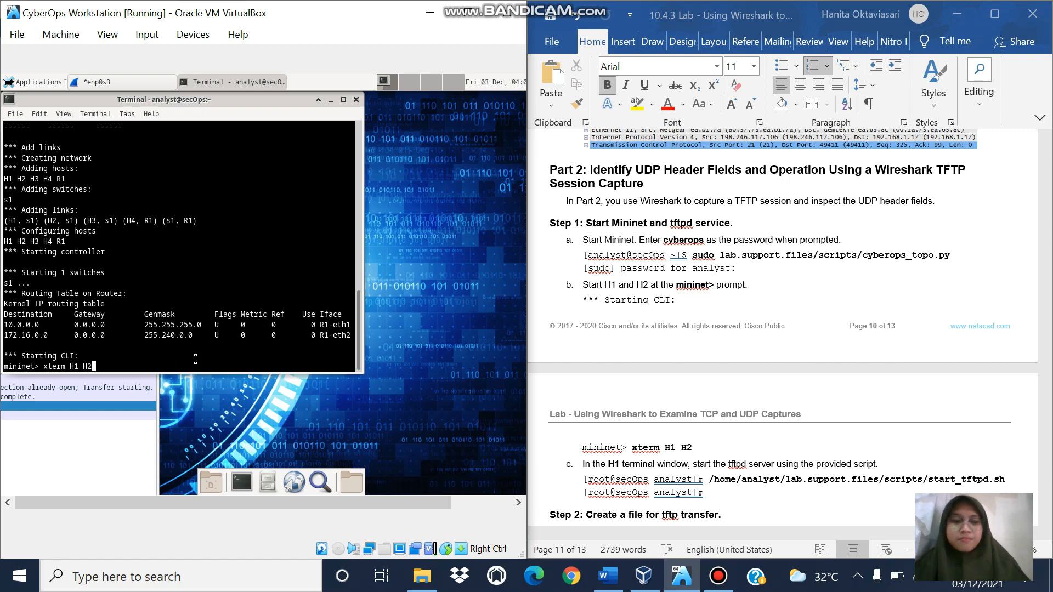
key("Return")
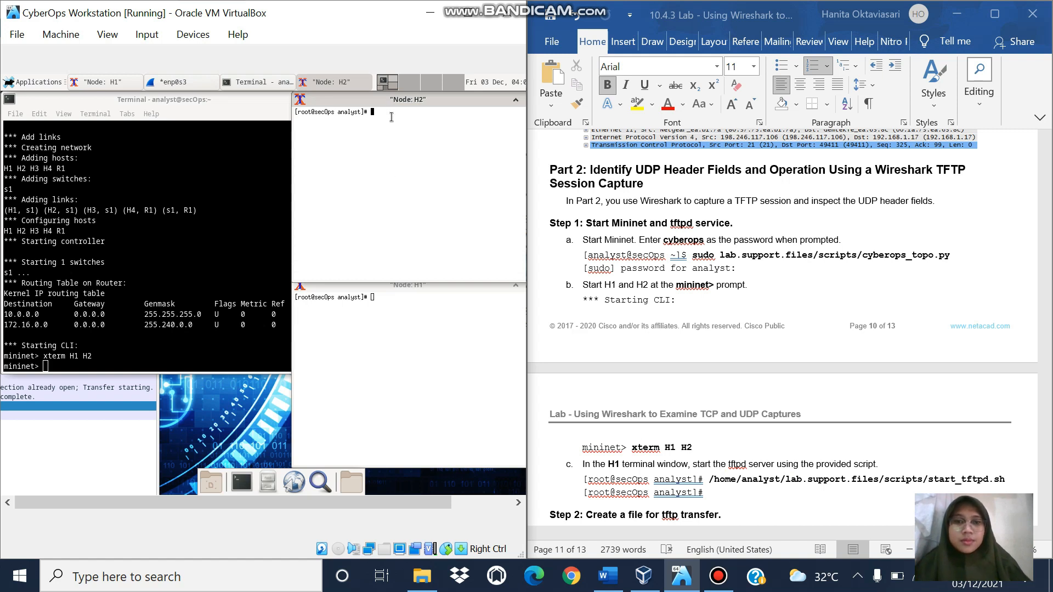
Try to start the tftpd server in the Node: H2 terminal with /home/analyst/lab/support.files/scripts/start_tftpd.sh.
type("/home/analuyst")
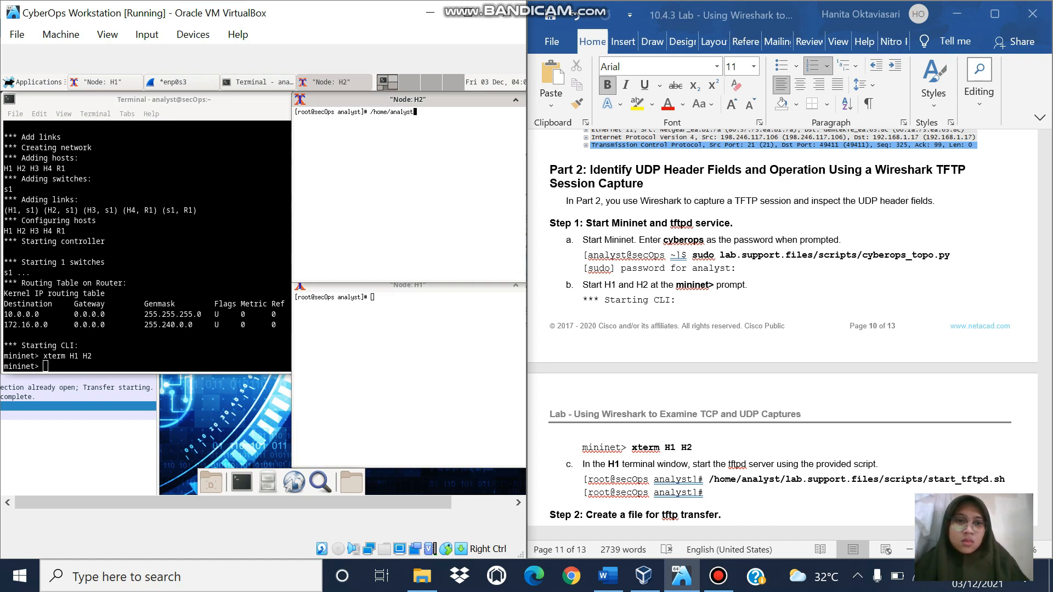
type("/lab/")
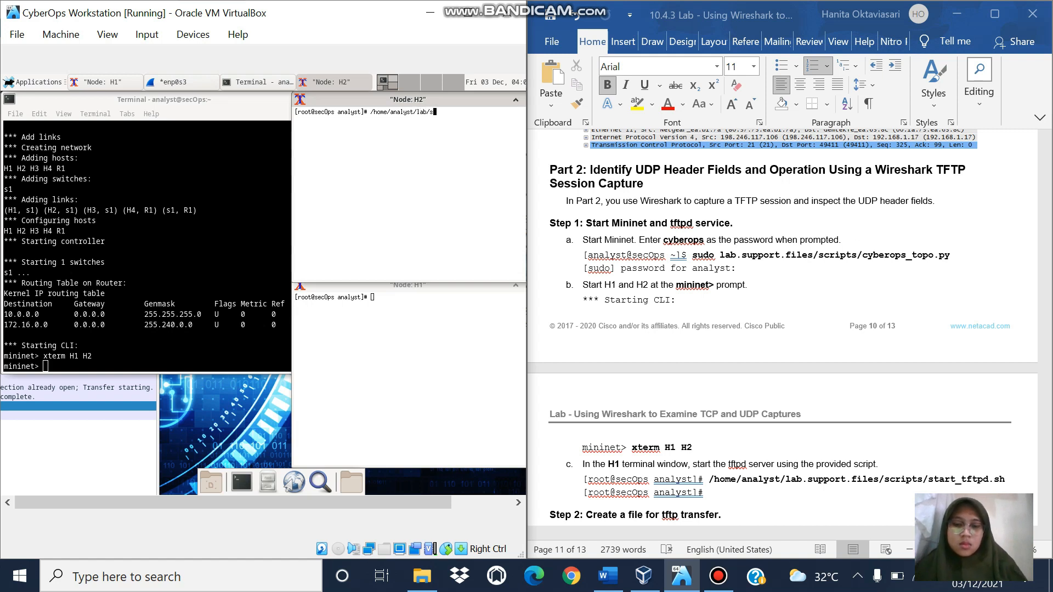
type("support.files/")
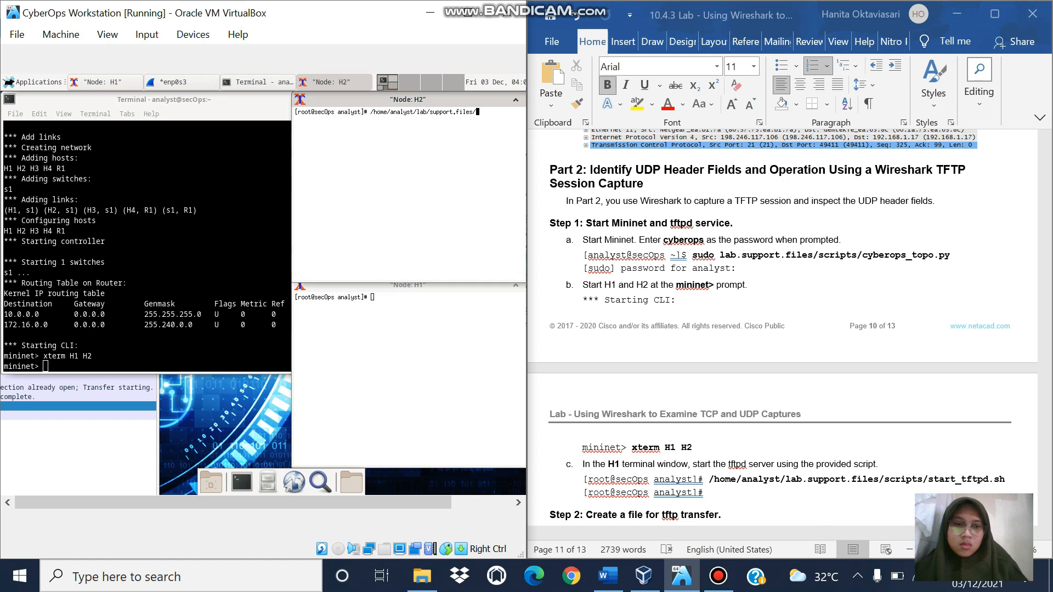
type("scripts/start_t")
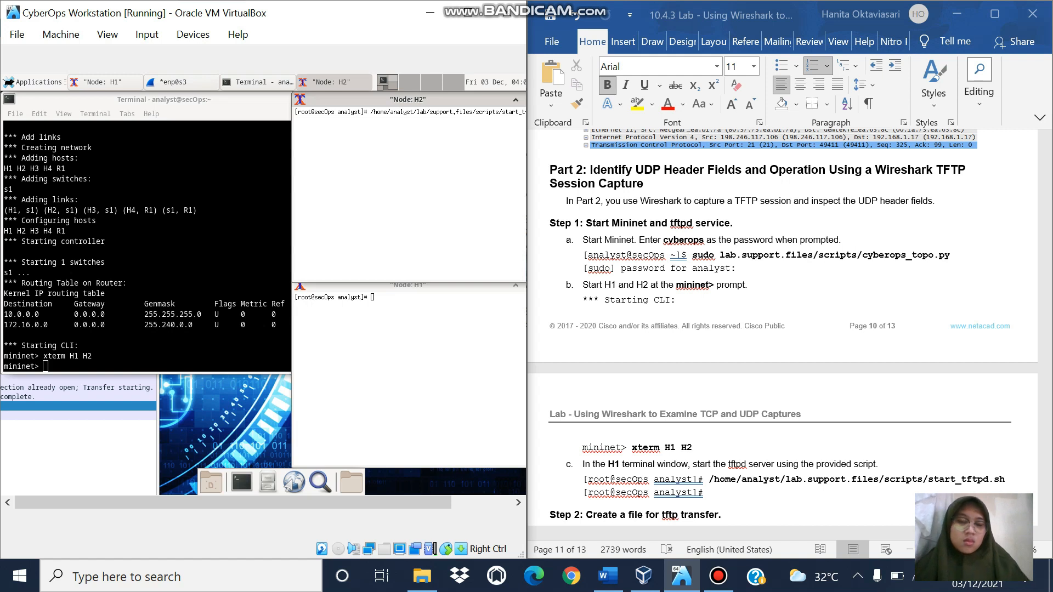
key("Return")
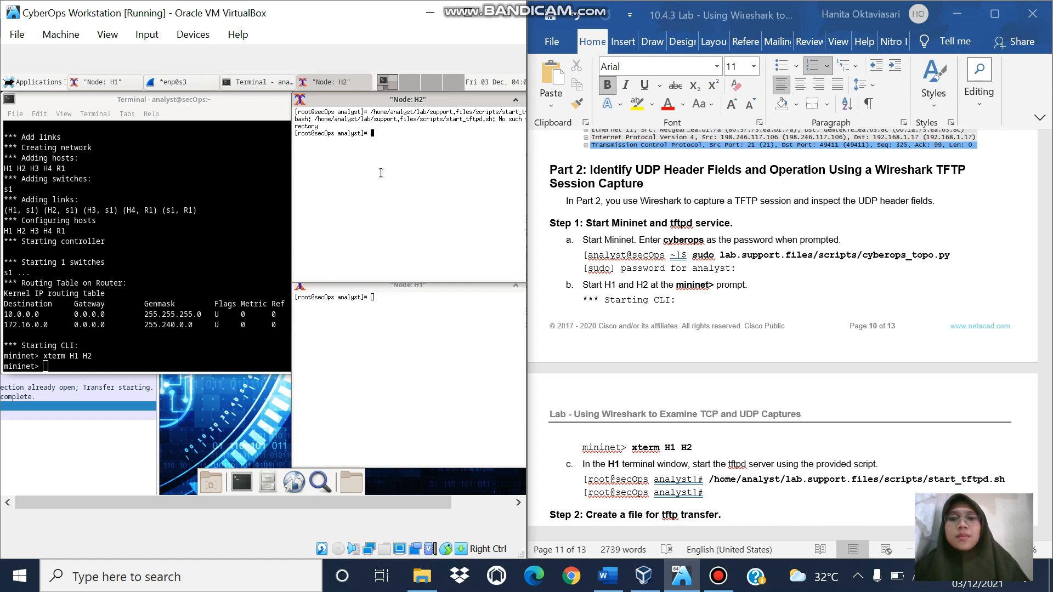
Start the tftpd server in the Node: H1 terminal with /home/analyst/lab.support.files/scripts/start_tftpd.sh.
left_click(394, 295)
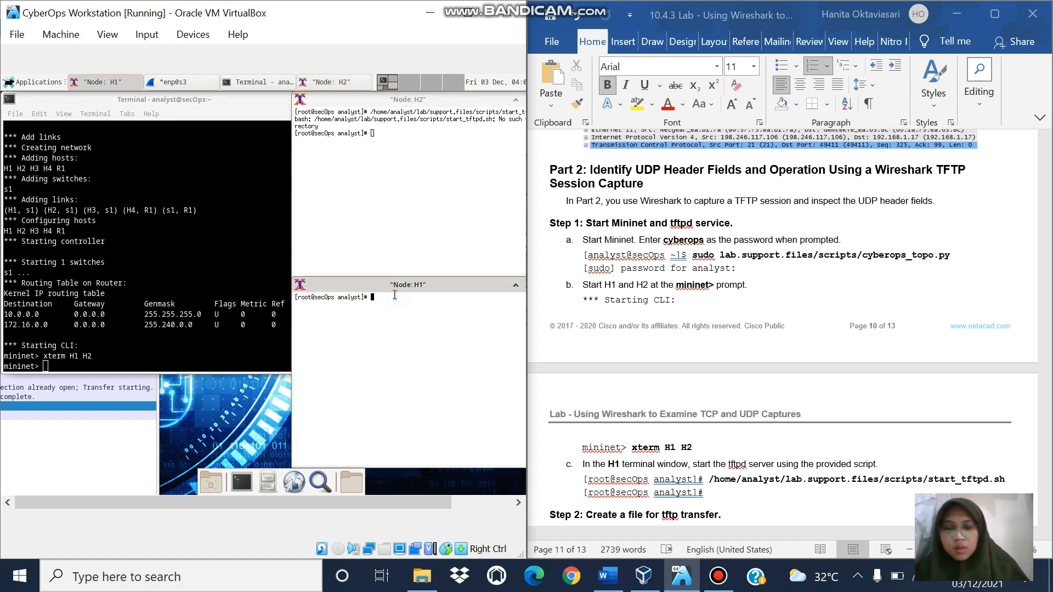
type("sud")
key("BackSpace")
key("BackSpace")
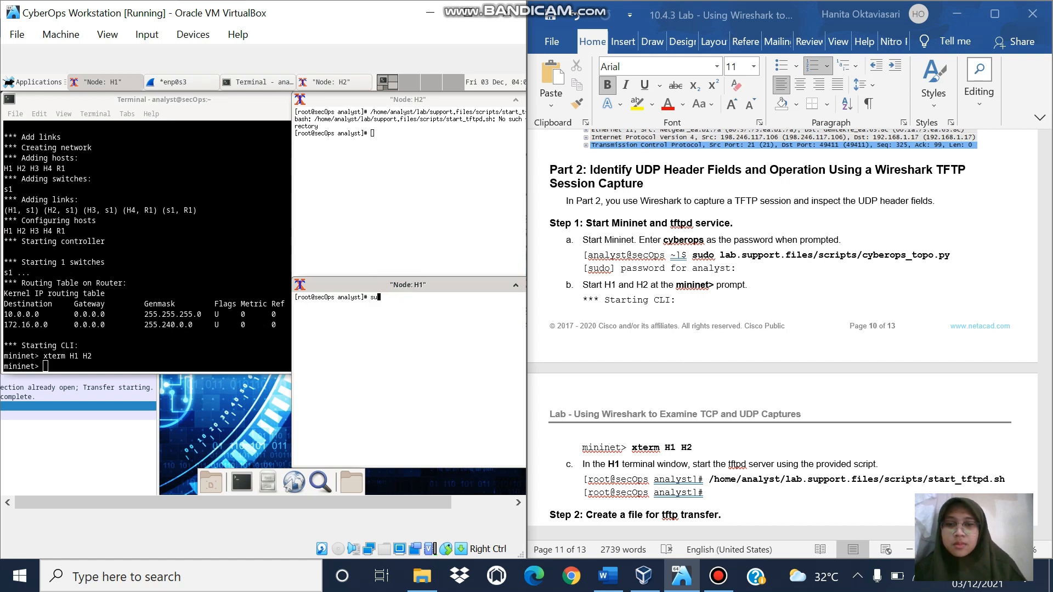
type("/home/analy")
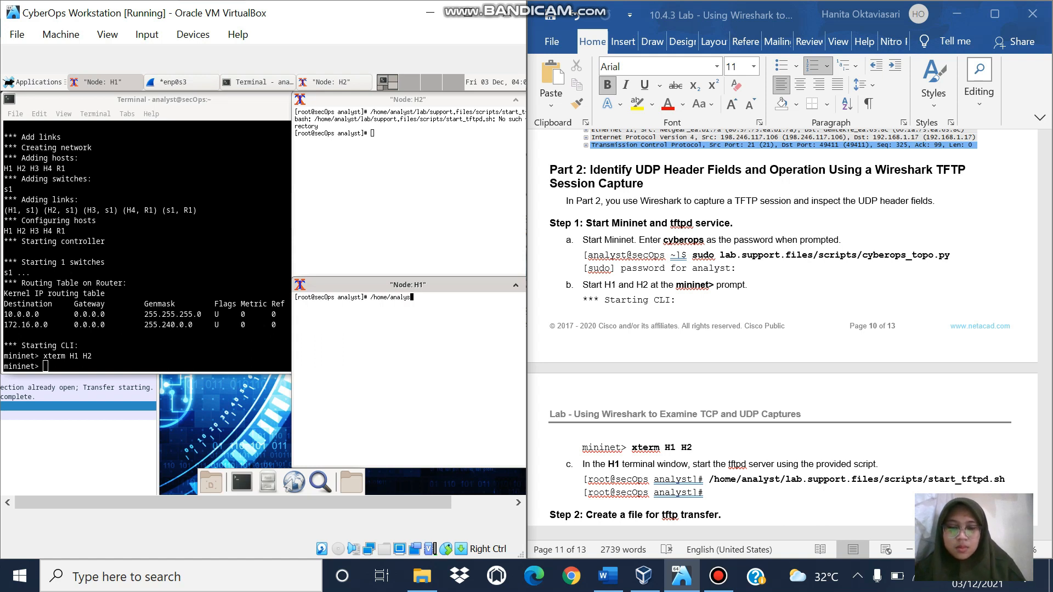
type("st/lab.support")
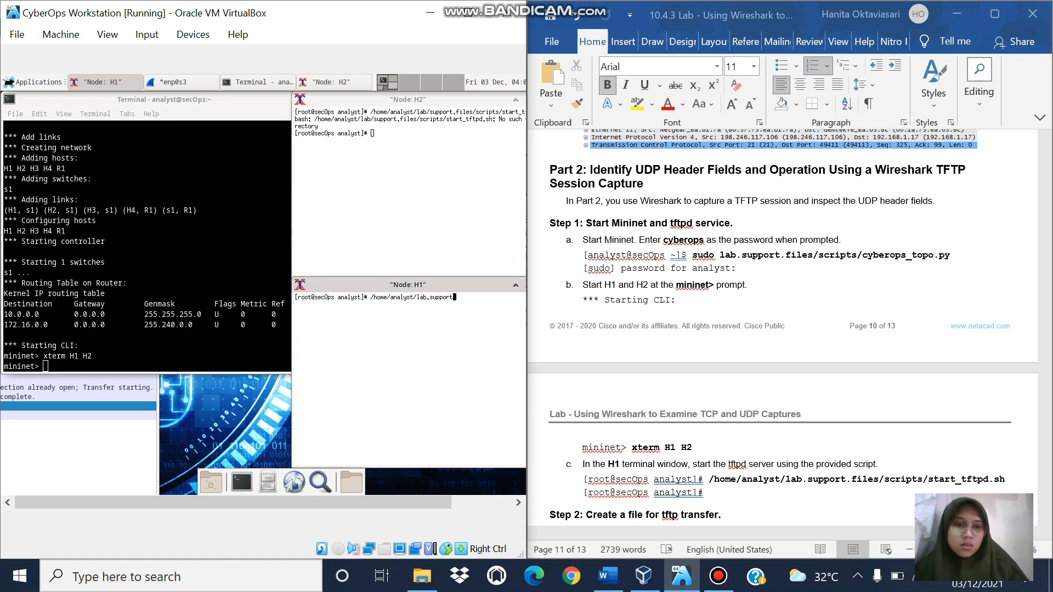
type(".fil")
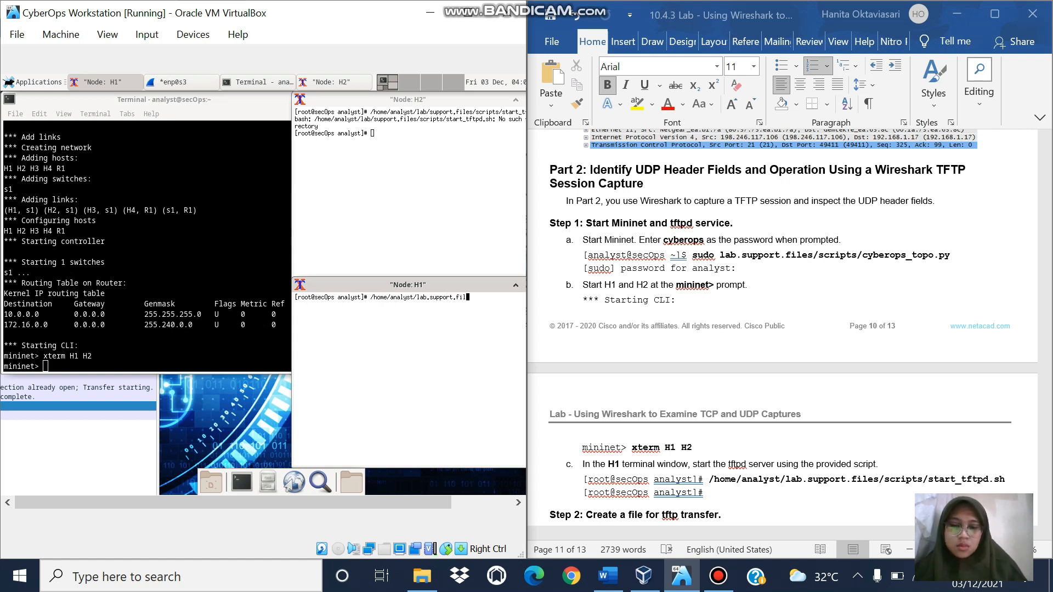
type("es/")
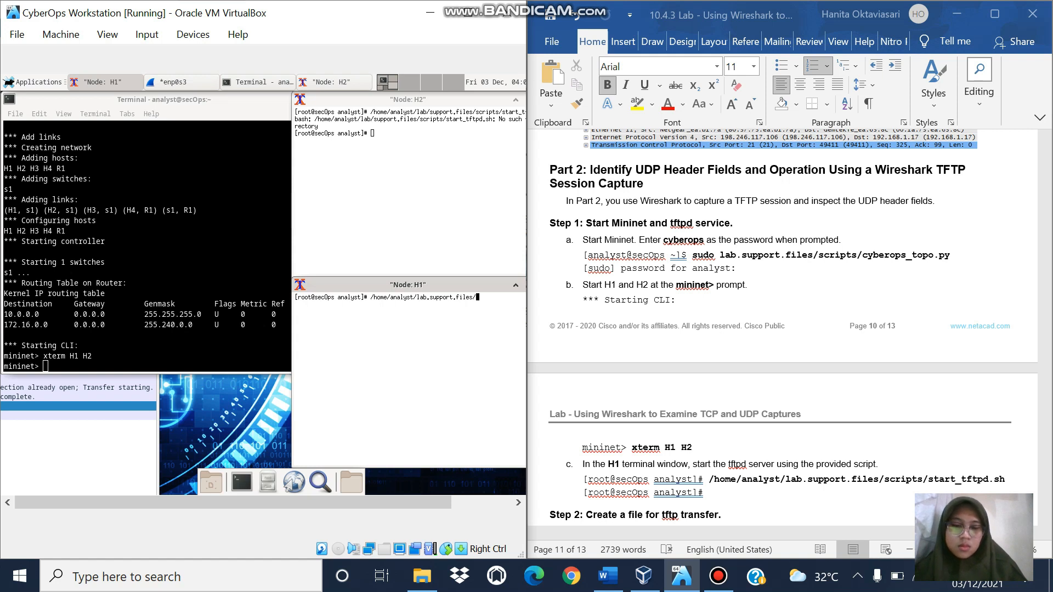
type("scripts")
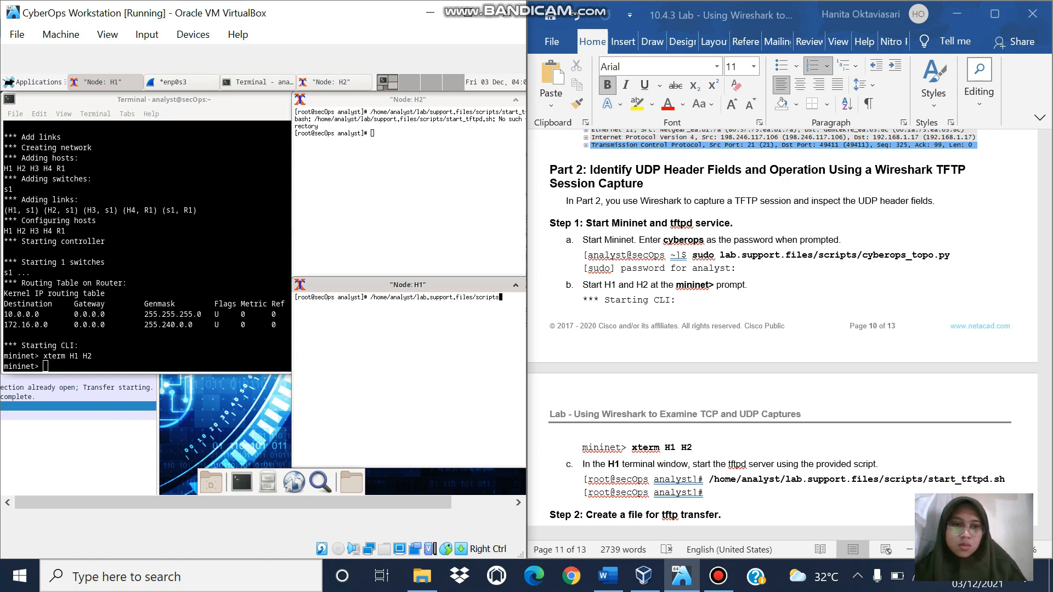
type("/start")
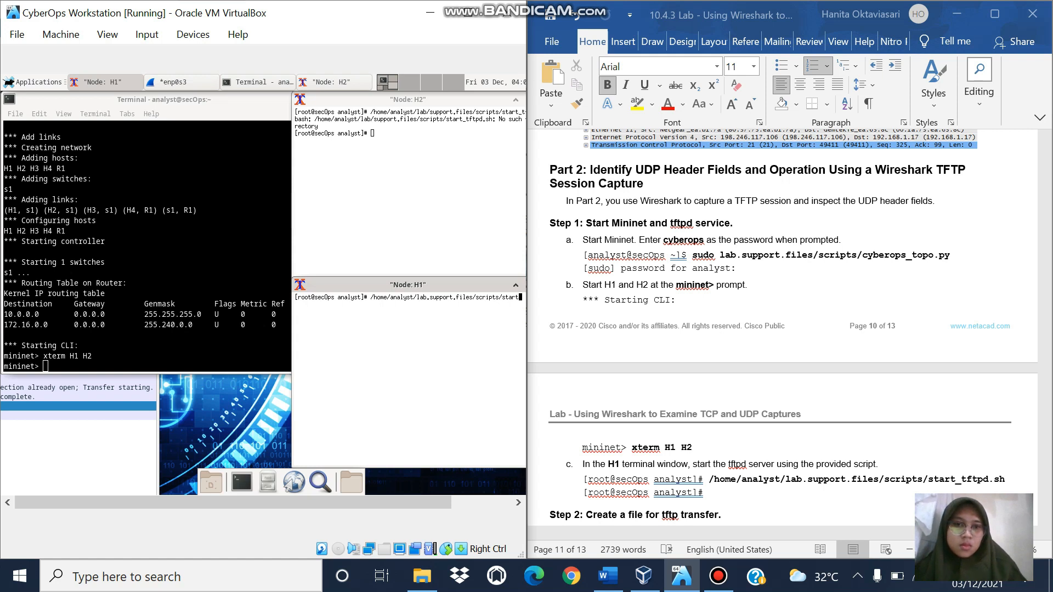
type("_t")
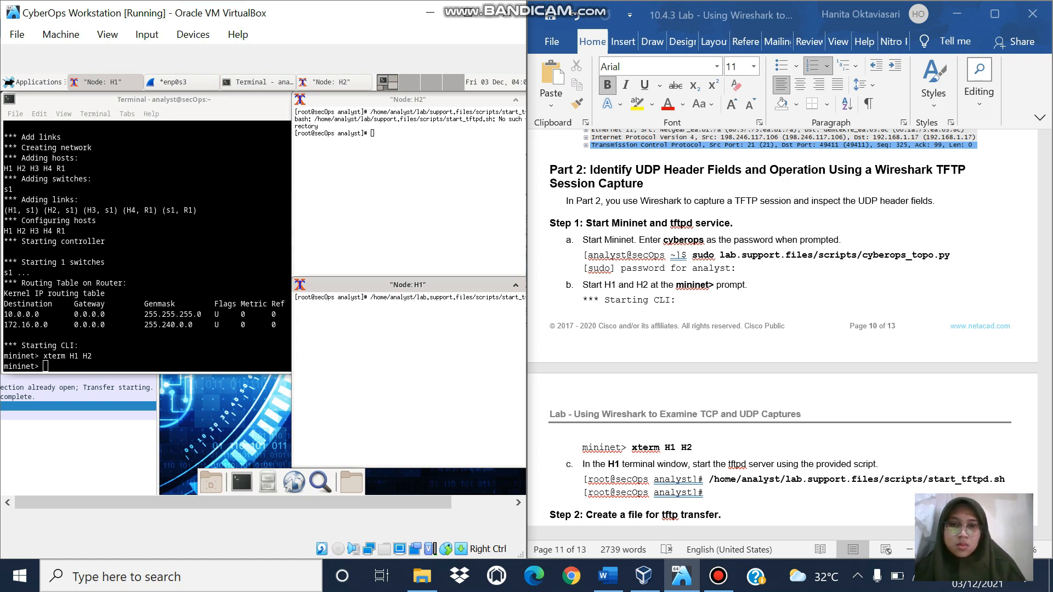
left_click(359, 284)
left_click_drag(359, 284, 301, 284)
key("Return")
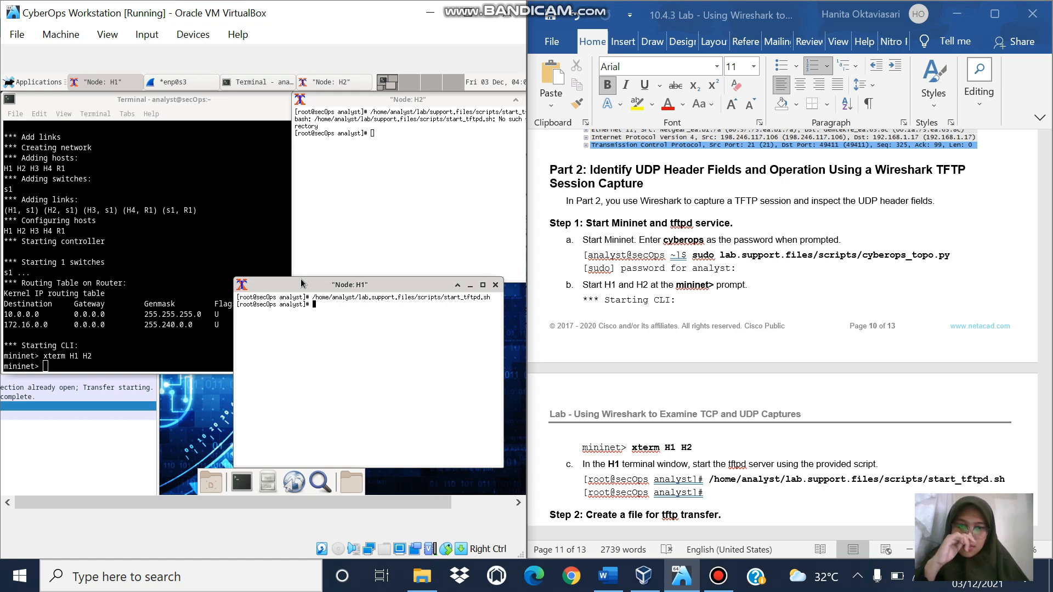
Following Step 2 of the lab document, create /srv/tftp/my_tftp_data in the Node: H1 terminal by echoing "This file contains my tftp data." into it.
left_click(643, 510)
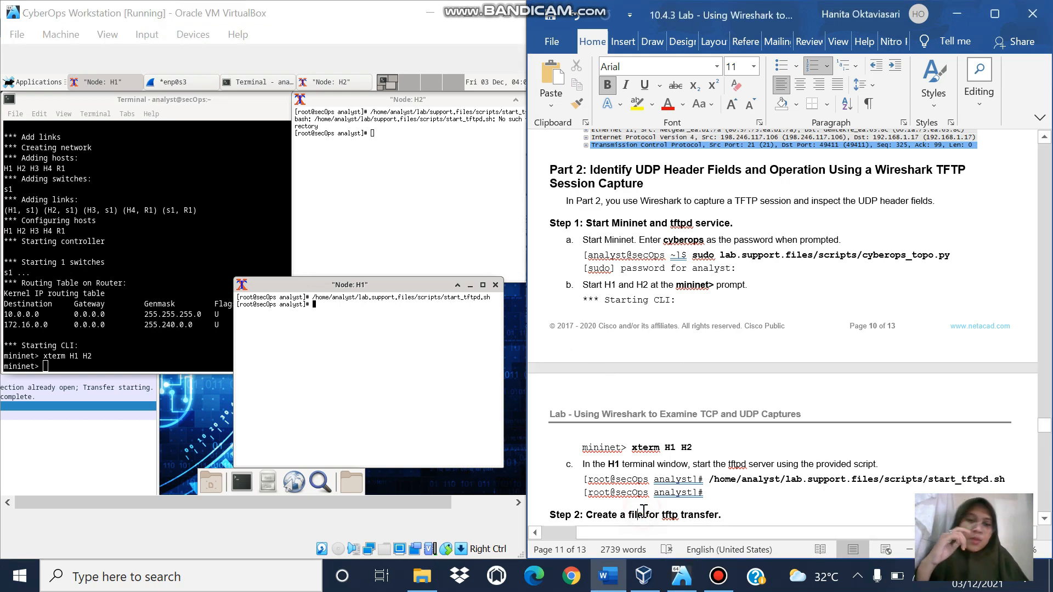
scroll(643, 509, "down", 3)
left_click(644, 510)
scroll(643, 510, "down", 2)
left_click(643, 510)
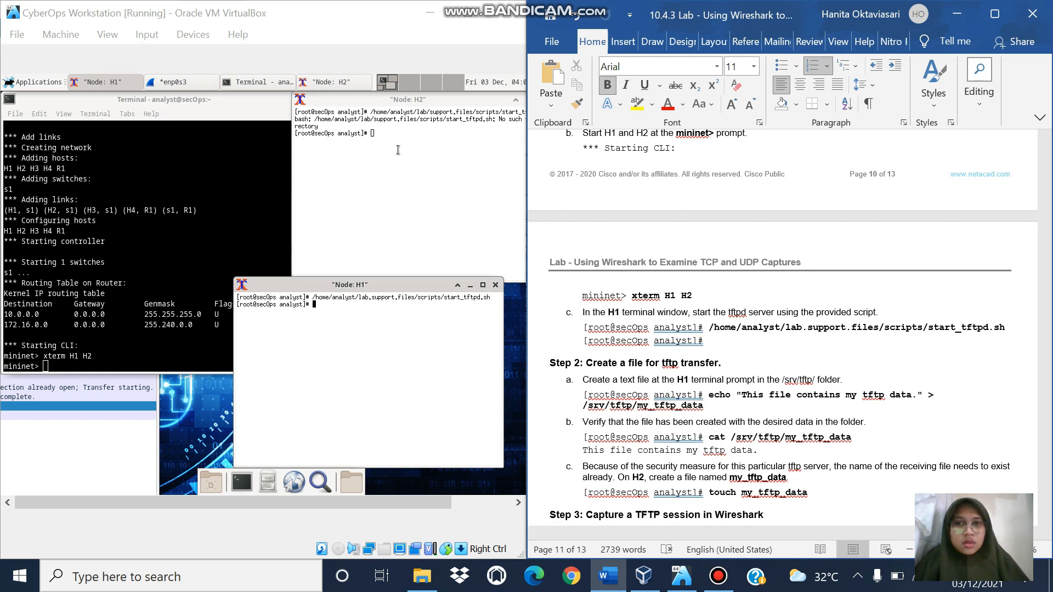
left_click(389, 131)
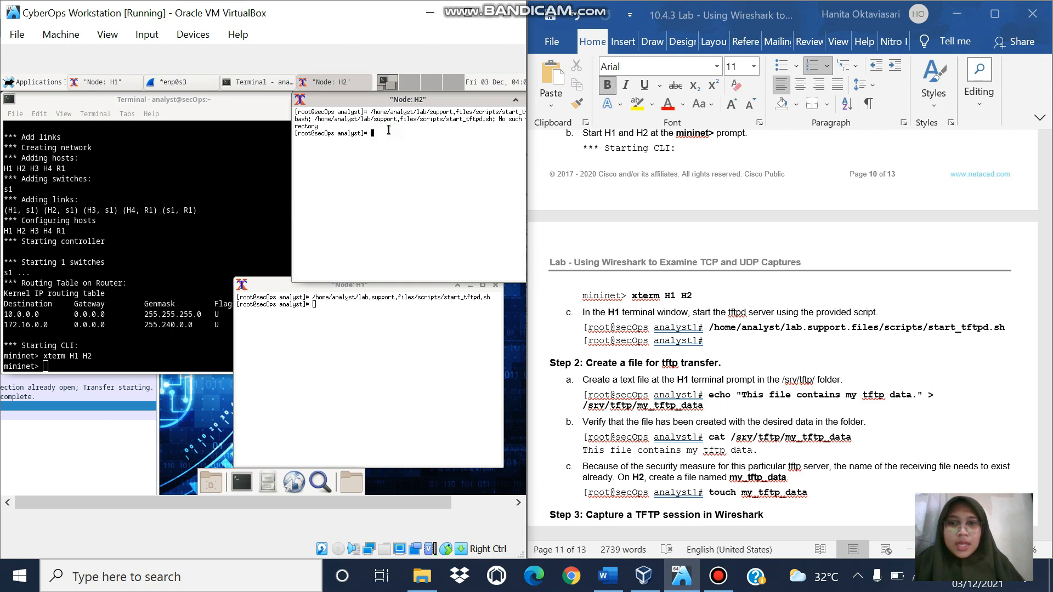
left_click(348, 303)
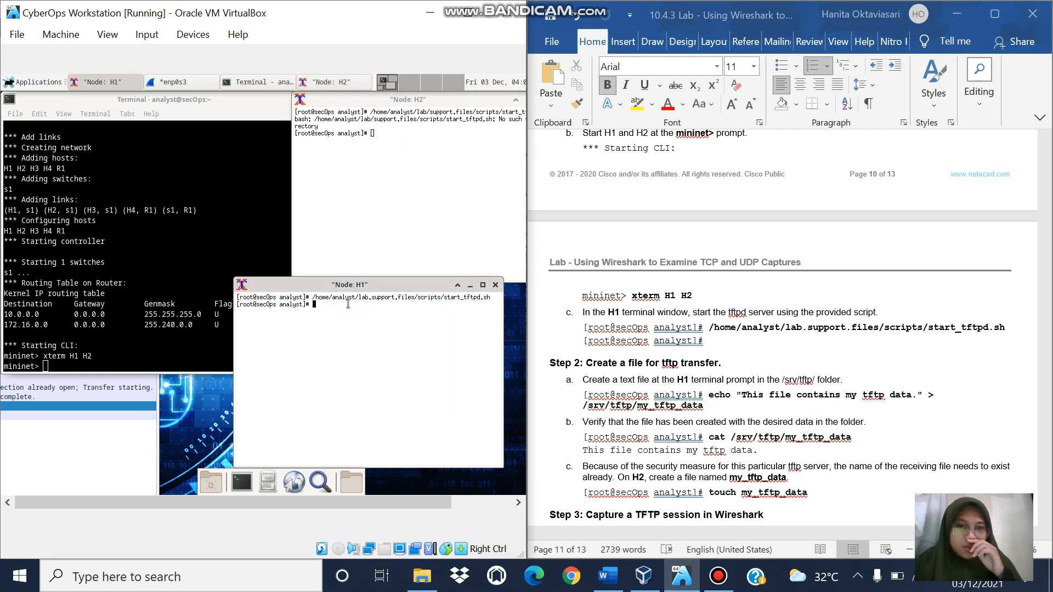
type("ec")
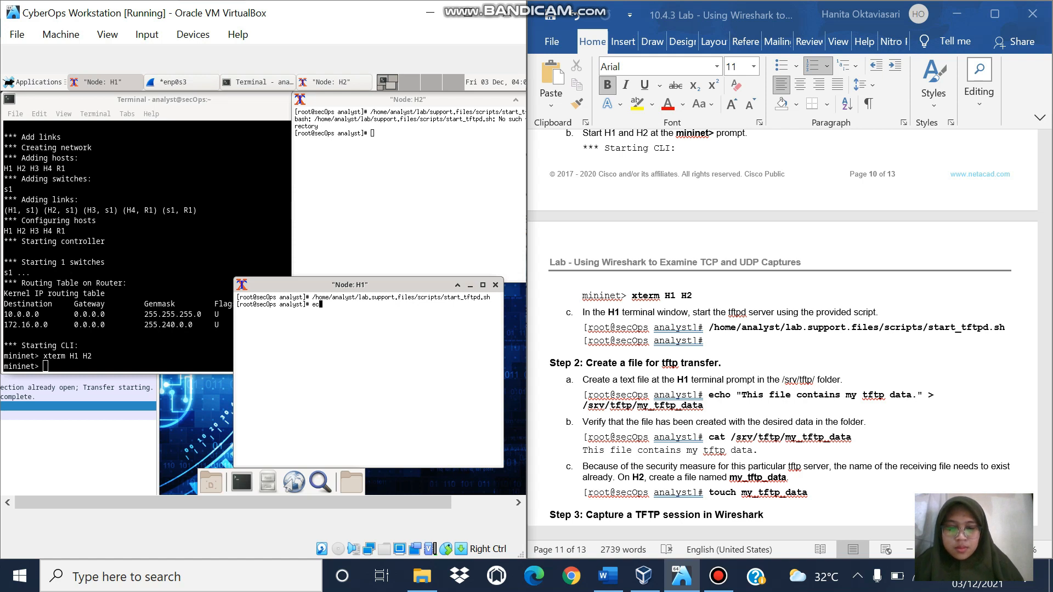
type("ho _This")
key("BackSpace")
key("BackSpace")
key("BackSpace")
key("BackSpace")
key("BackSpace")
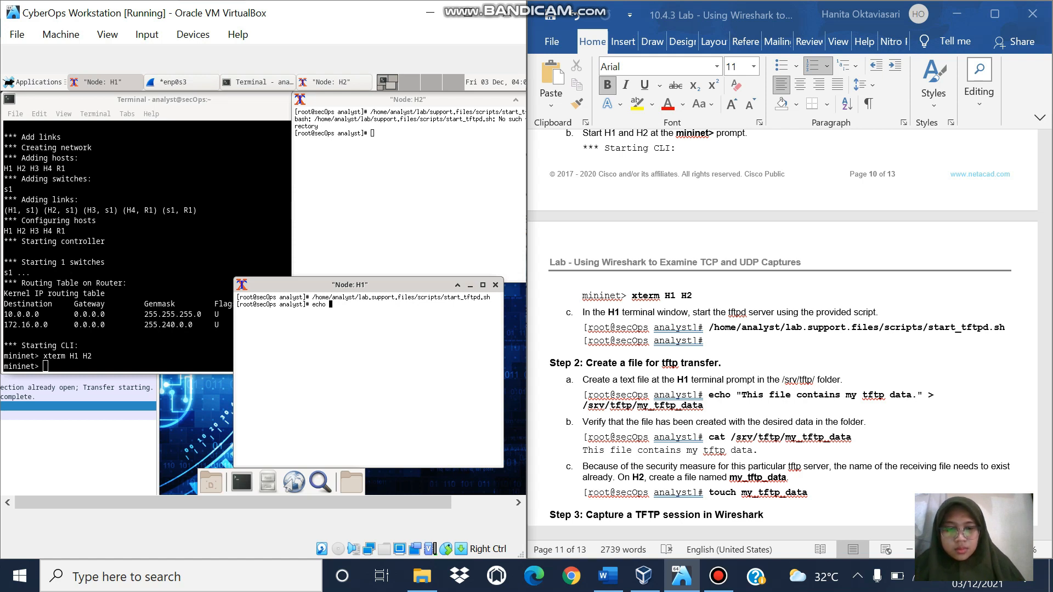
type("\"")
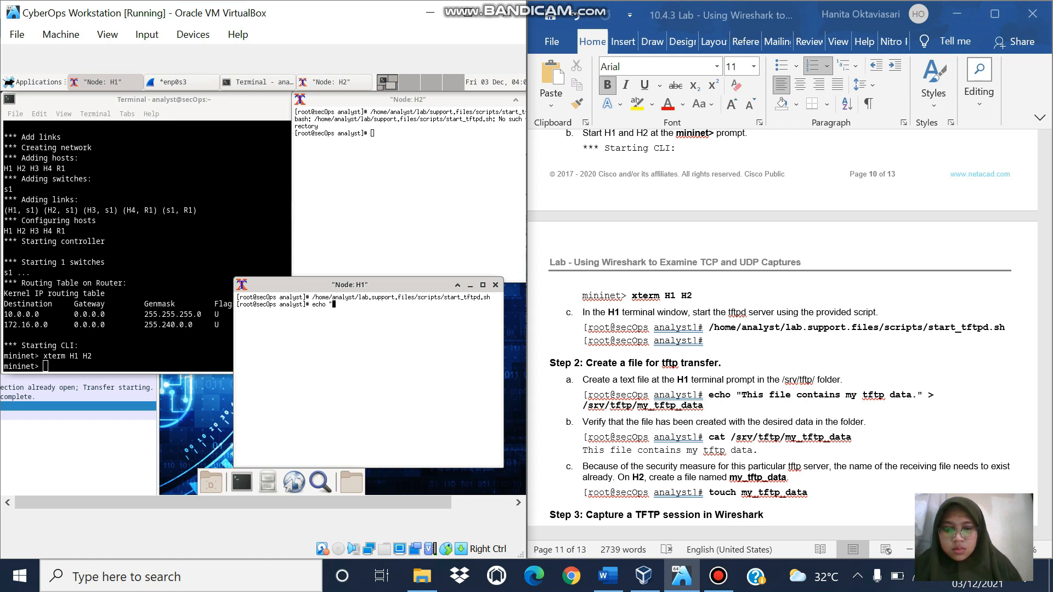
type("This file ")
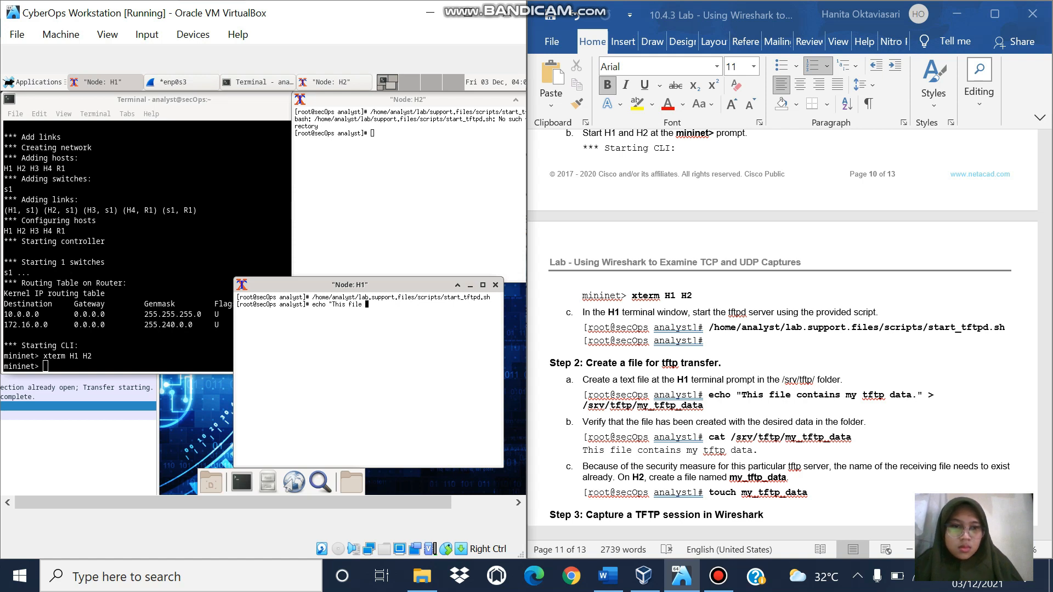
type("conta")
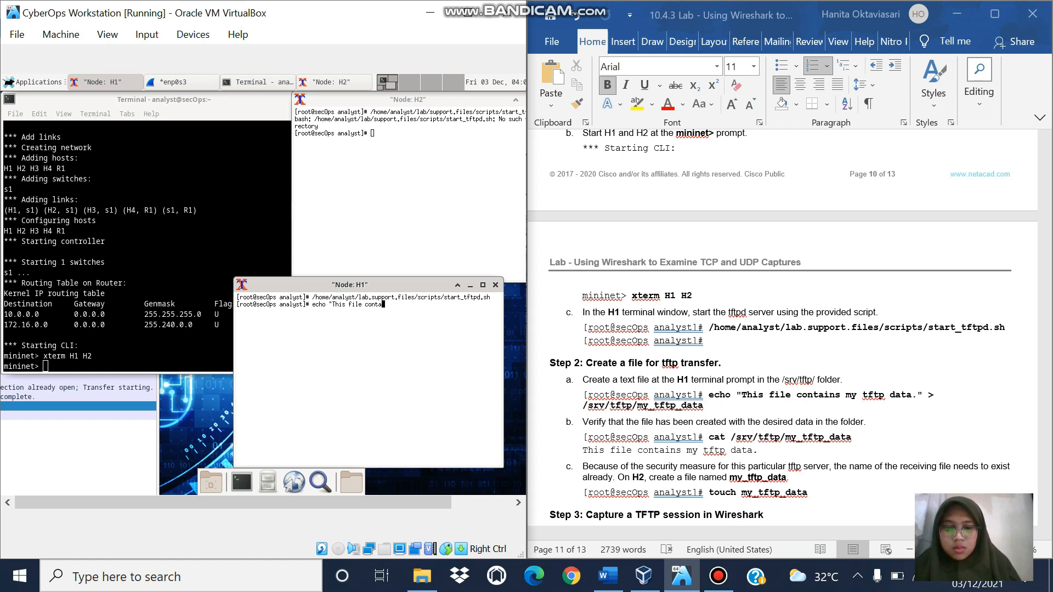
type("ins my tftp data")
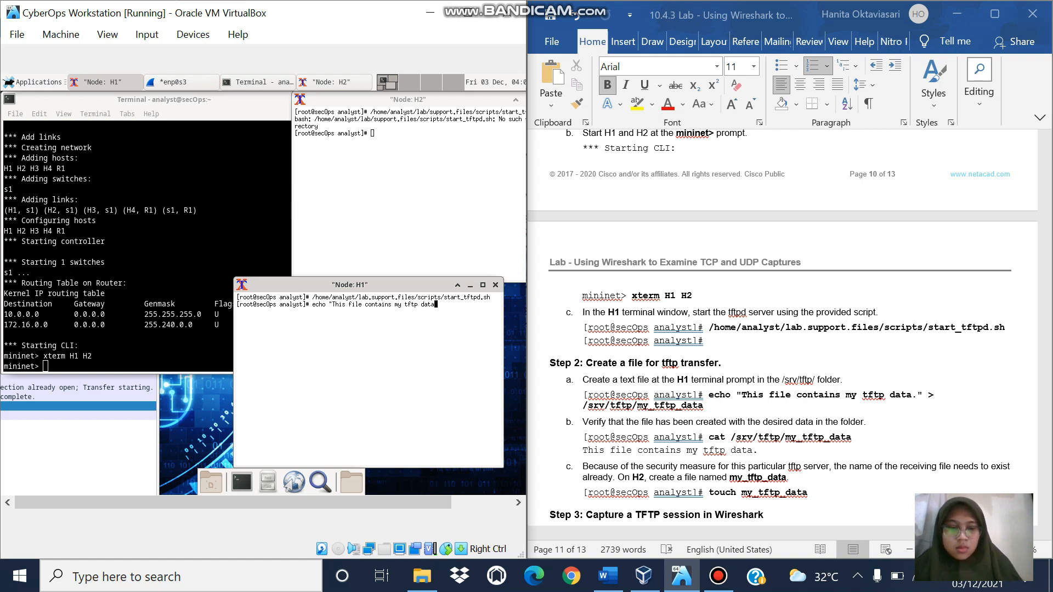
type(".\"")
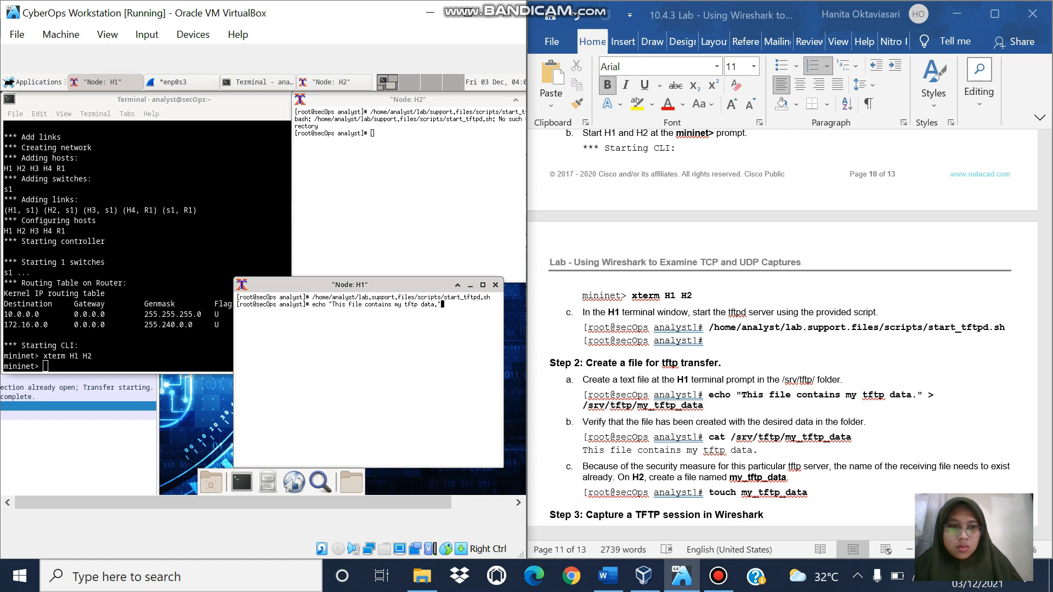
type(" > /sr")
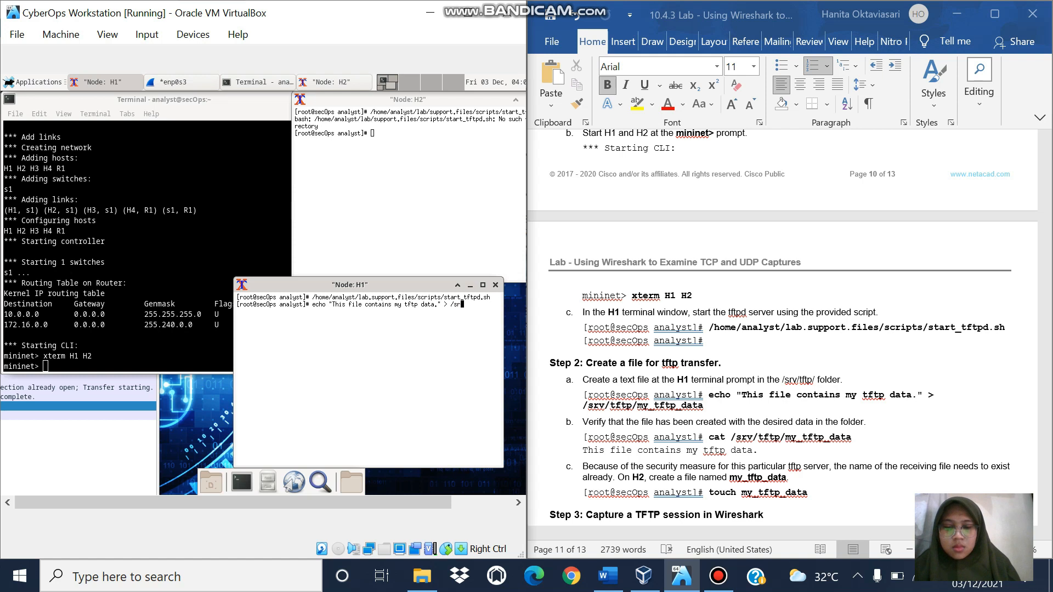
type("v/")
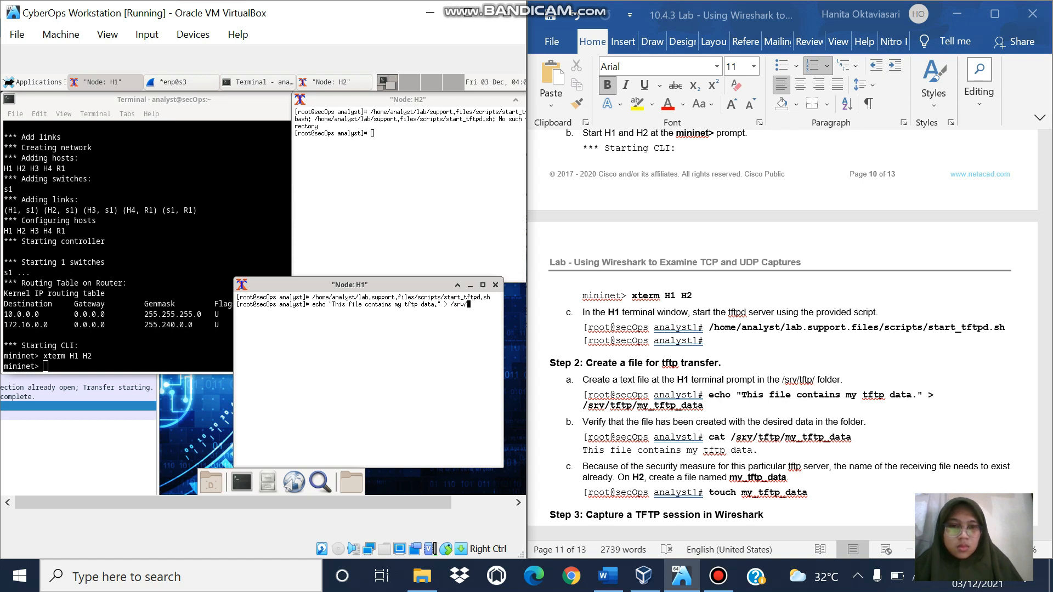
type("tft")
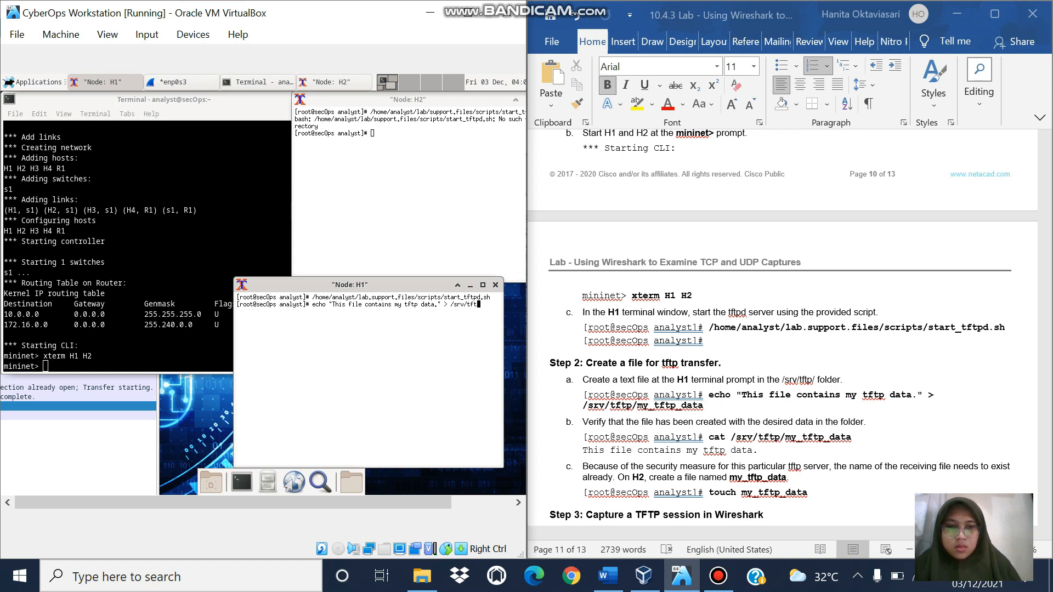
type("p")
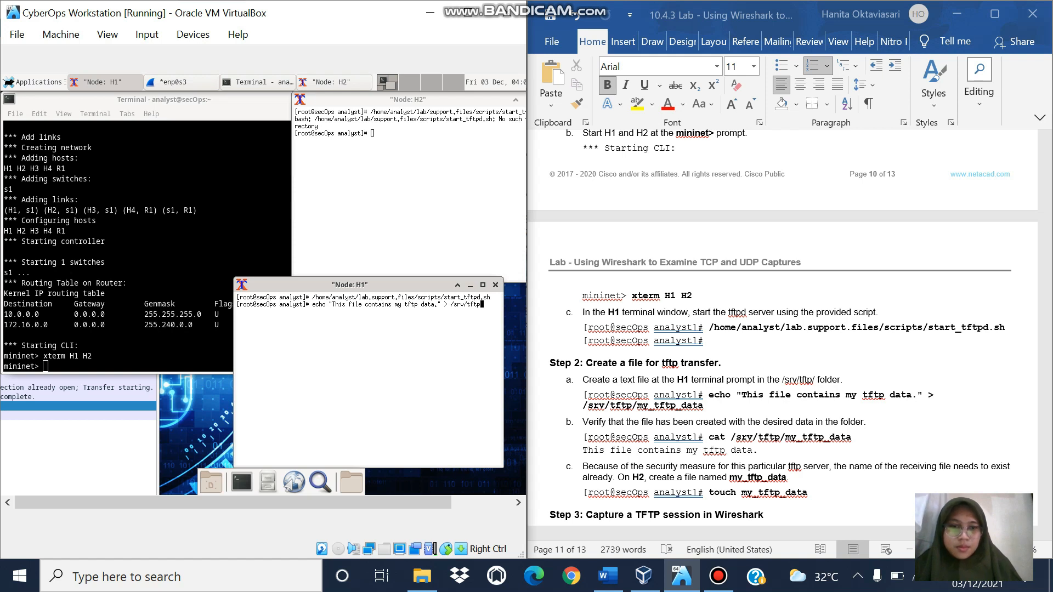
type("/my_tft")
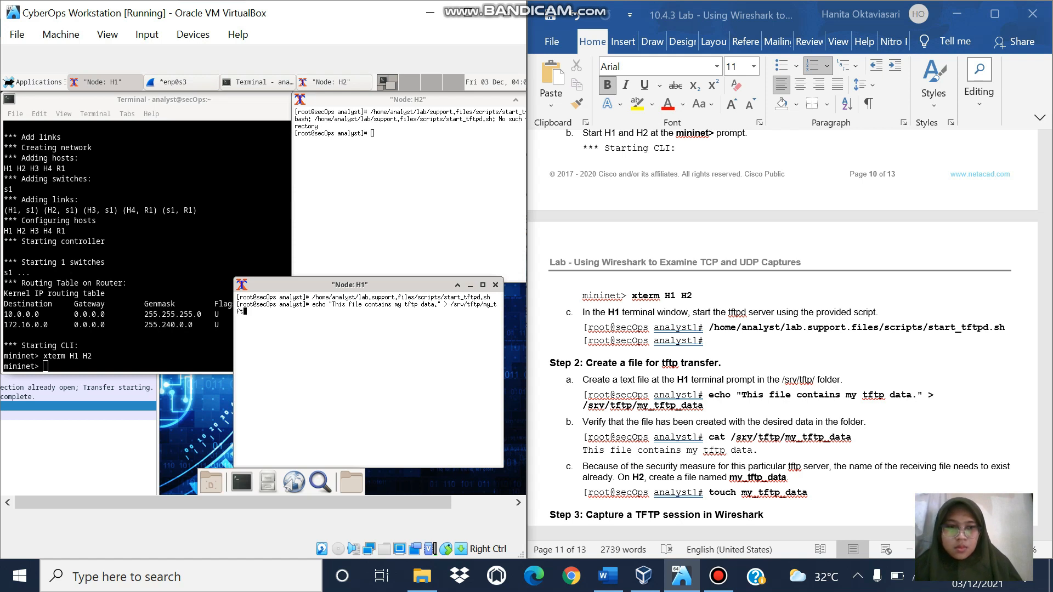
type("p")
type("_data")
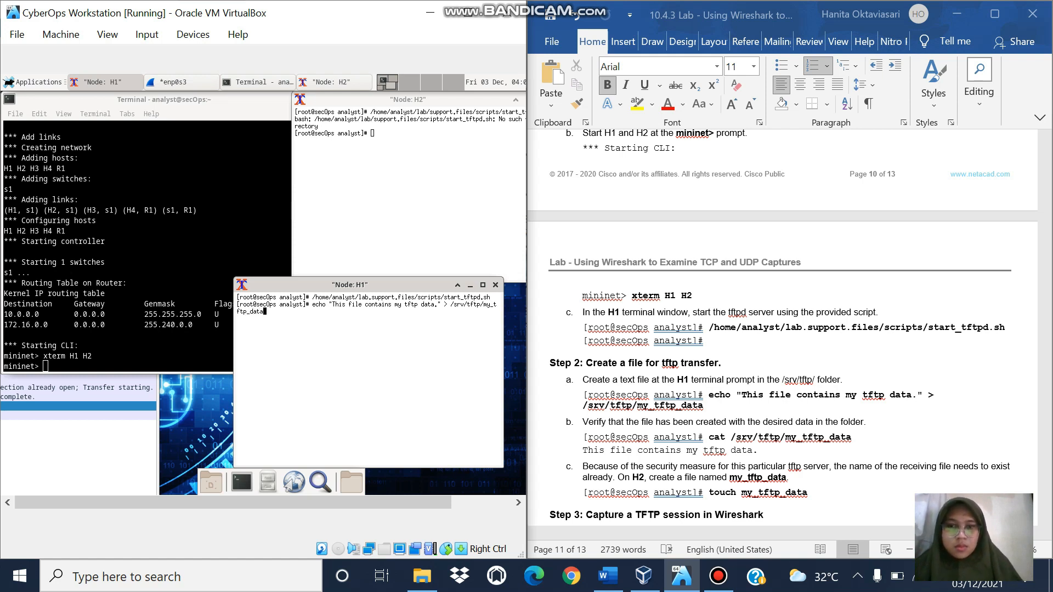
key("Return")
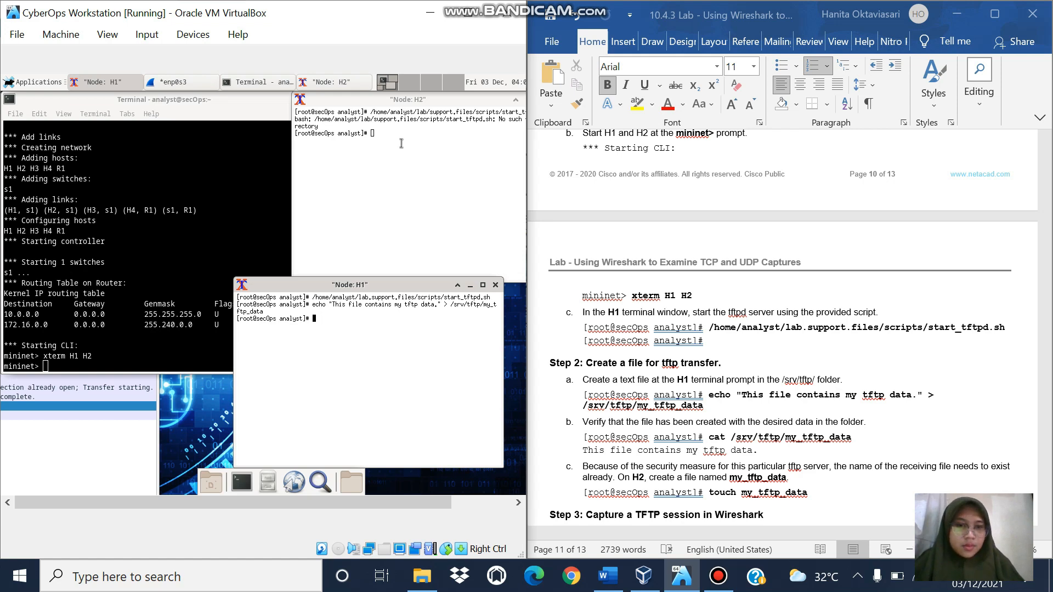
Check the contents of the new file in the Node: H1 terminal with cat /srv/tftp/my_tftp_data.
key("Return")
type("cat ")
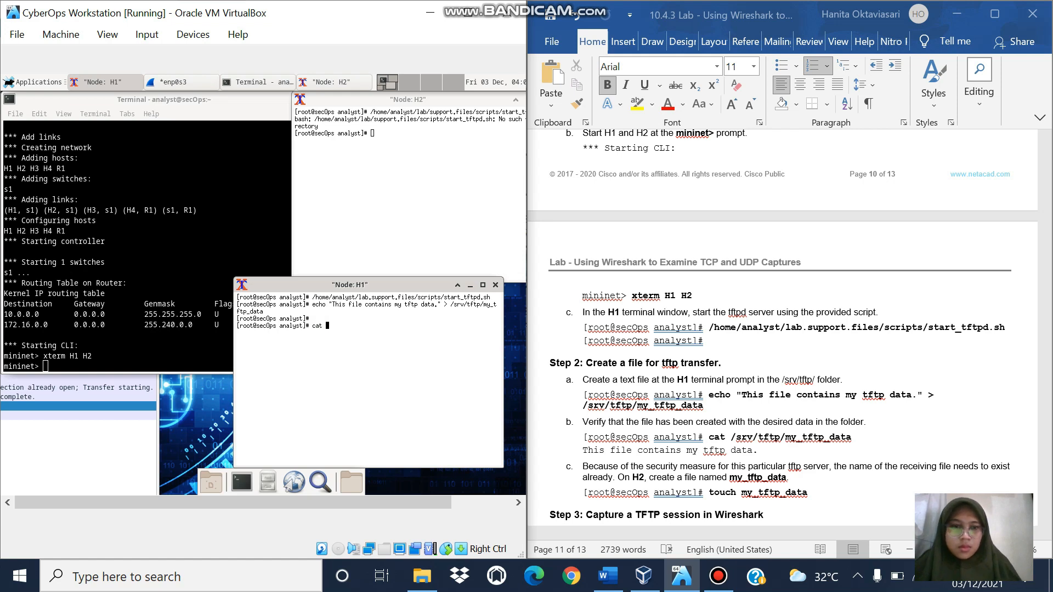
type("/s")
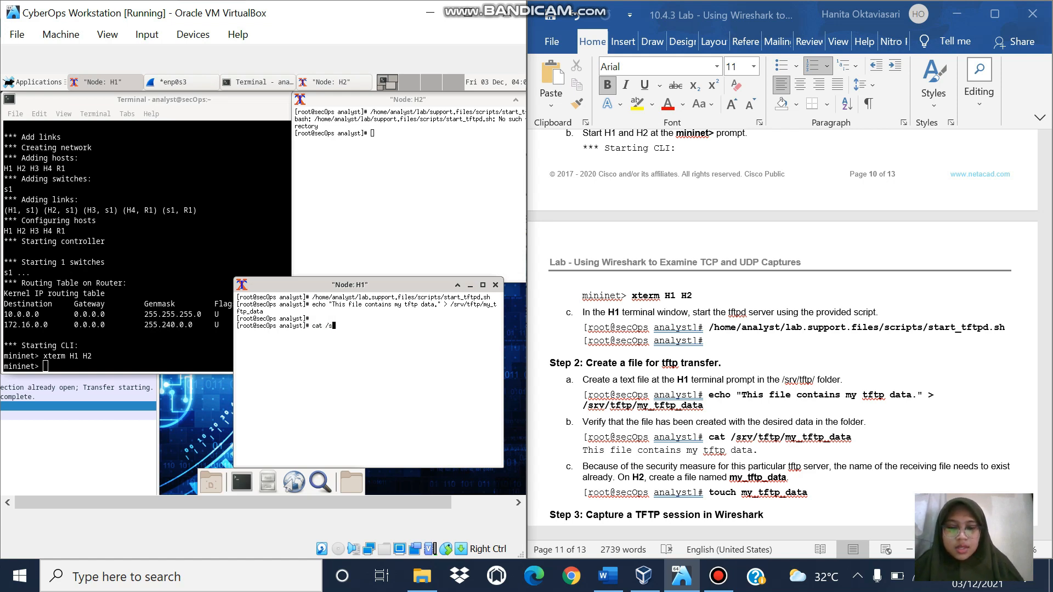
type("rv/tft")
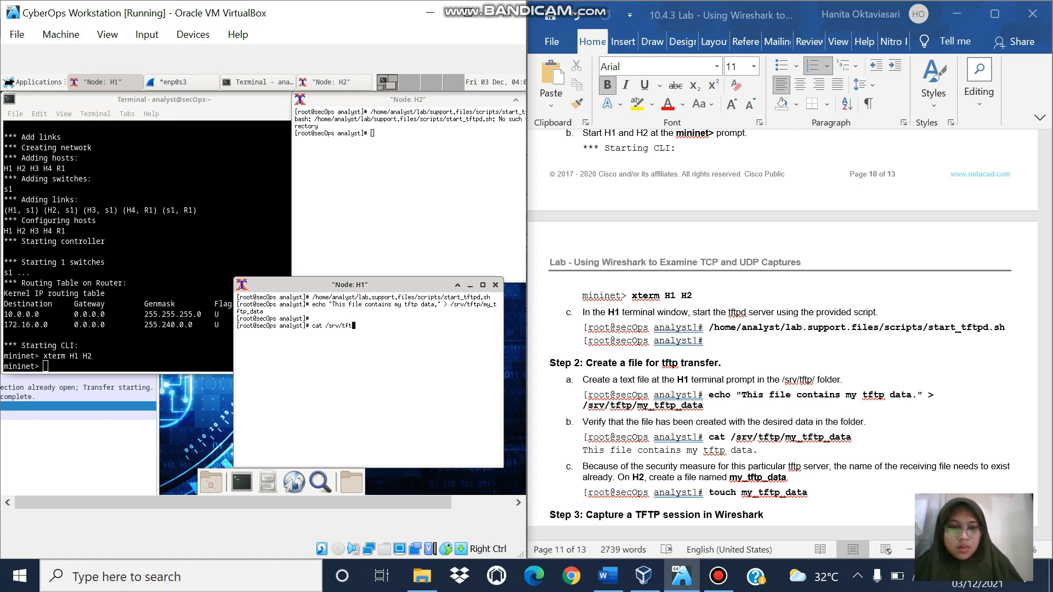
type("p/my")
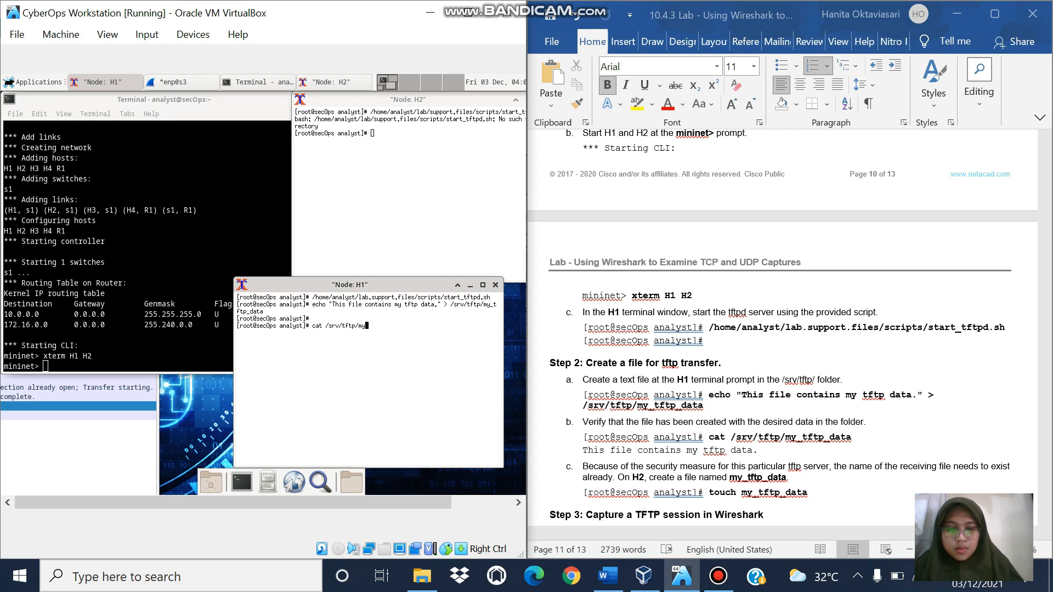
type("_")
key("BackSpace")
type("_tftp")
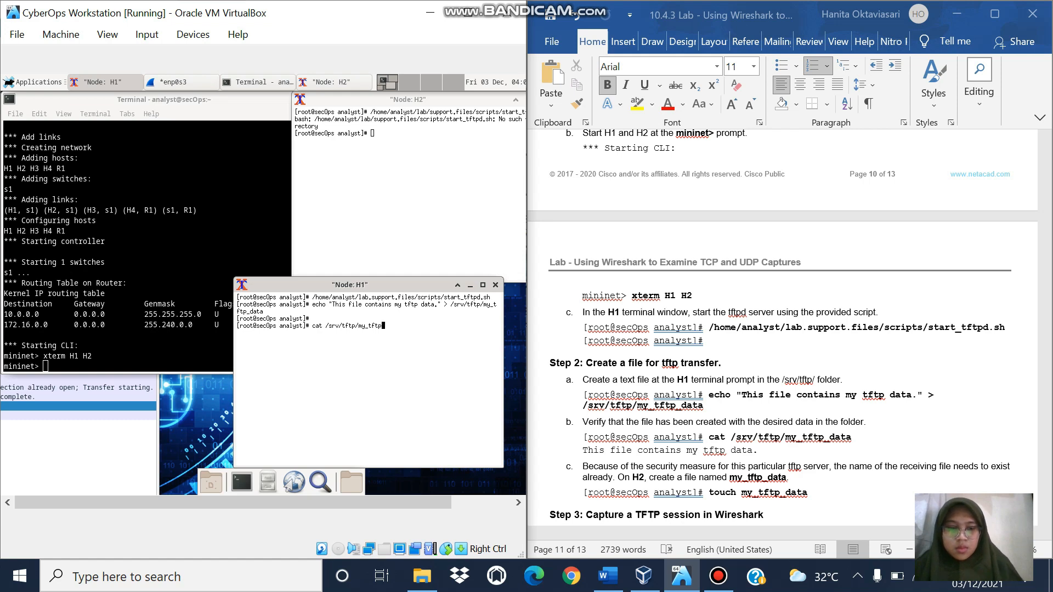
type("_data")
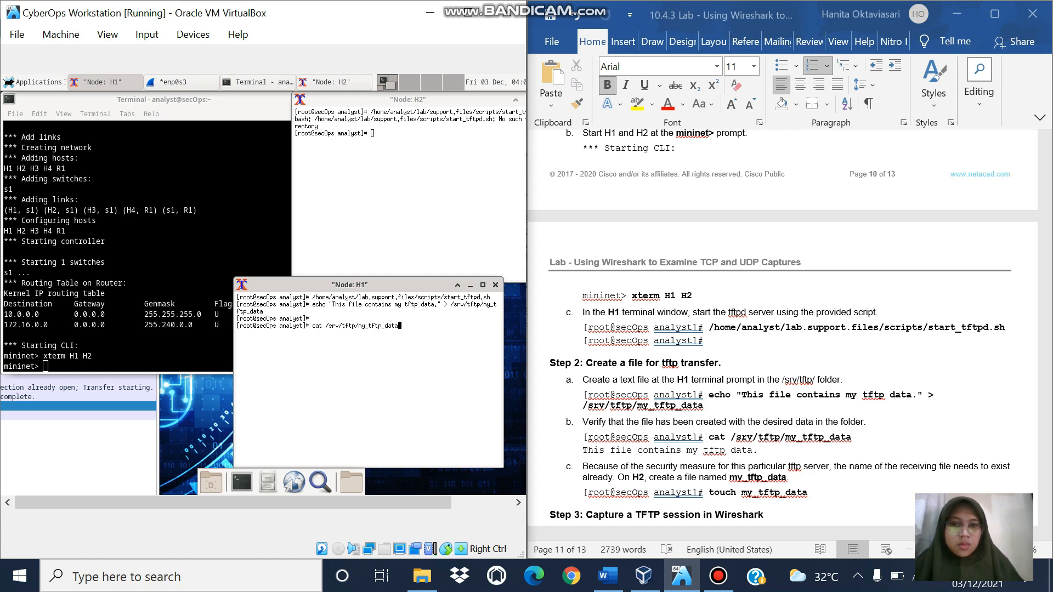
key("Return")
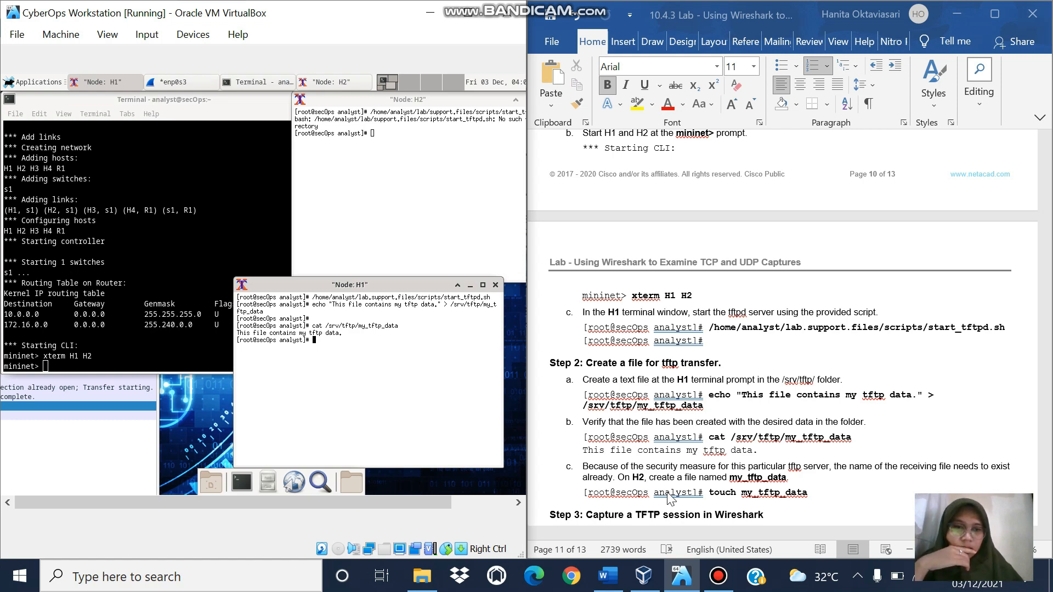
Following Step 2c of the lab document, create an empty my_tftp_data file in the Node: H2 terminal with touch my_tftp_data.
left_click(635, 514)
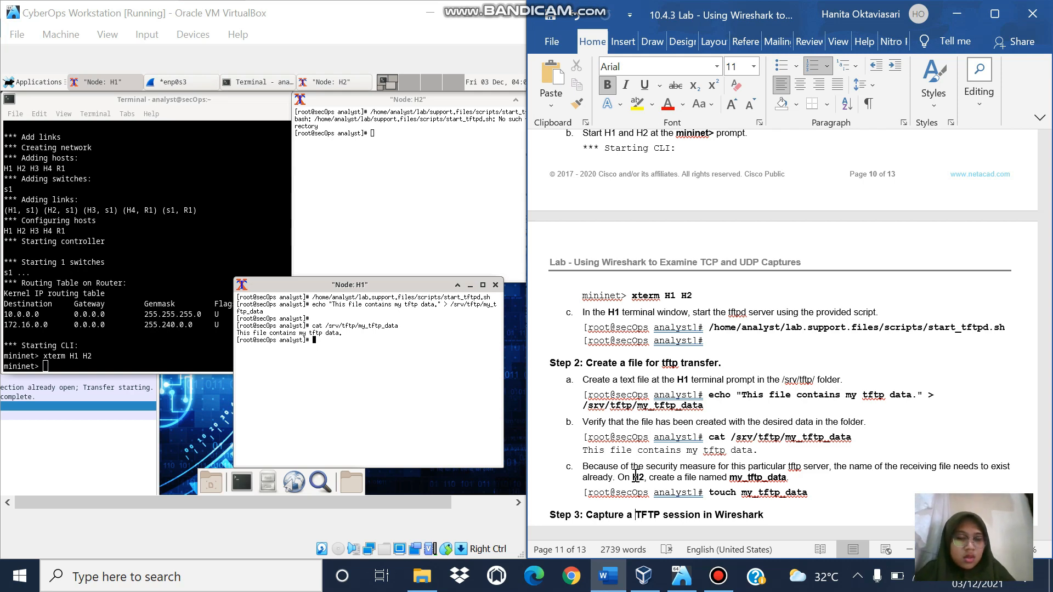
left_click(419, 127)
type("touch my_tf")
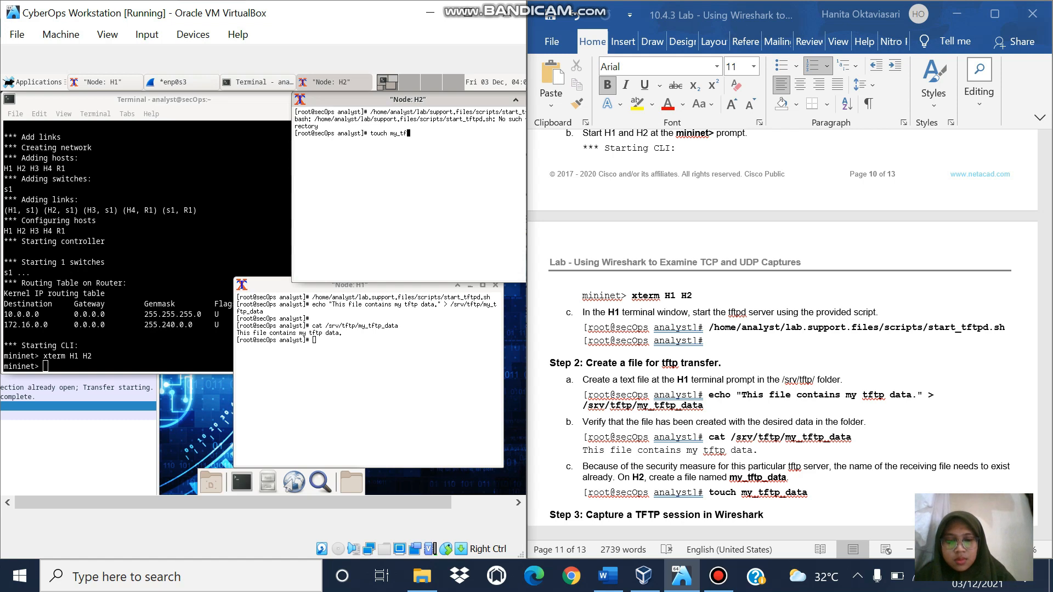
type("tp_data")
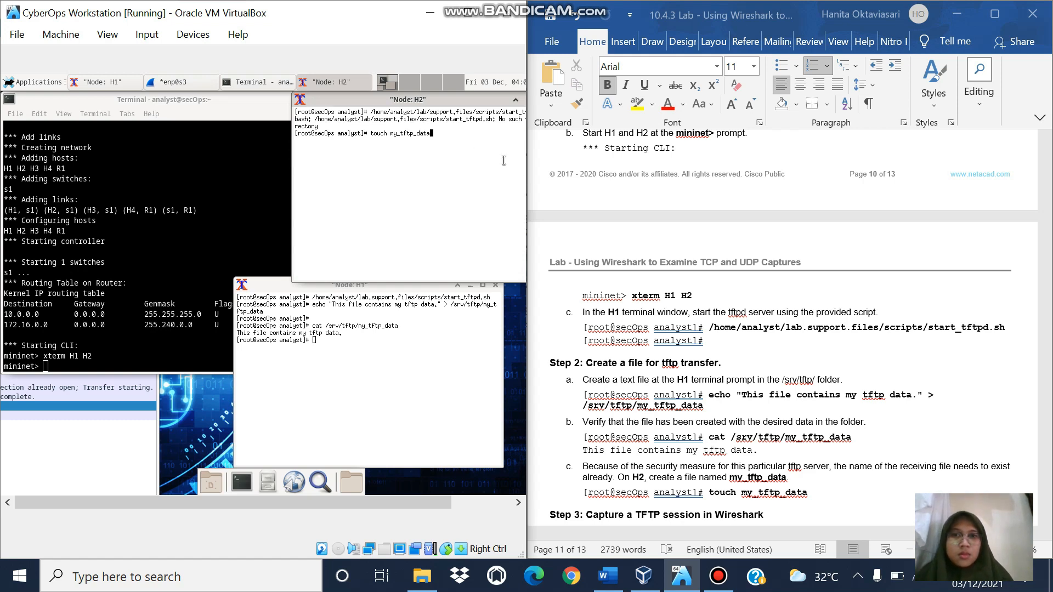
key("Return")
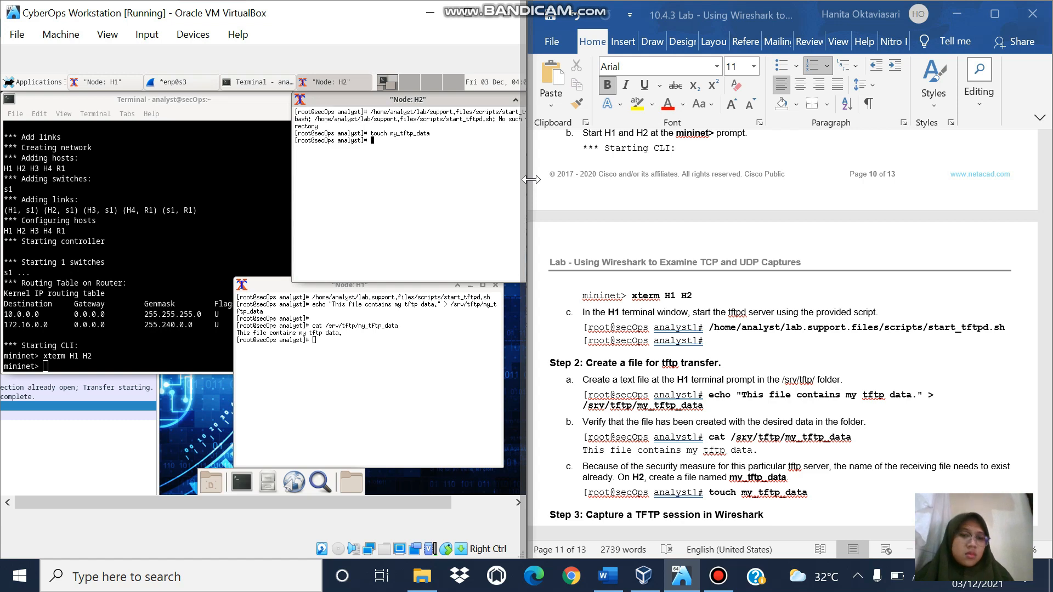
Following Step 3a of the lab document, launch Wireshark in the background from the Node: H1 terminal with wireshark &.
left_click(777, 488)
scroll(776, 484, "down", 1)
scroll(775, 484, "down", 5)
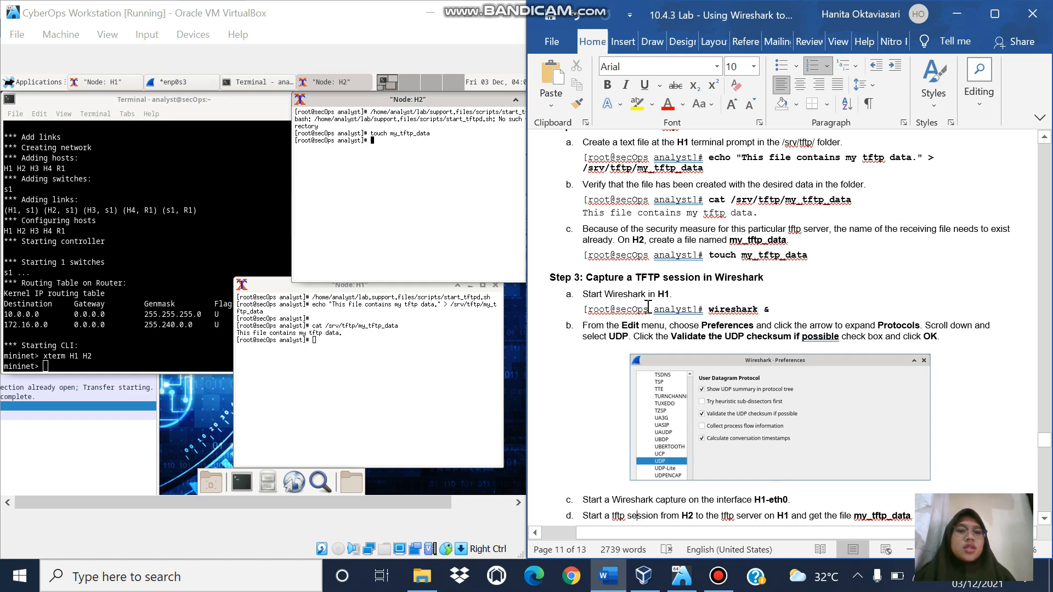
left_click(367, 344)
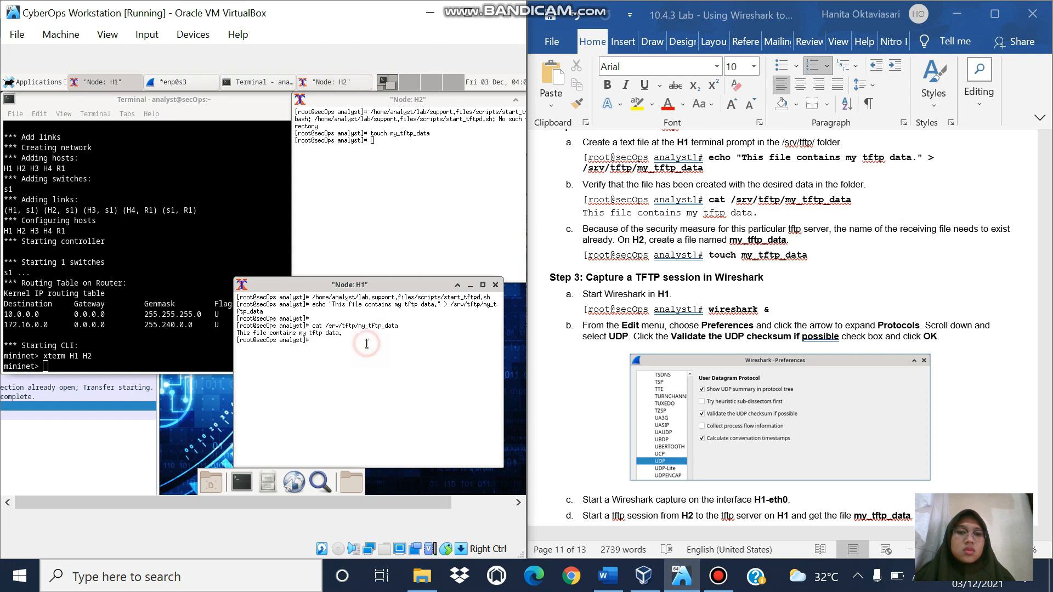
type("wi")
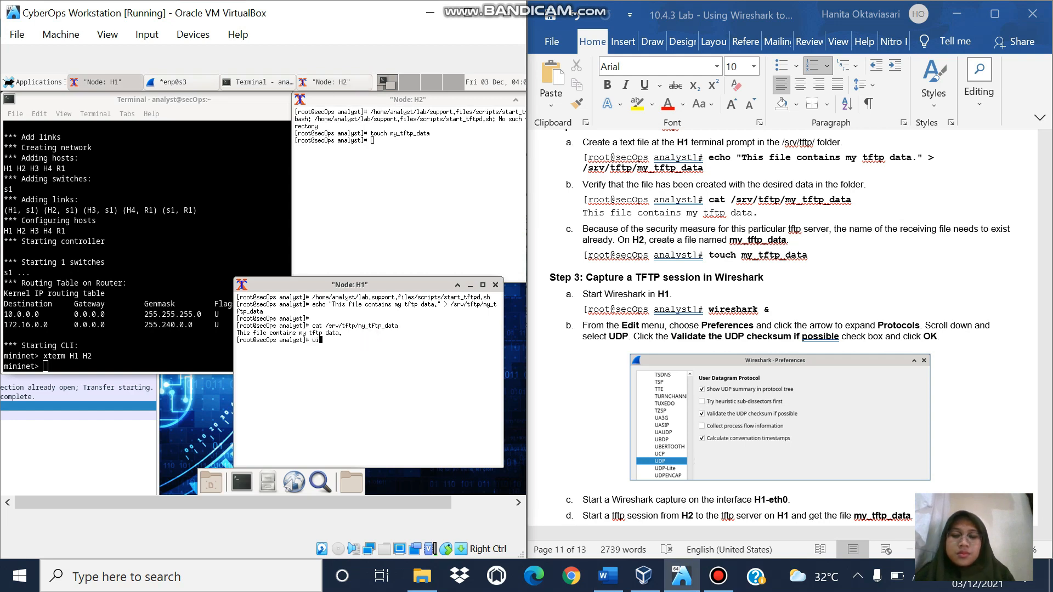
type("reshark ")
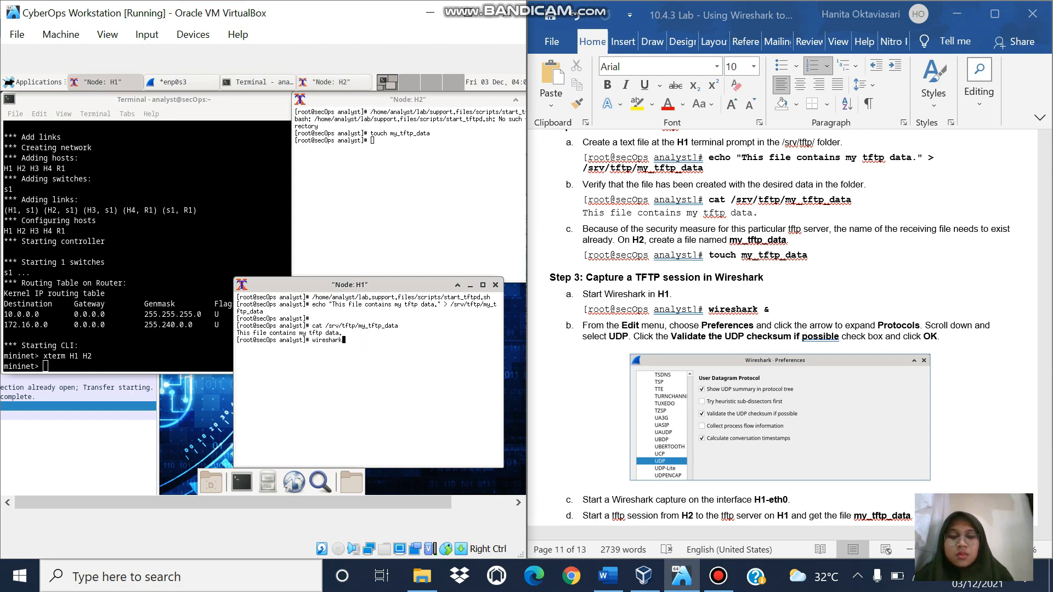
type("&")
key("Return")
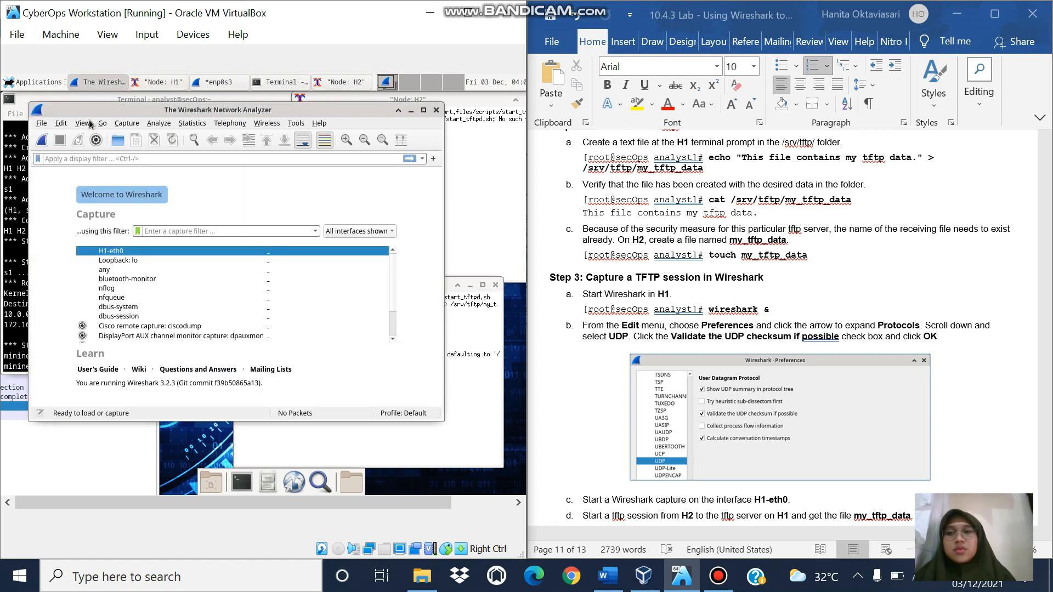
In Wireshark's UDP protocol preferences, make sure "Validate the UDP checksum if possible" is enabled and accept the settings.
left_click(61, 124)
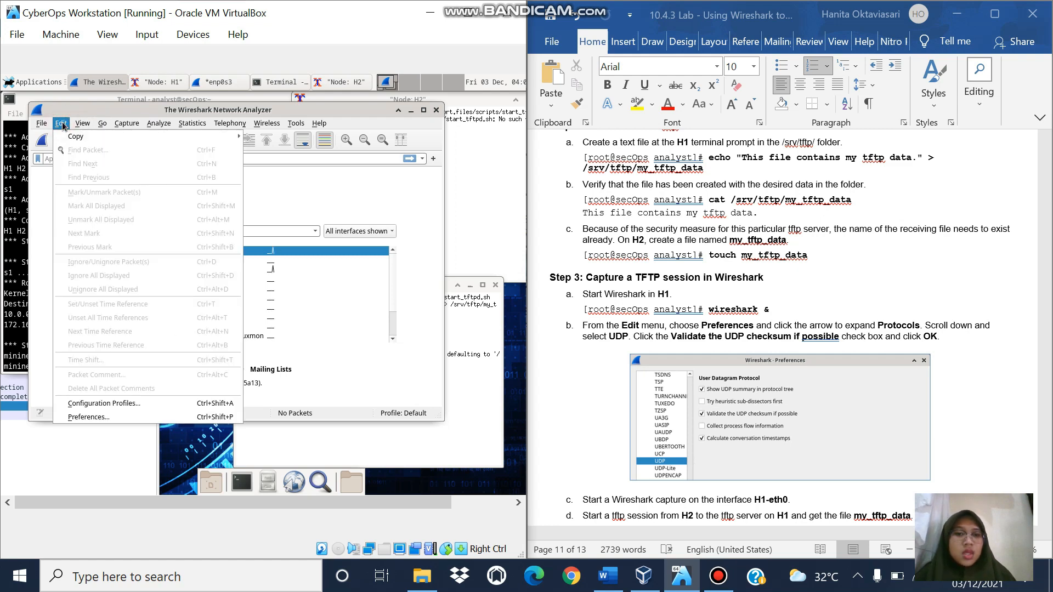
left_click(117, 418)
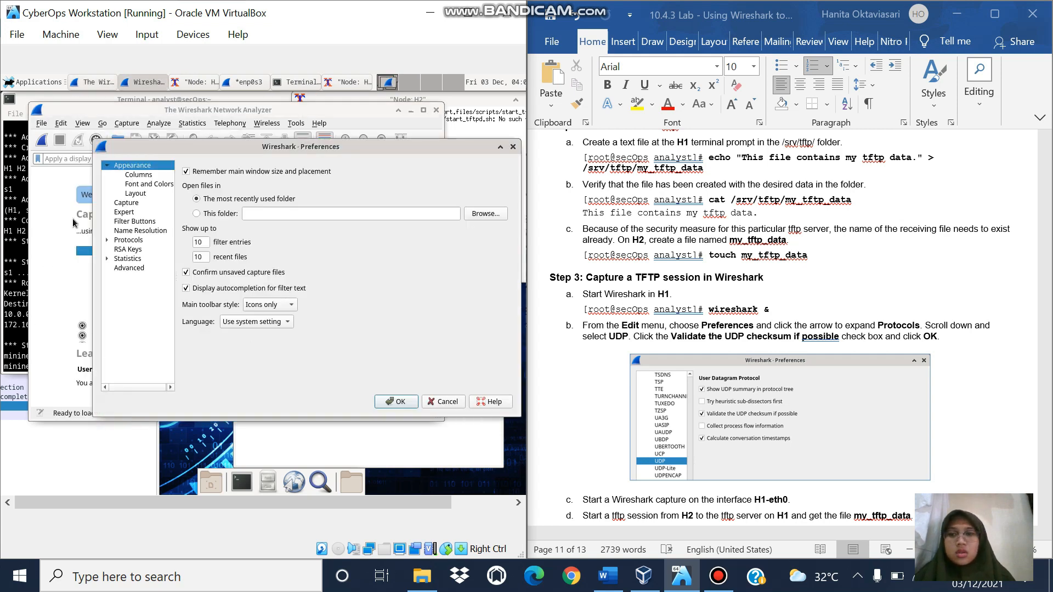
left_click(107, 241)
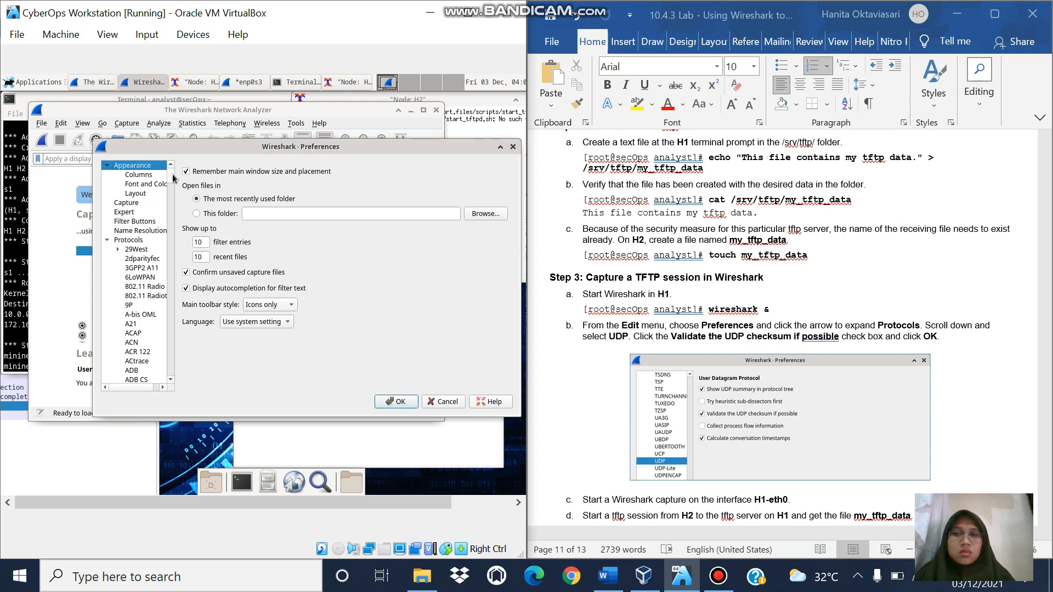
left_click_drag(174, 178, 173, 356)
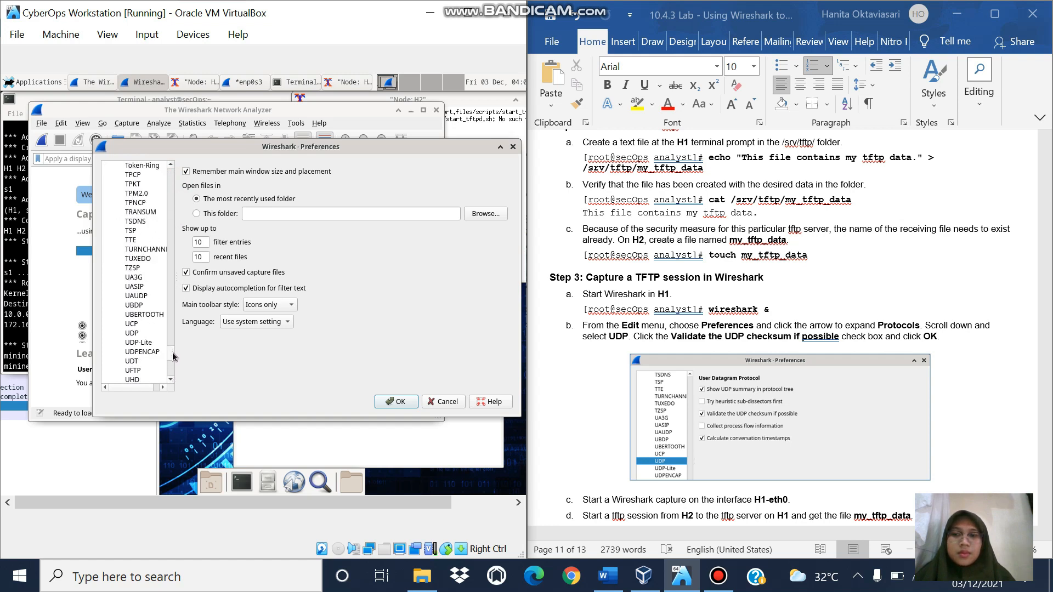
left_click(133, 333)
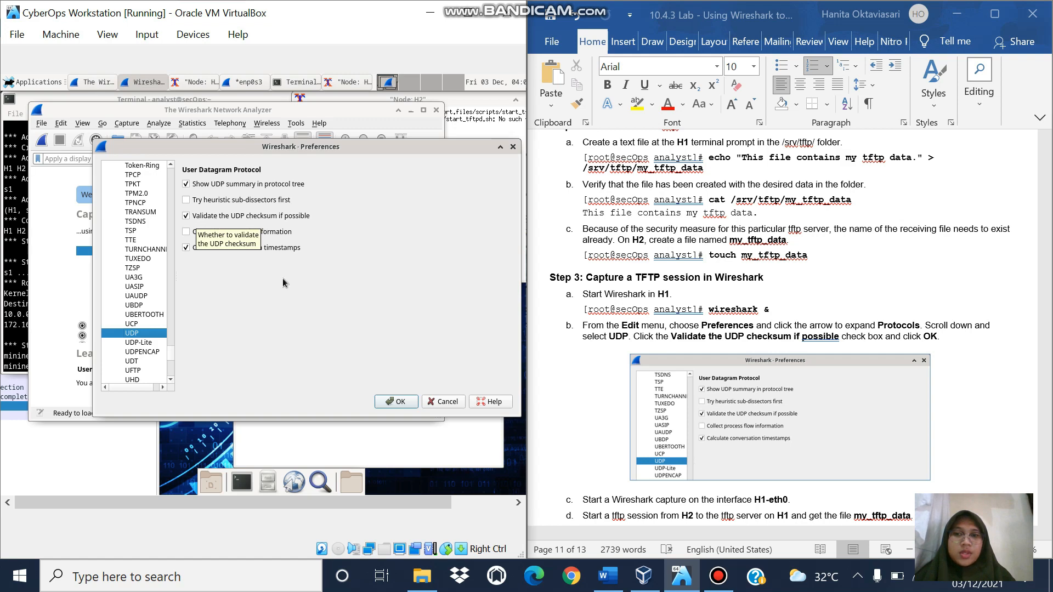
left_click(399, 402)
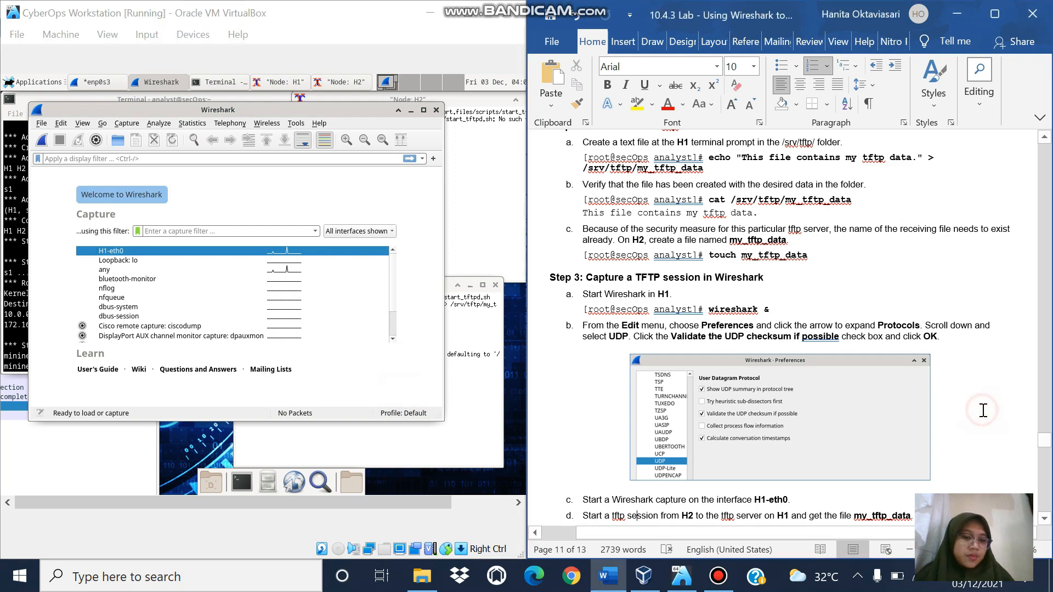
Launch a second Wireshark window from the CyberOPS applications and apply the display filter tftp in it.
scroll(984, 414, "down", 3)
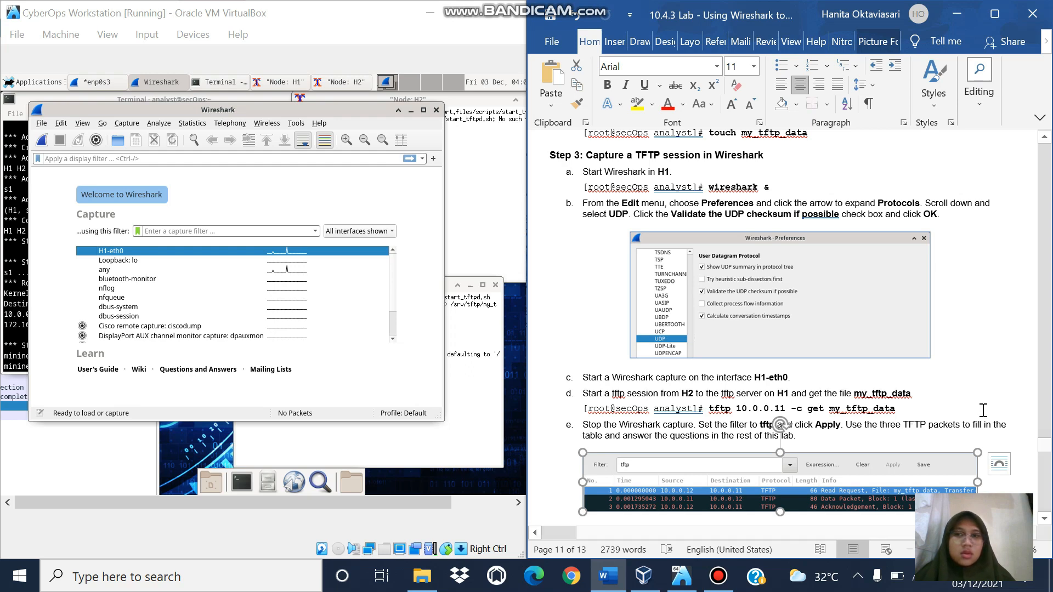
key("Down")
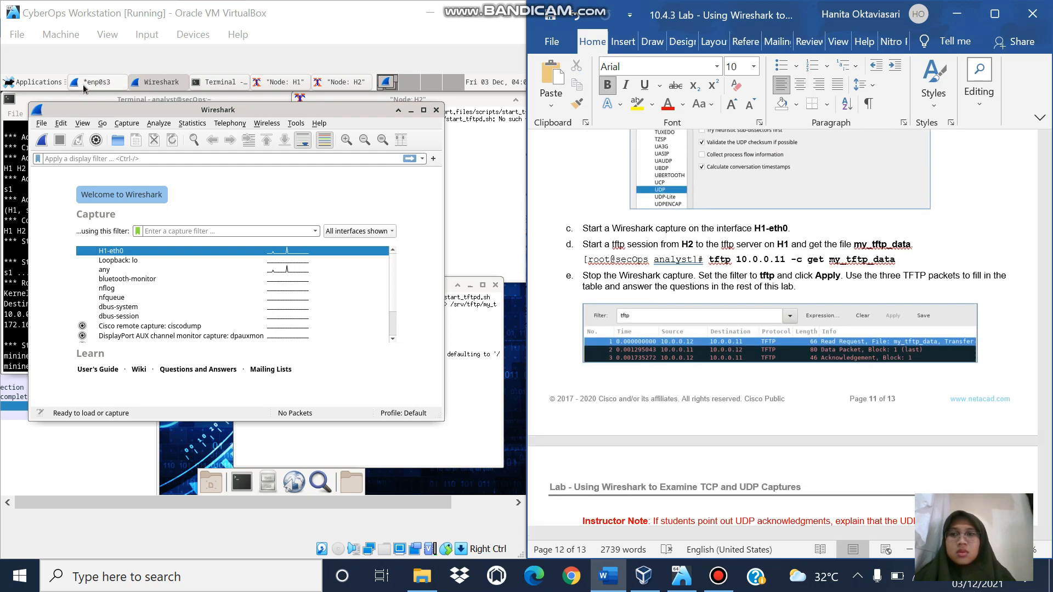
left_click(45, 82)
mouse_move(39, 184)
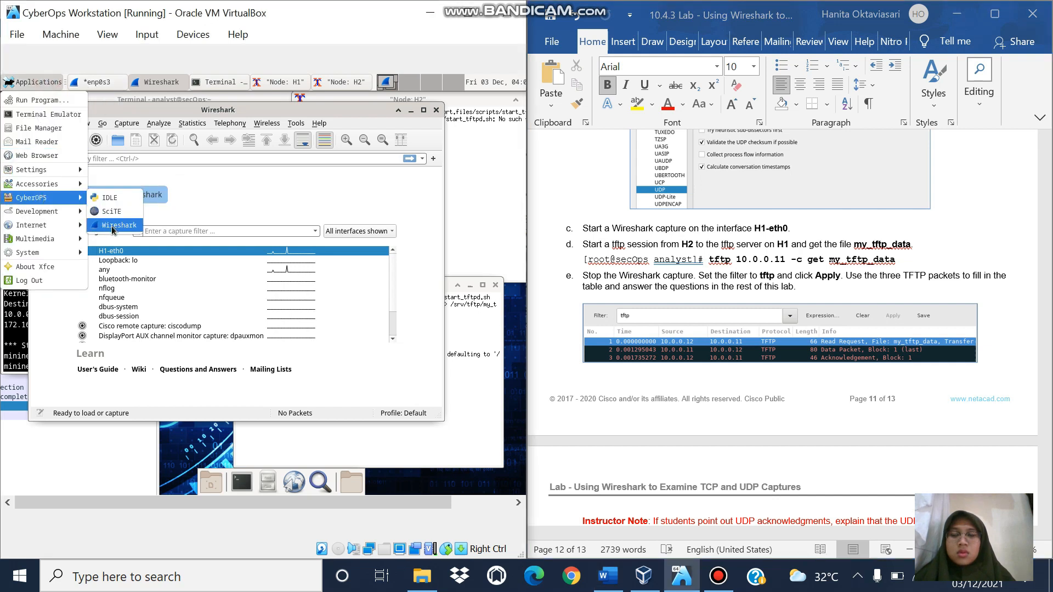
left_click(114, 226)
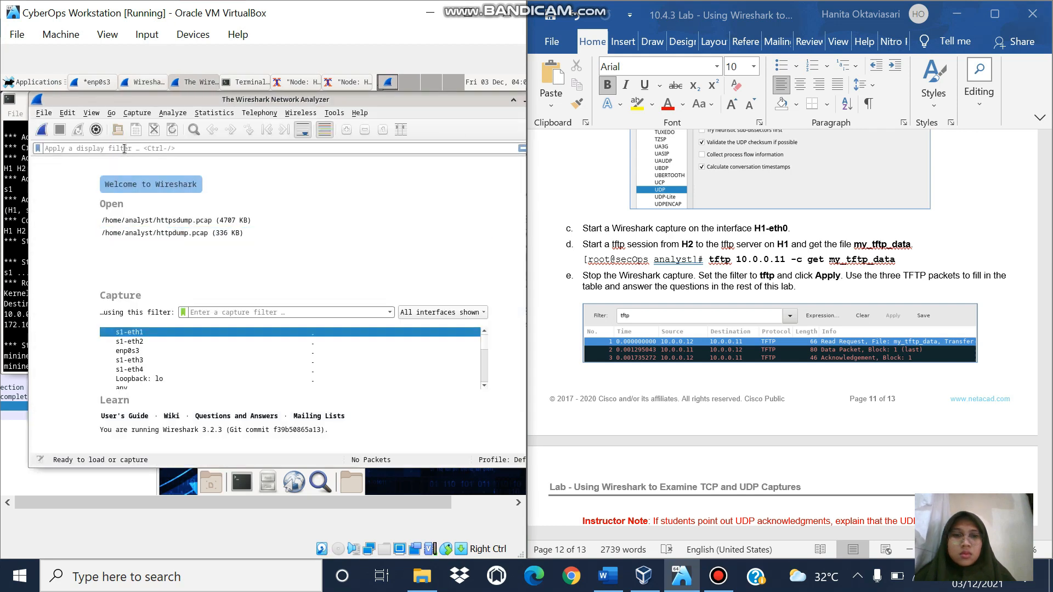
left_click(125, 149)
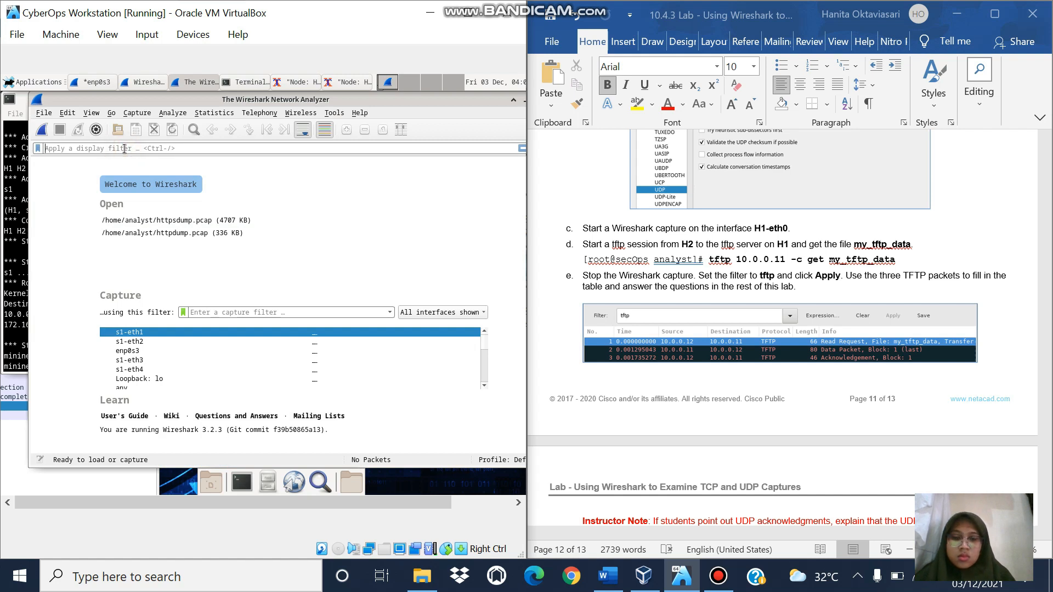
type("tftp")
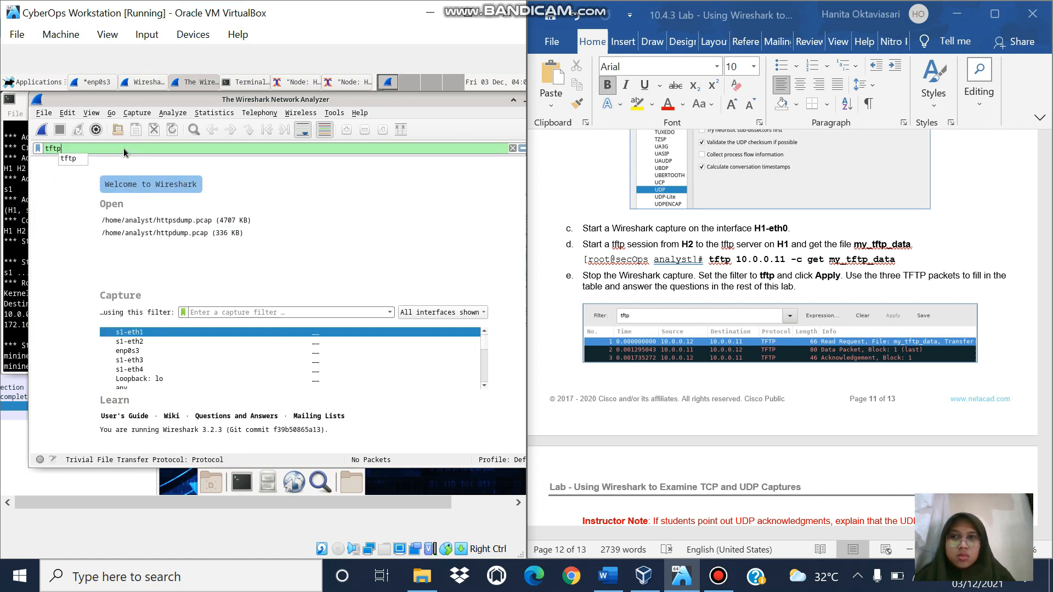
left_click(522, 148)
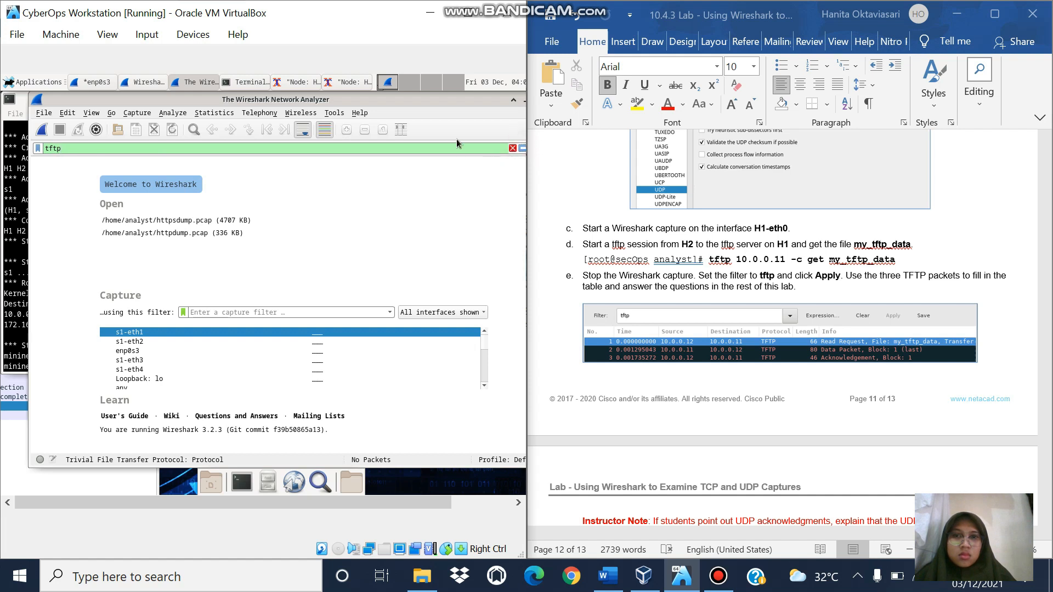
left_click_drag(433, 101, 391, 101)
left_click(487, 149)
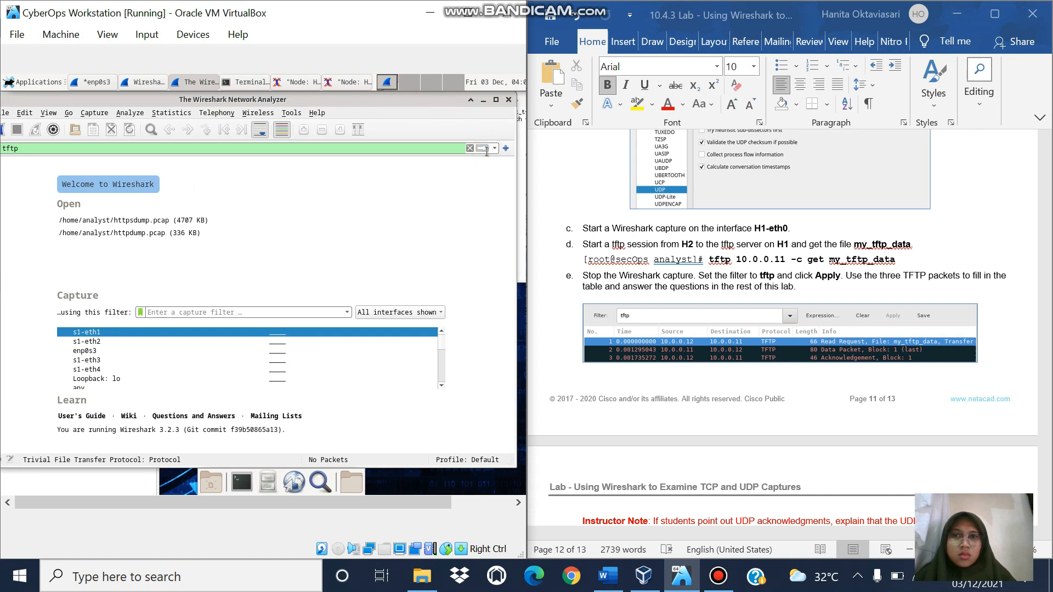
Close the old enp0s3 Wireshark capture window and quit it without saving the captured packets.
left_click(141, 81)
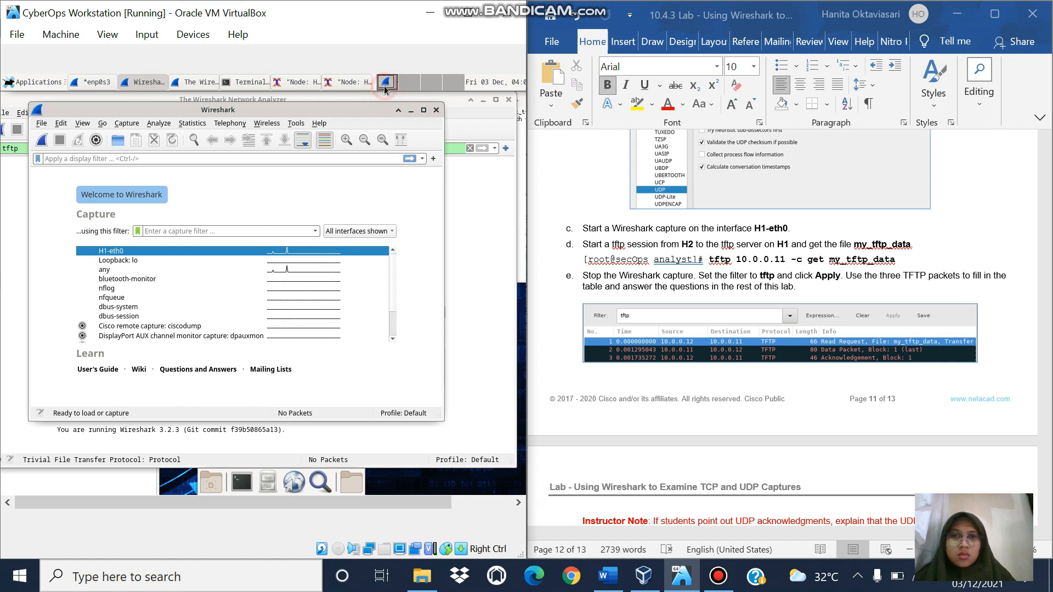
right_click(104, 85)
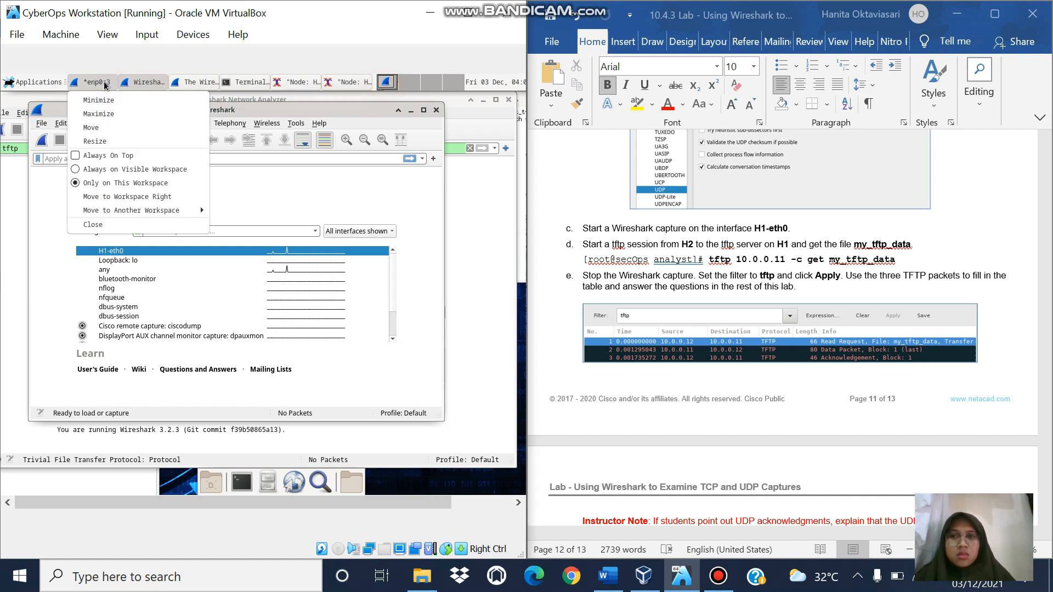
left_click(147, 224)
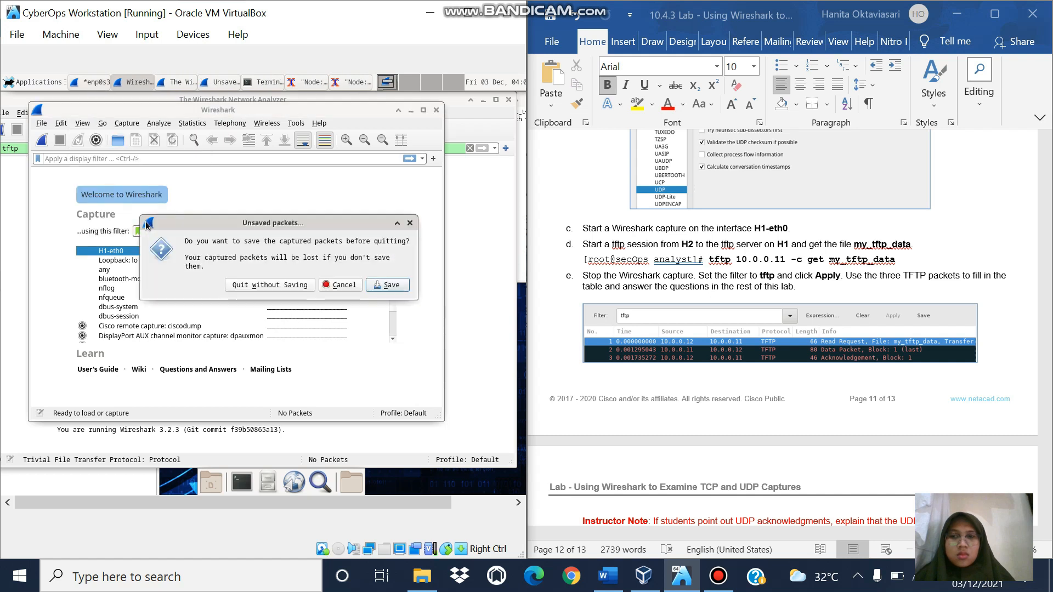
left_click(275, 286)
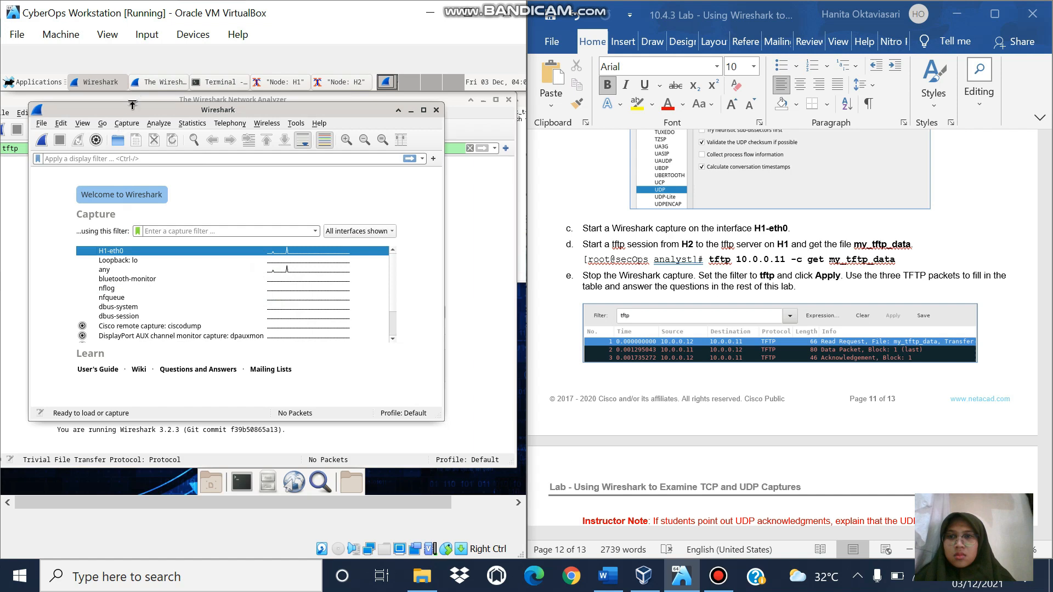
Look through the capture interface list of the second Wireshark window for H1-eth0, and return to the window launched from H1.
left_click(157, 81)
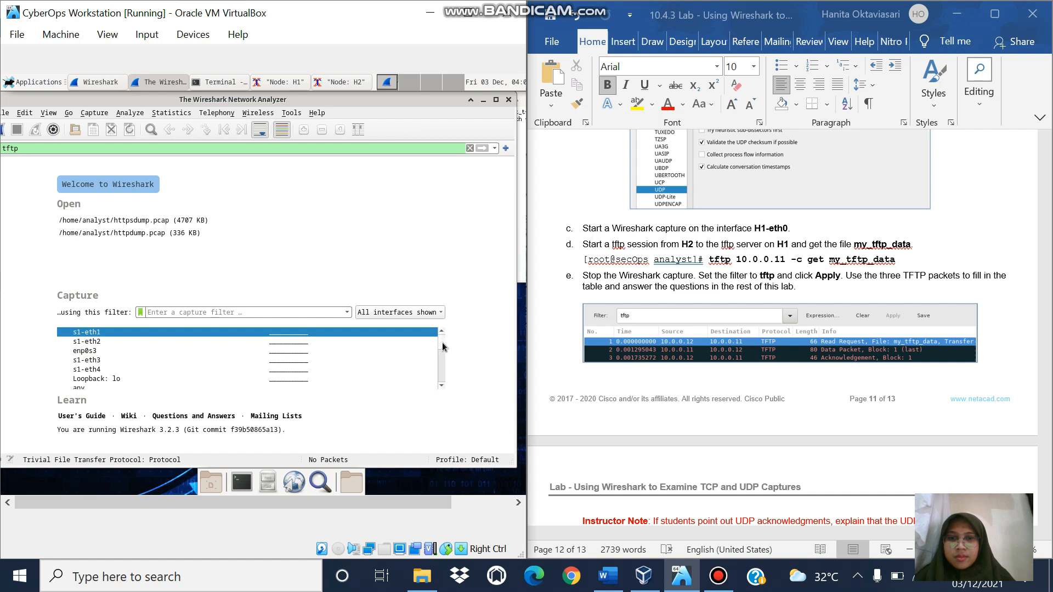
scroll(442, 341, "down", 3)
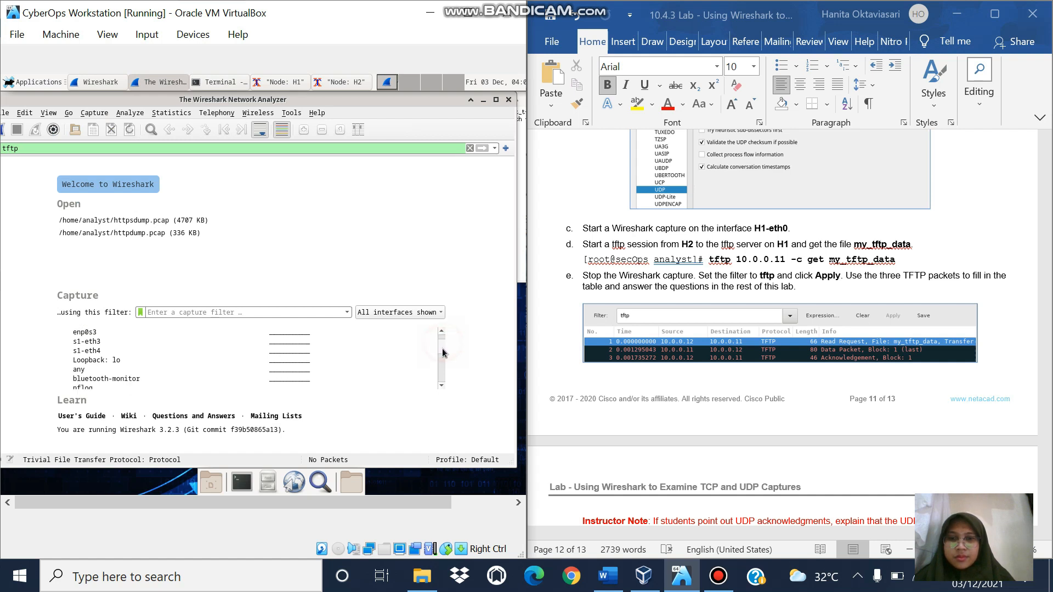
scroll(444, 362, "down", 5)
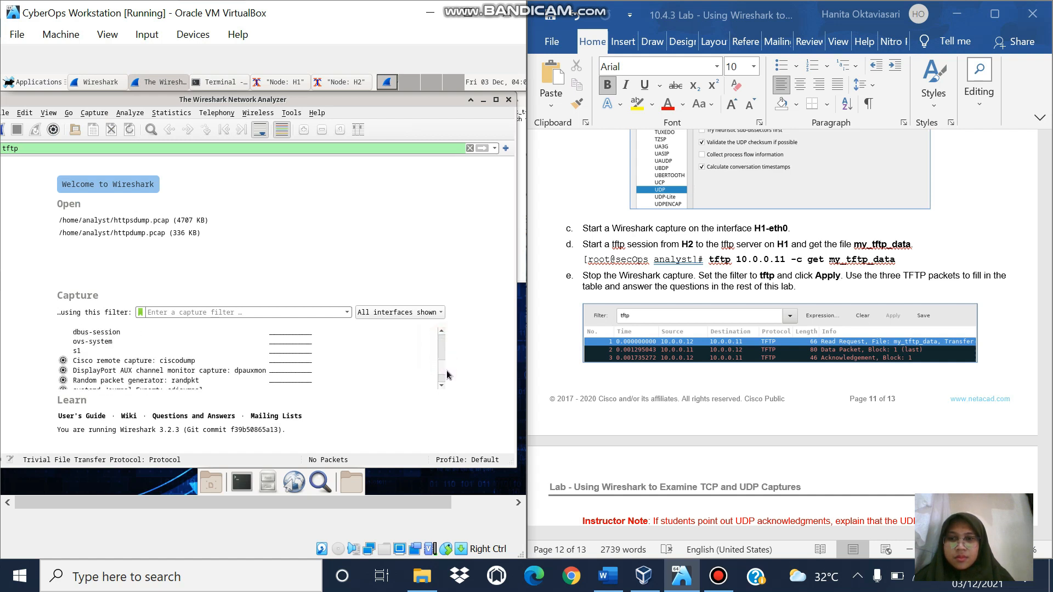
scroll(444, 367, "up", 3)
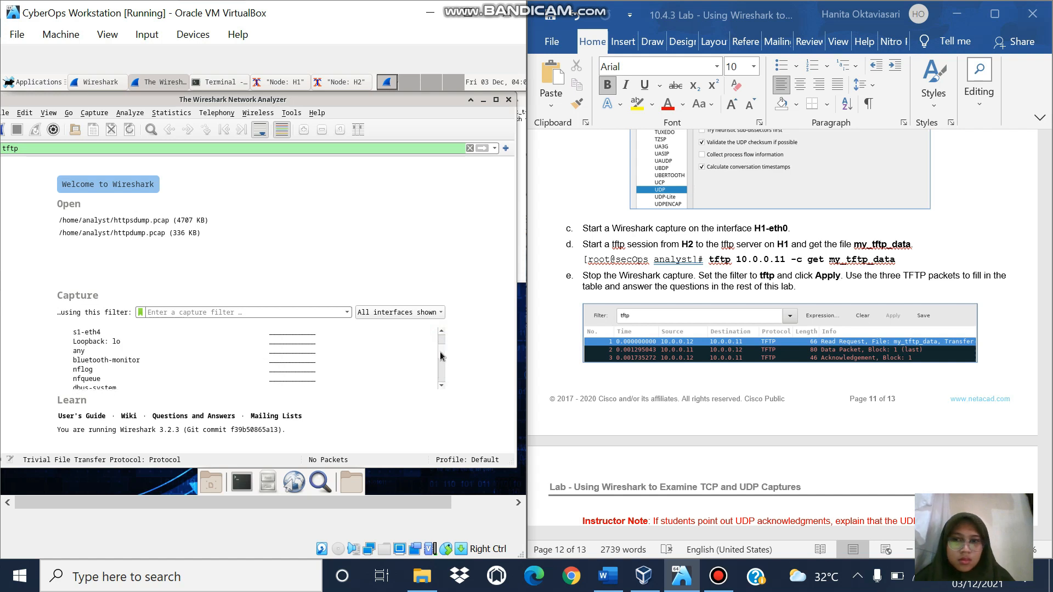
scroll(442, 351, "up", 2)
left_click(437, 333)
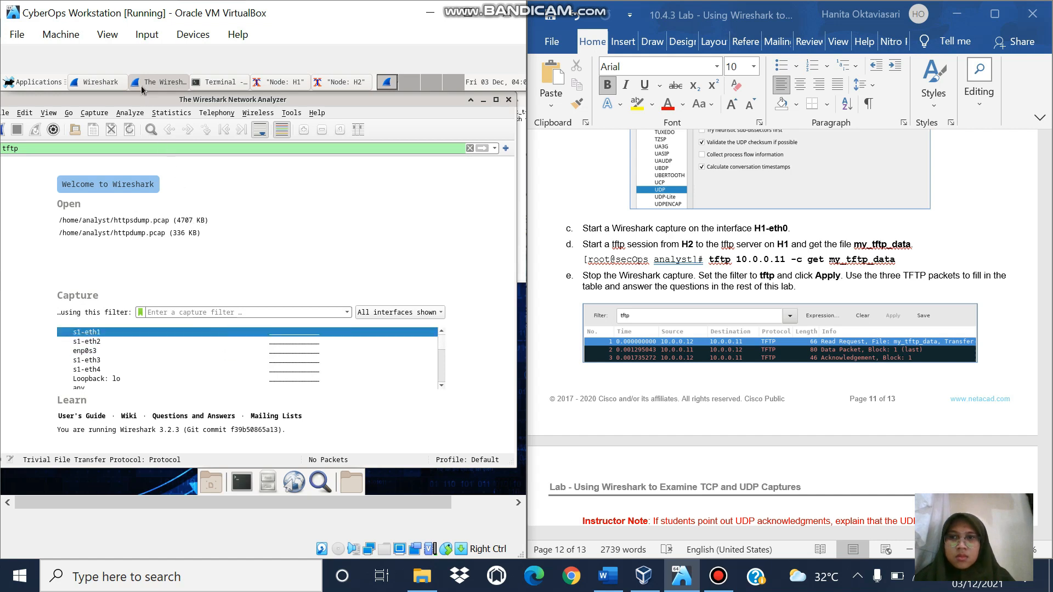
left_click(99, 81)
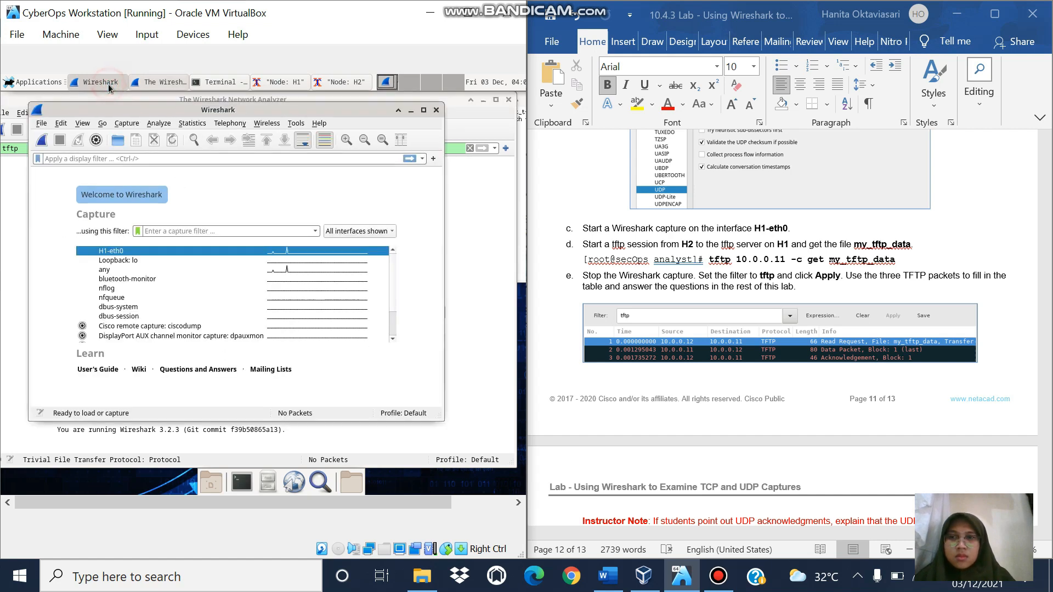
Start a capture on the H1-eth0 interface and apply the display filter tftp to it.
left_click(187, 234)
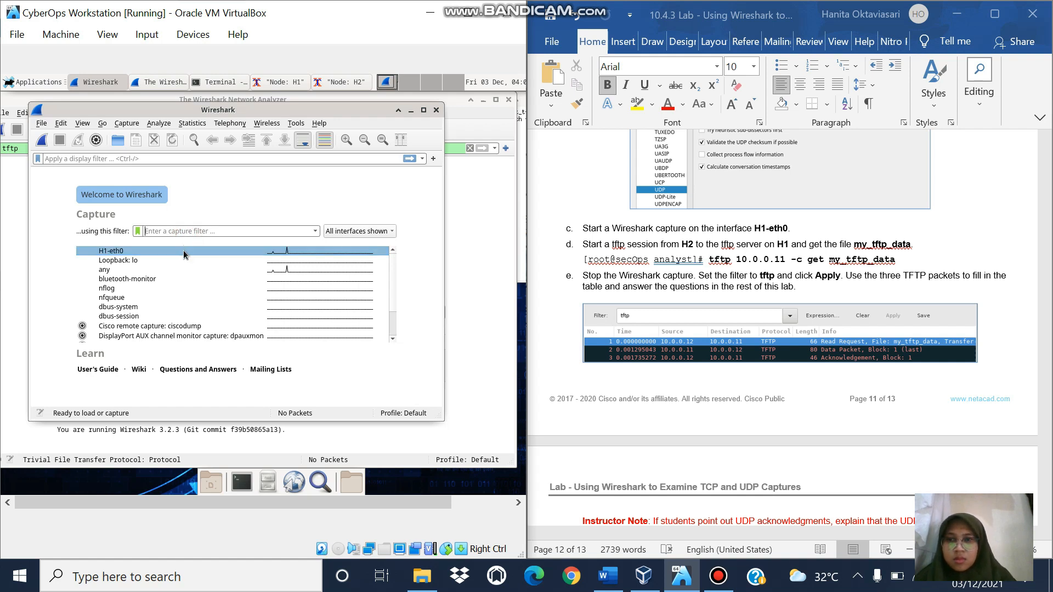
left_click(120, 252)
right_click(120, 253)
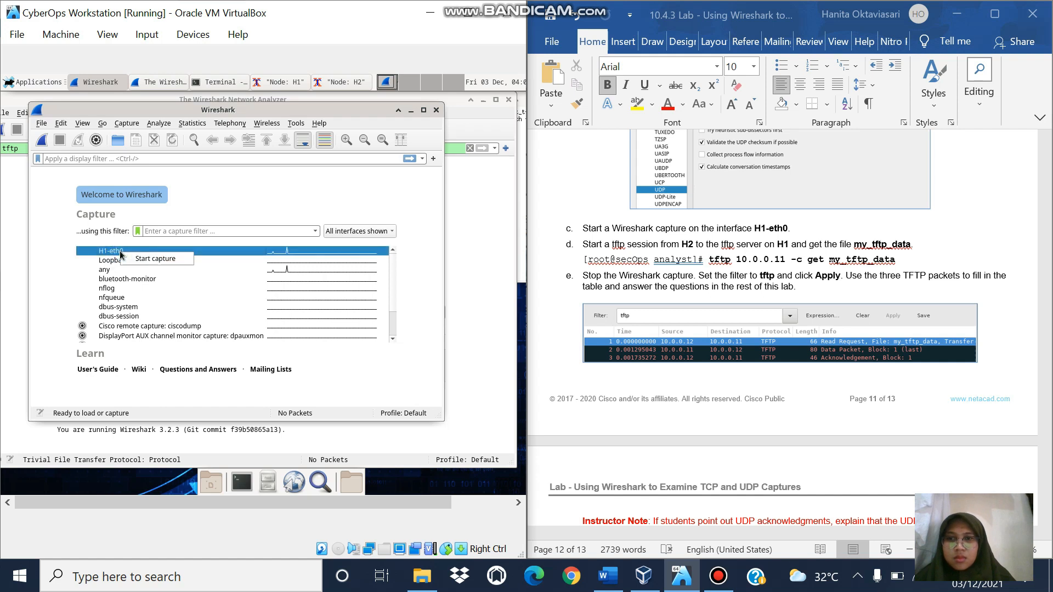
left_click(131, 259)
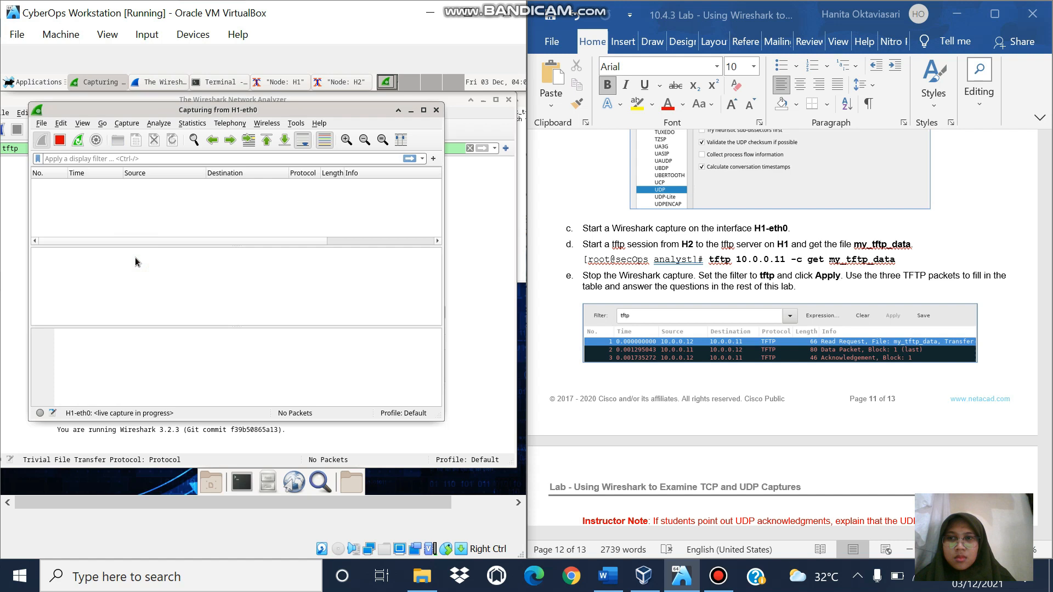
type("tftp")
left_click(410, 159)
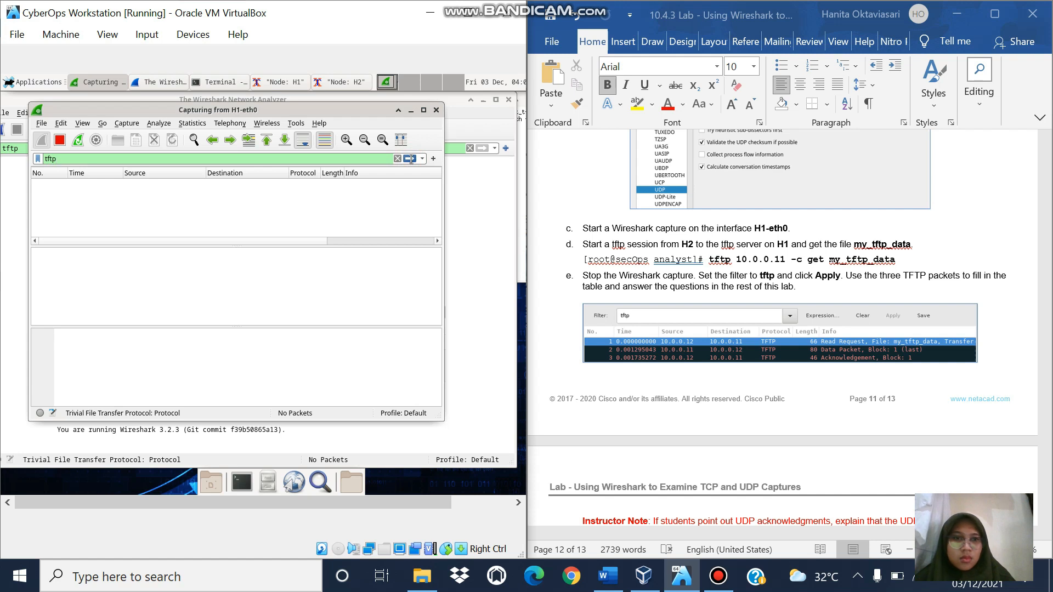
left_click(411, 159)
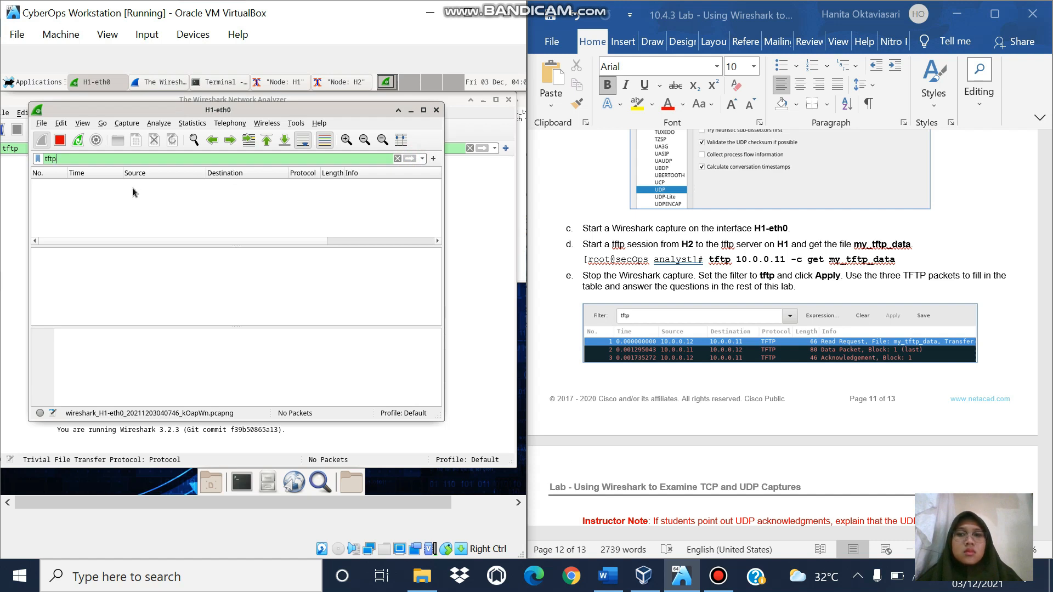
Stop the running H1-eth0 capture and return to the Wireshark start page.
left_click(38, 113)
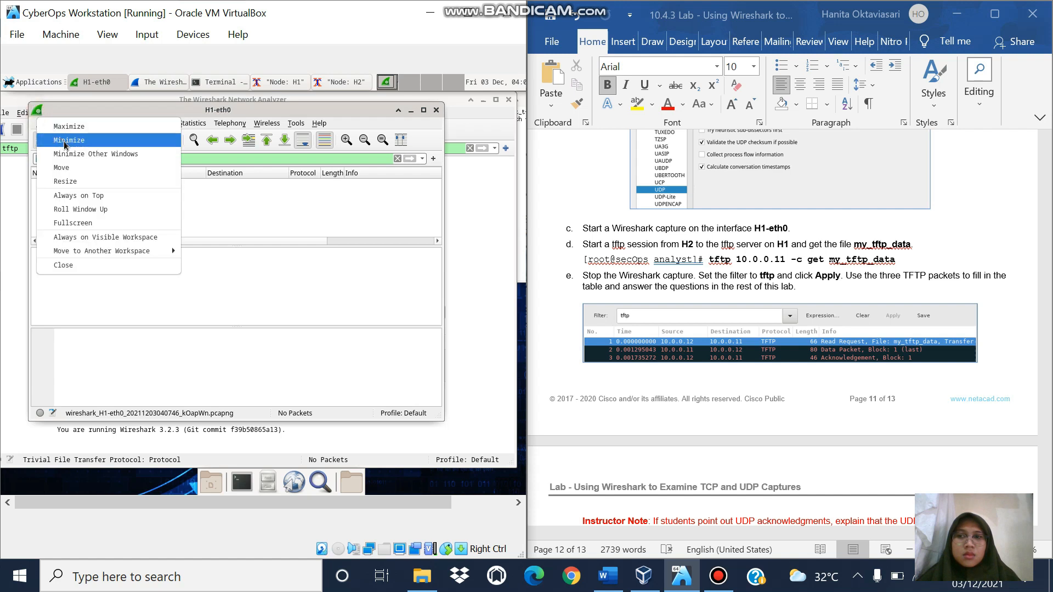
left_click(38, 114)
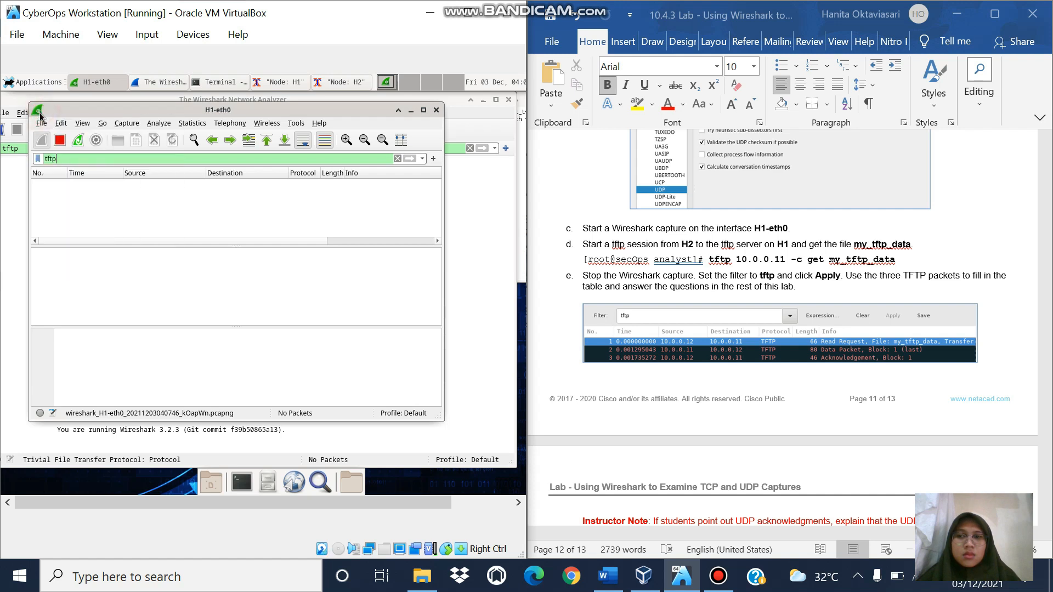
left_click(63, 143)
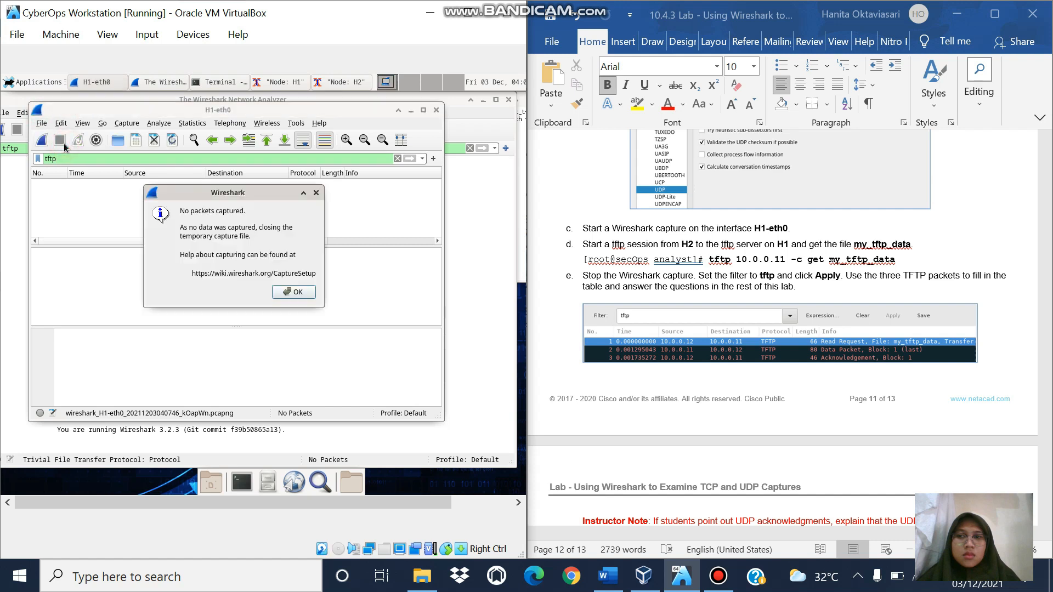
left_click(295, 293)
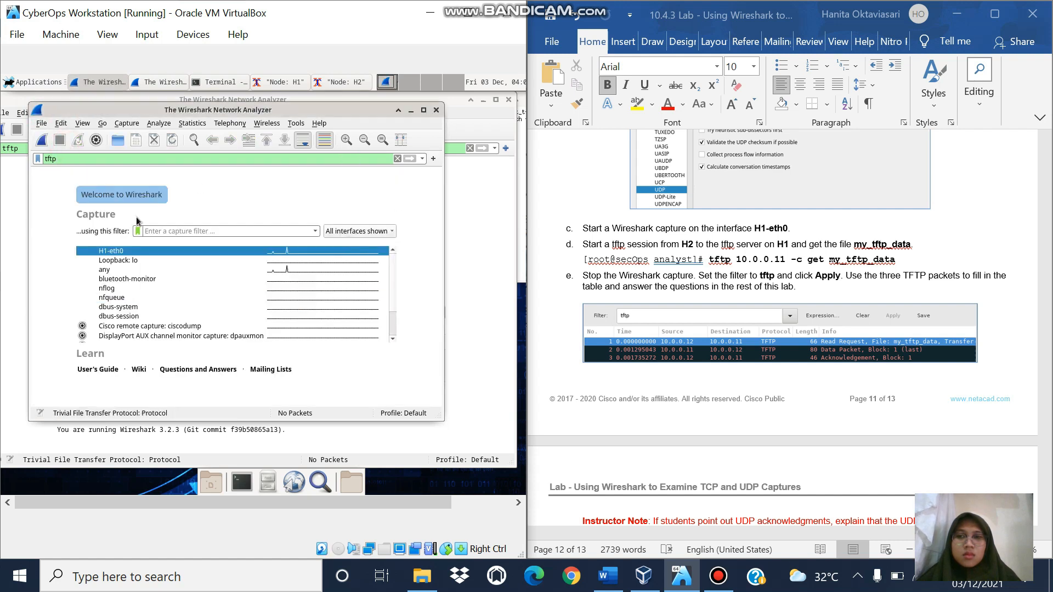
left_click(189, 231)
type("tftp")
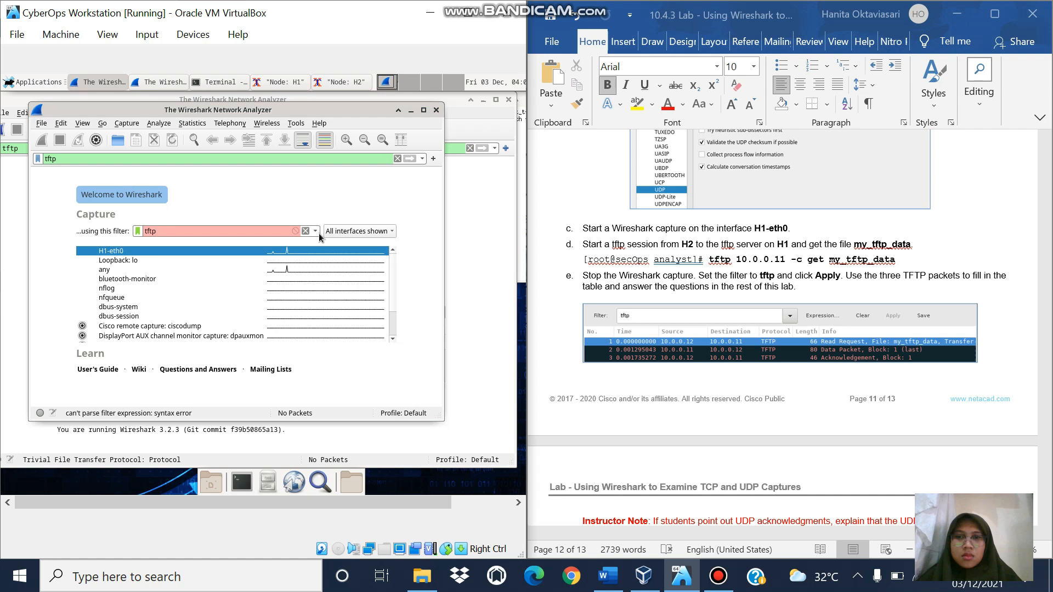
left_click(341, 234)
left_click(340, 232)
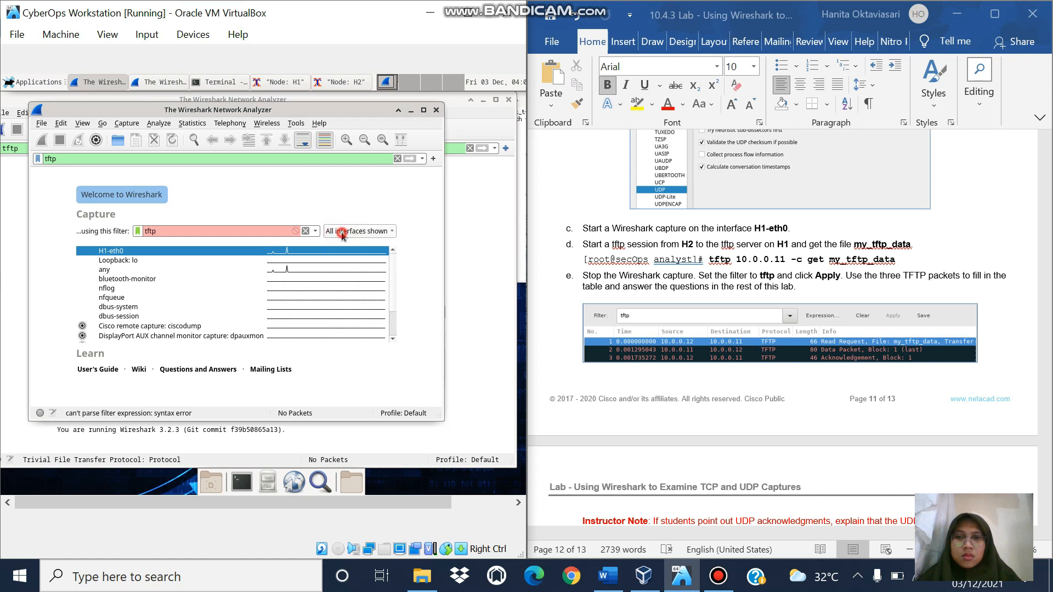
left_click(201, 227)
key("BackSpace")
key("BackSpace")
key("BackSpace")
key("BackSpace")
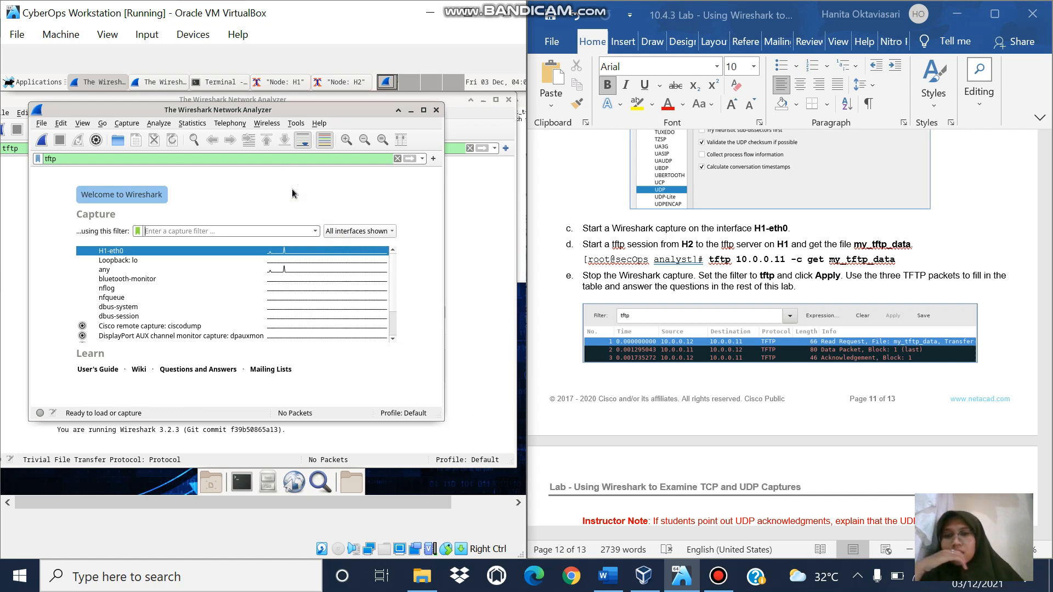
left_click(37, 159)
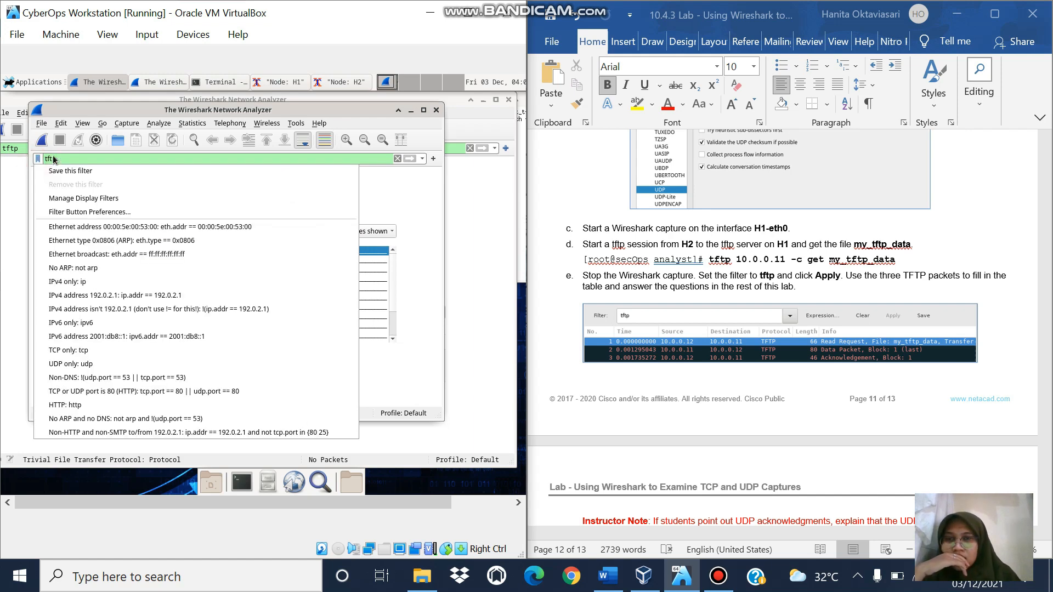
left_click(164, 157)
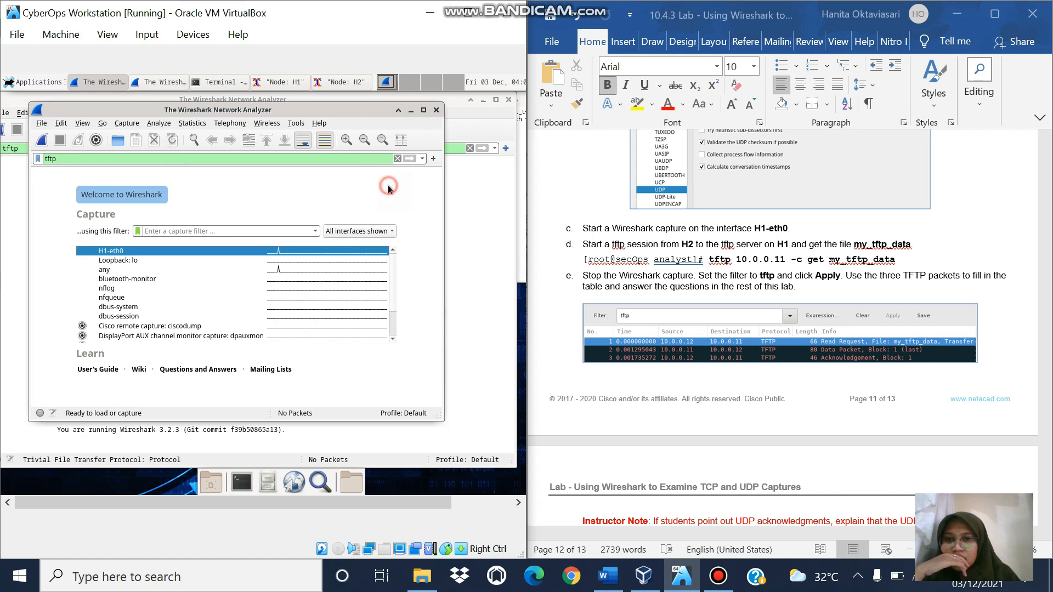
left_click_drag(392, 294, 391, 254)
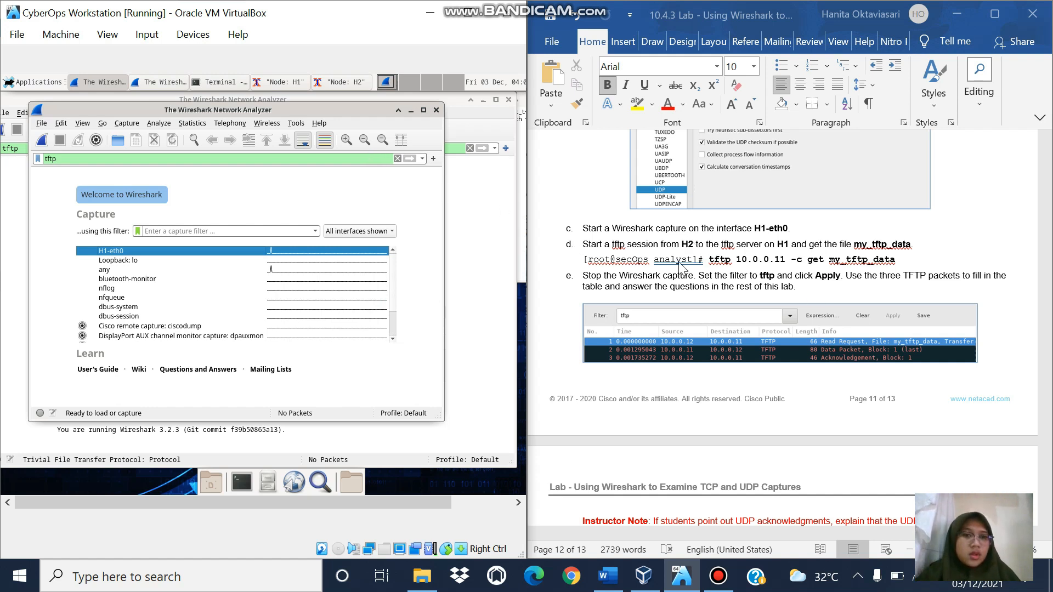
Following step d of the lab document, run tftp 10.0.0.11 -c get my_tftp_data in the Node: H2 terminal.
left_click(561, 319)
scroll(561, 319, "down", 2)
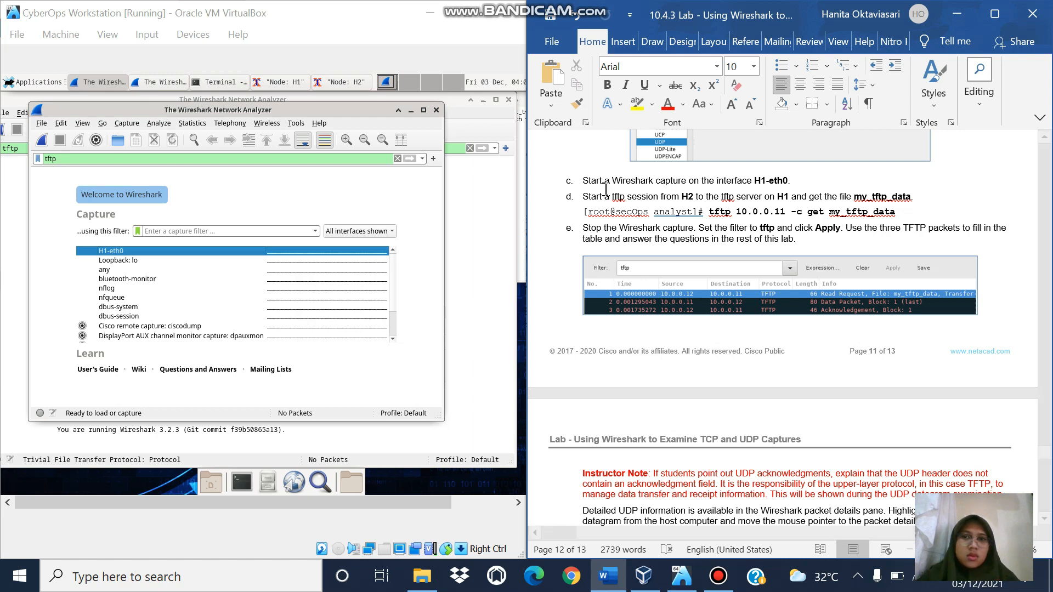
left_click(340, 83)
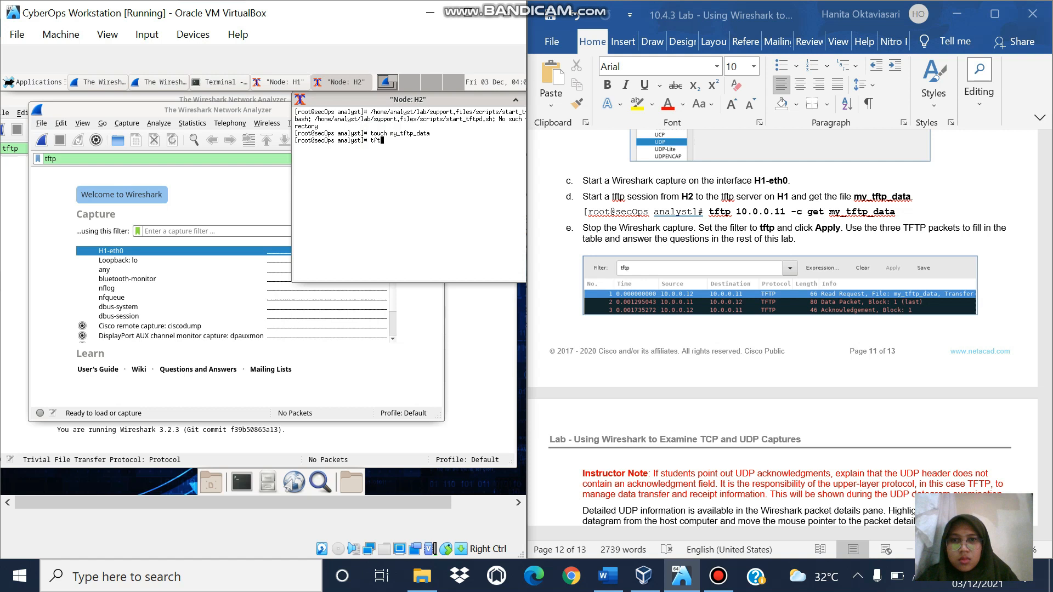
type("10.0.0.11")
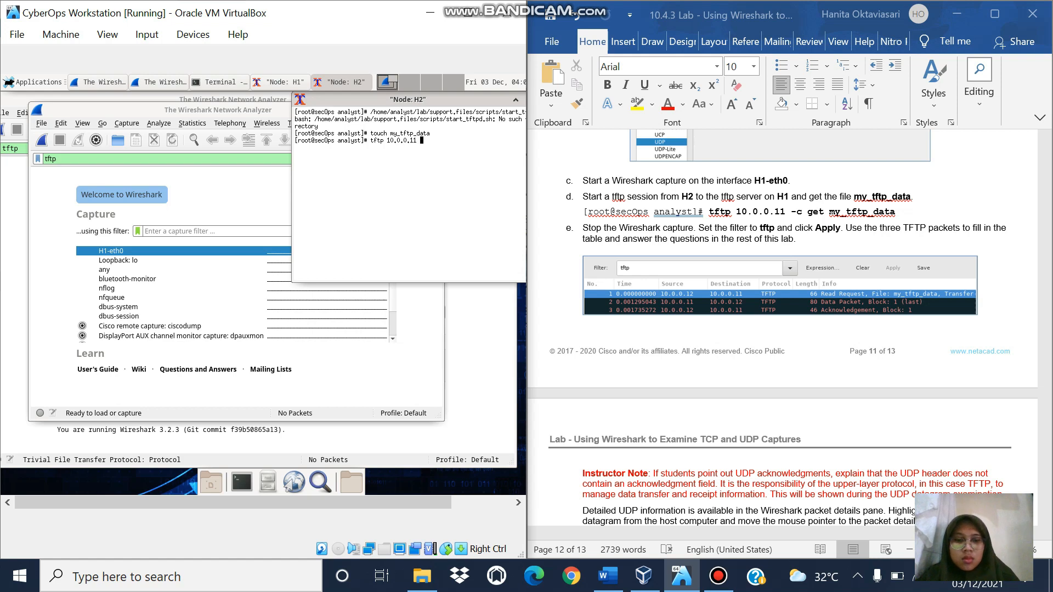
type(" -c")
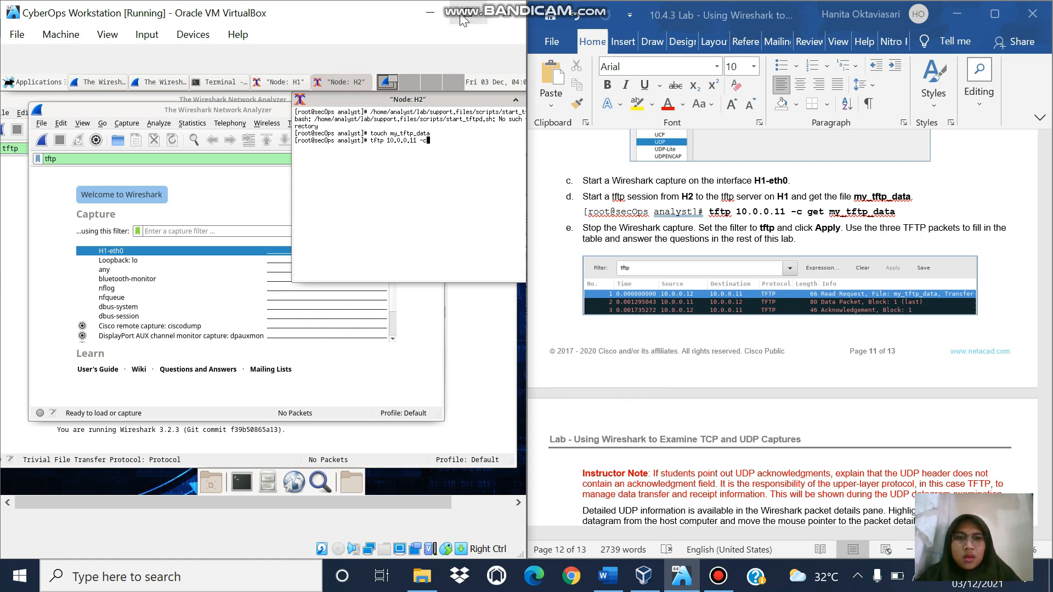
right_click(462, 21)
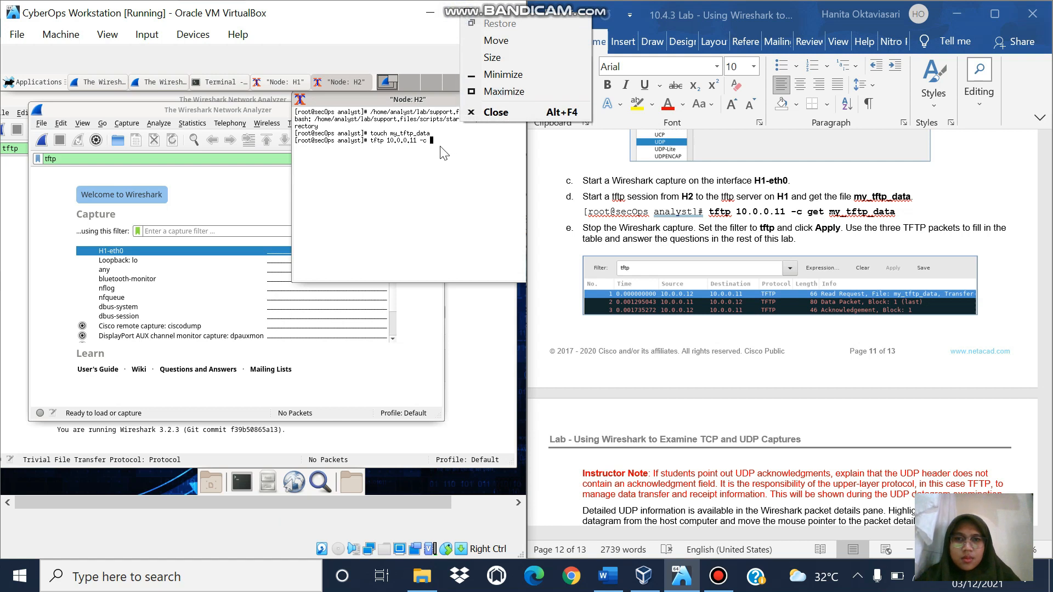
left_click(440, 147)
type("get my_tftp_data")
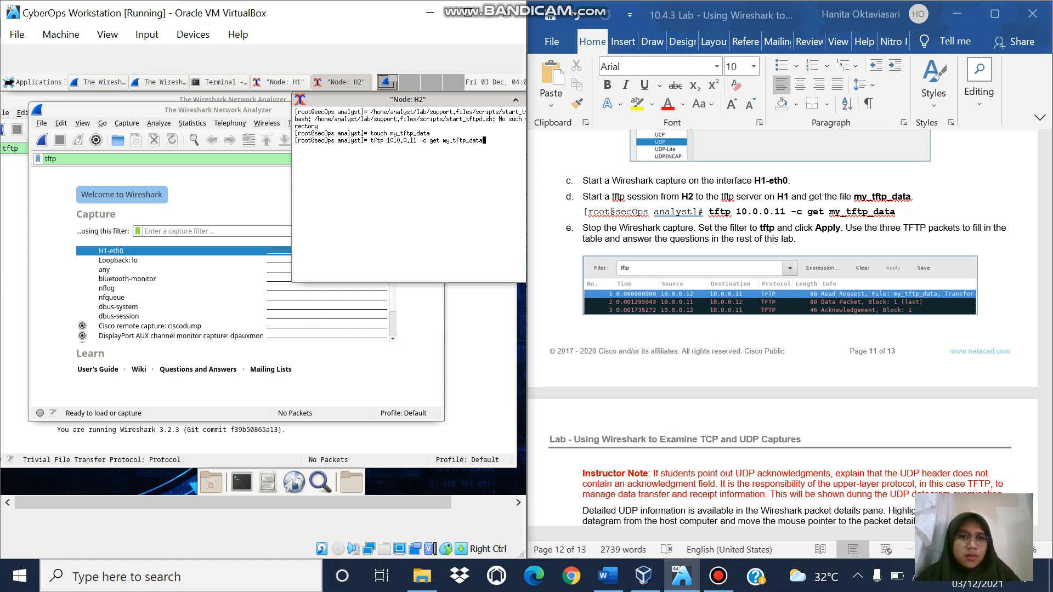
key("Return")
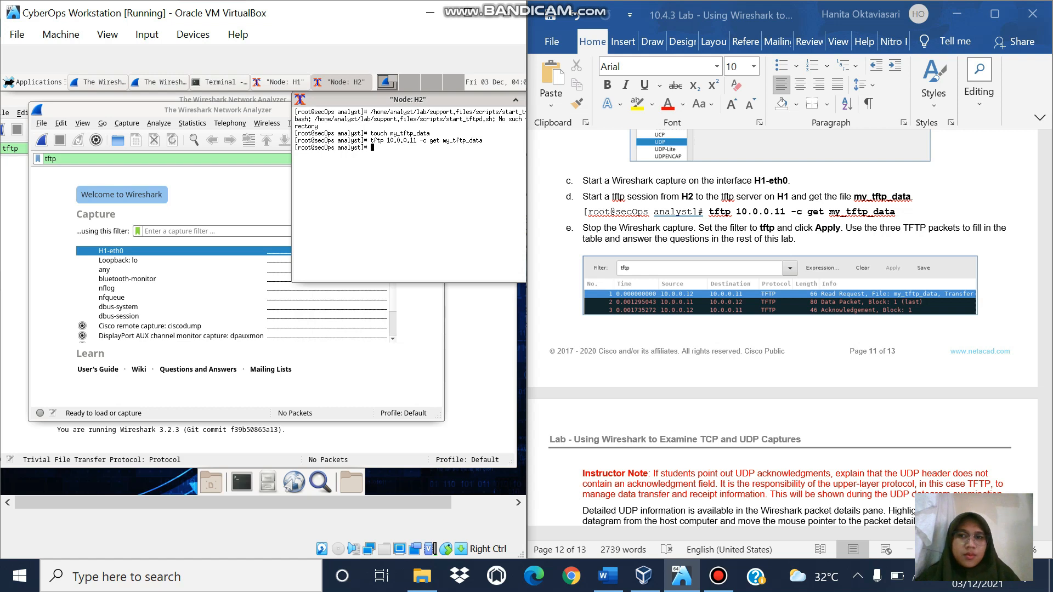
Clear the tftp display filter in the H1 Wireshark window and start a new capture on H1-eth0.
left_click(267, 195)
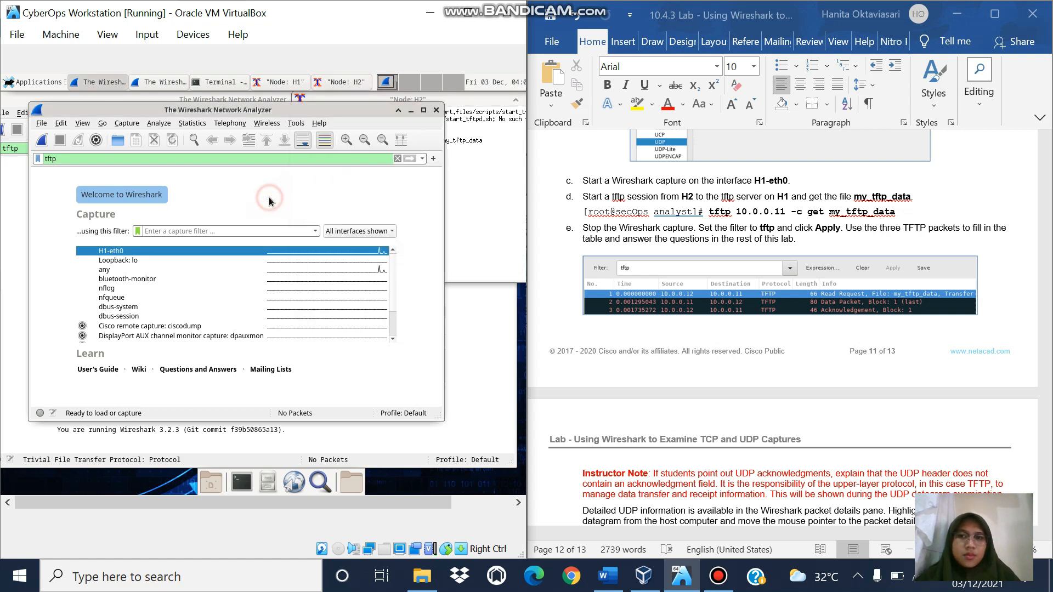
left_click(396, 159)
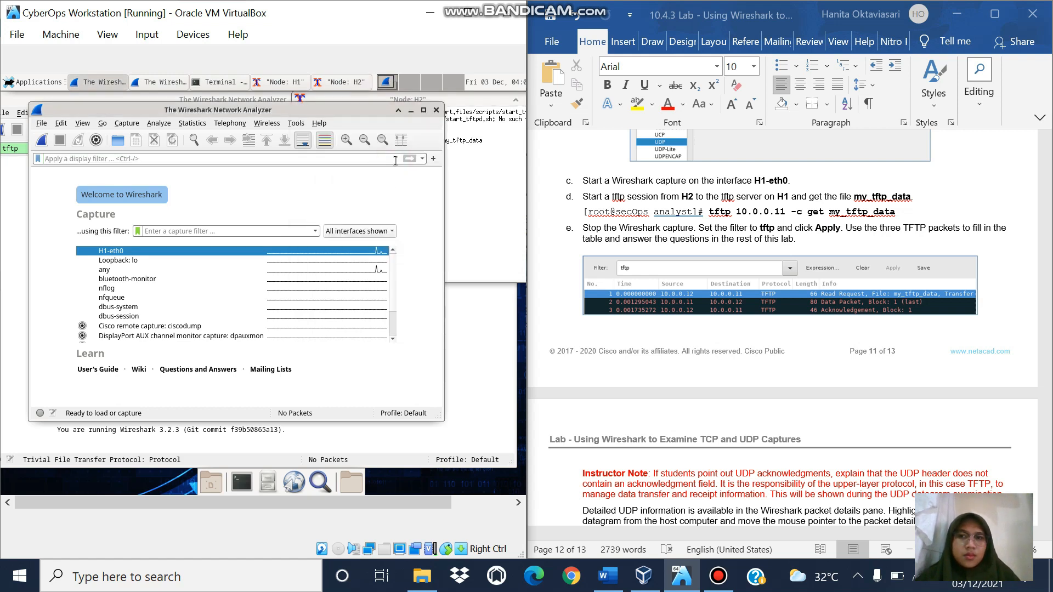
left_click(117, 251)
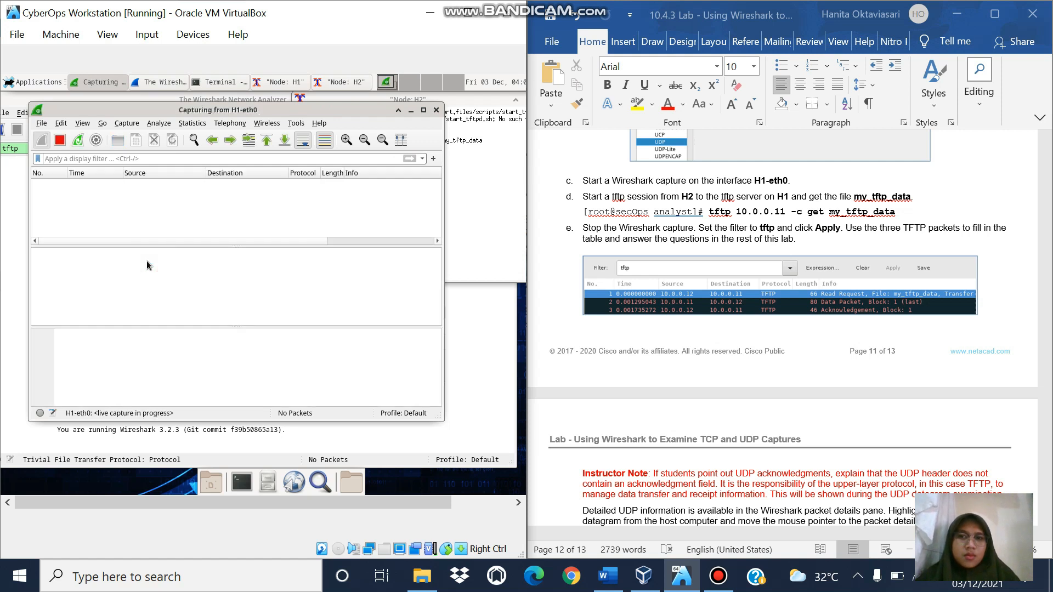
With the H1-eth0 capture running, fetch the file again from Node: H2 with tftp 10.0.0.11 -c get my_tftp_data.
left_click(336, 83)
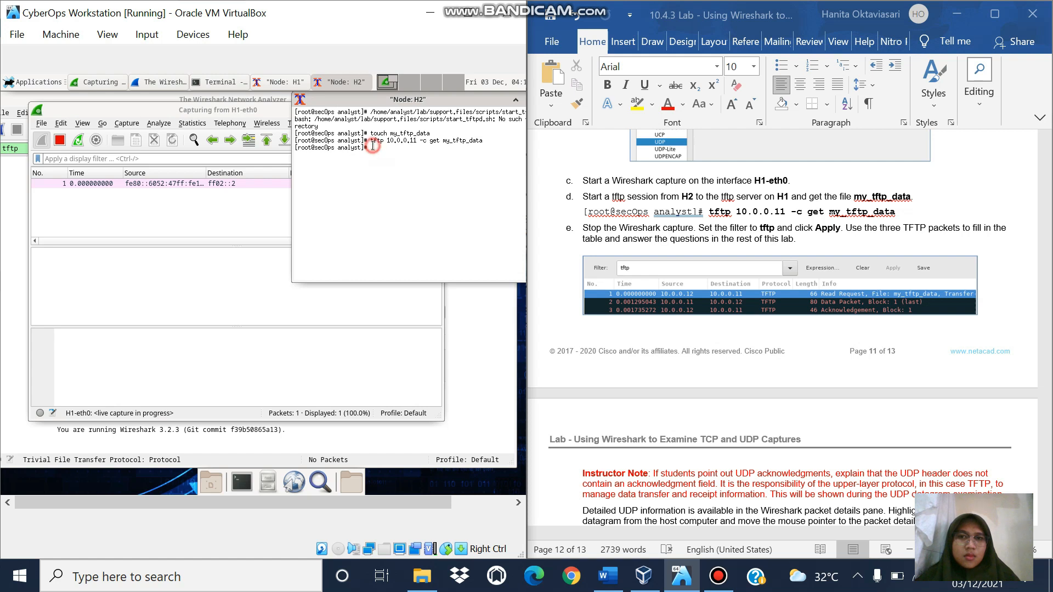
type("tft")
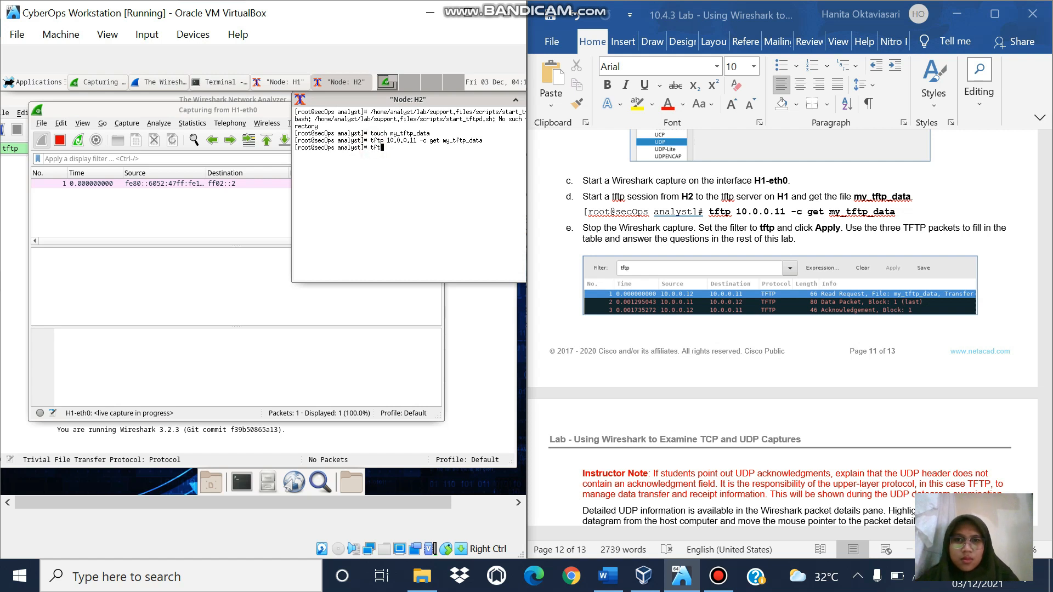
type("p 10.0.0.11 -c get my_")
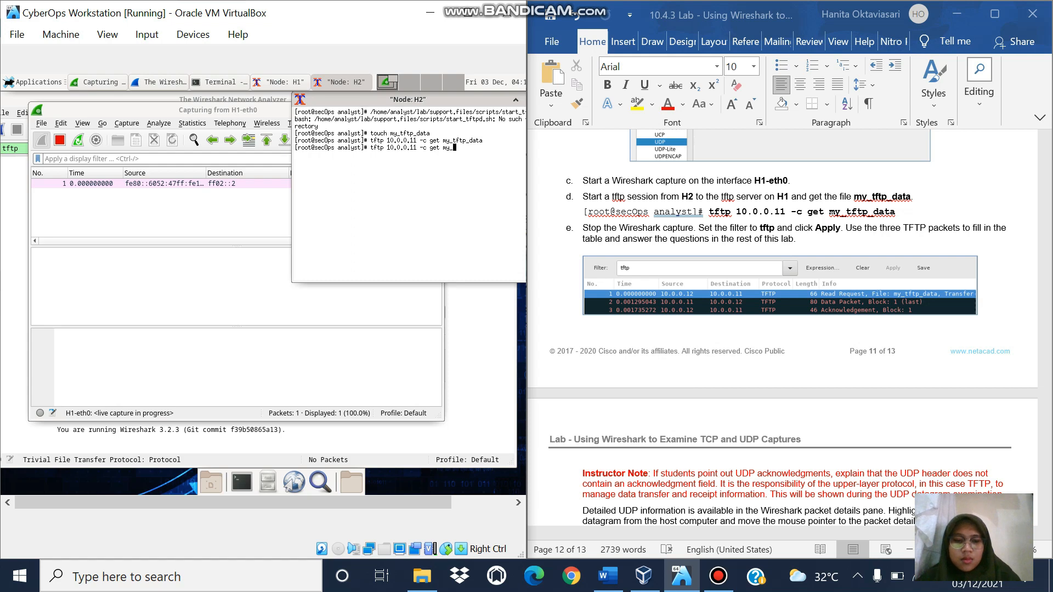
type("tftp_data")
key("Return")
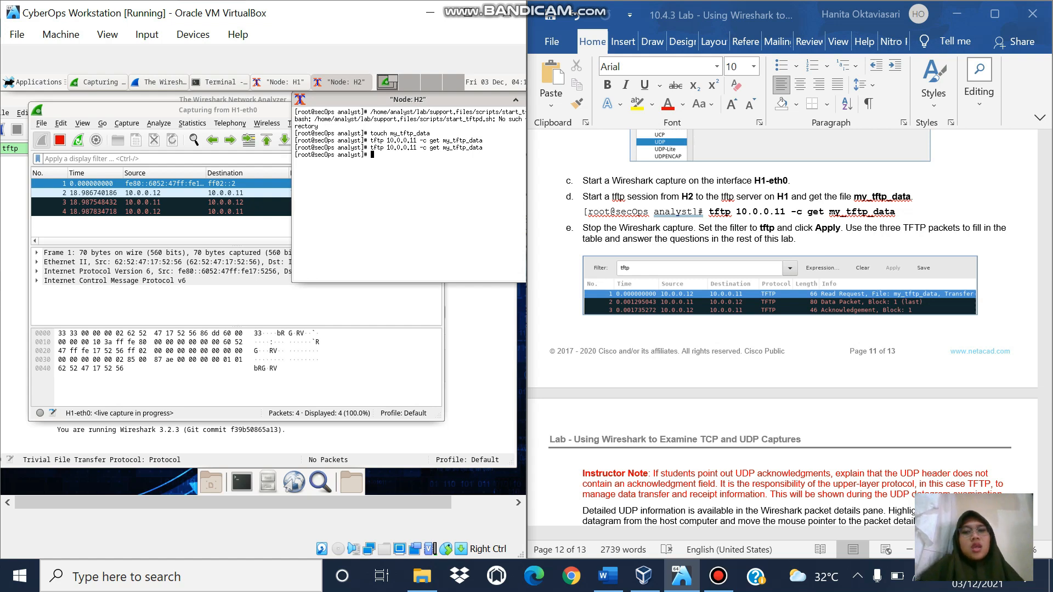
Stop the H1-eth0 capture and apply the display filter tftp to its packets.
left_click(274, 231)
scroll(274, 231, "down", 1)
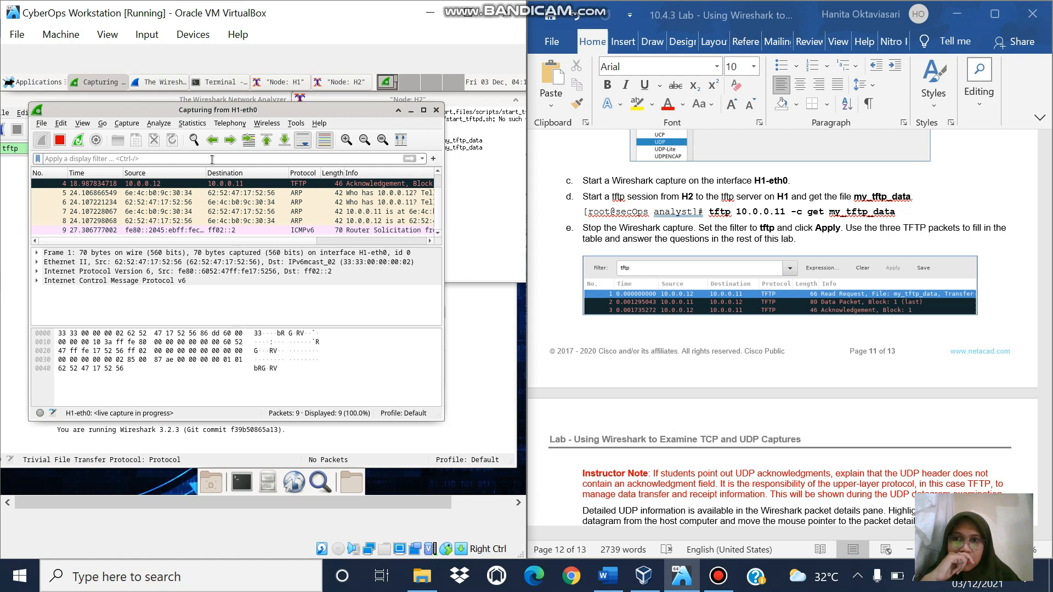
left_click(60, 140)
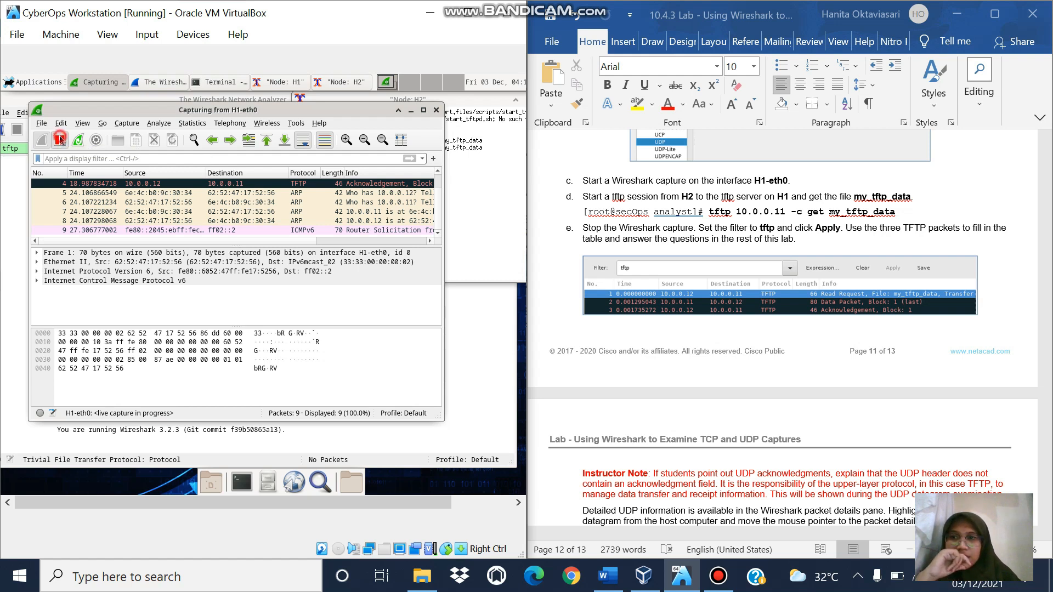
left_click(89, 159)
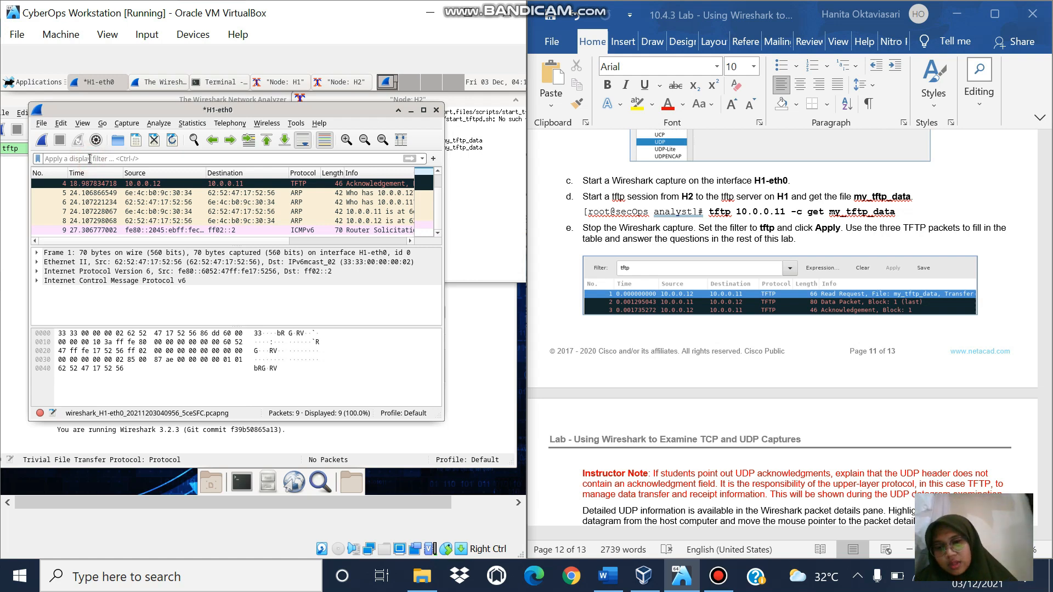
type("tftp")
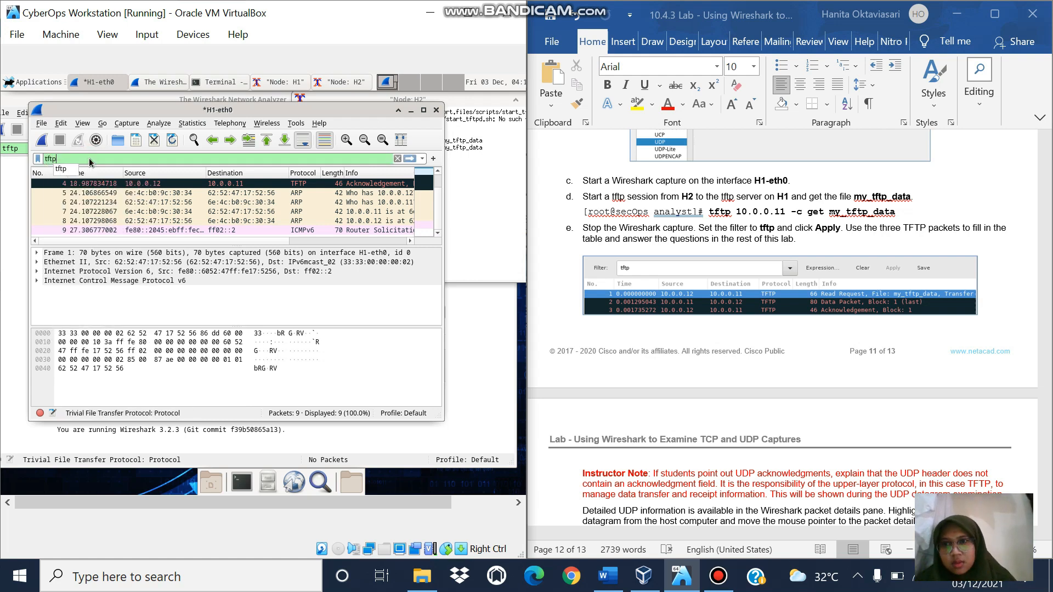
left_click(411, 159)
left_click(411, 159)
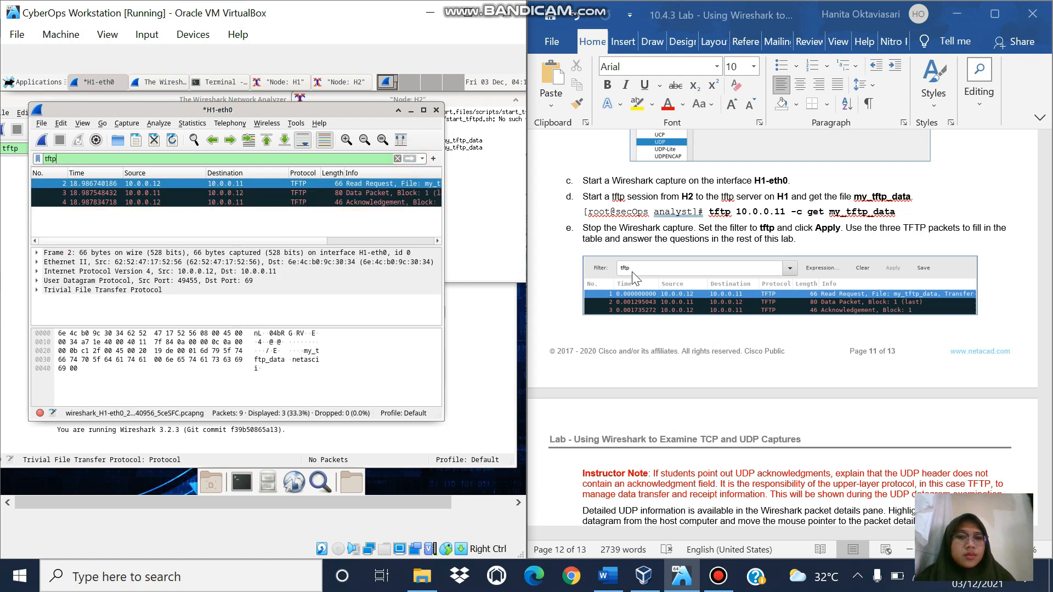
Read the lab's explanation of the UDP header and datagram diagram, down to the first UDP results table.
left_click(593, 333)
scroll(593, 334, "down", 1)
key("Down")
key("Down")
key("Down")
key("Down")
key("Down")
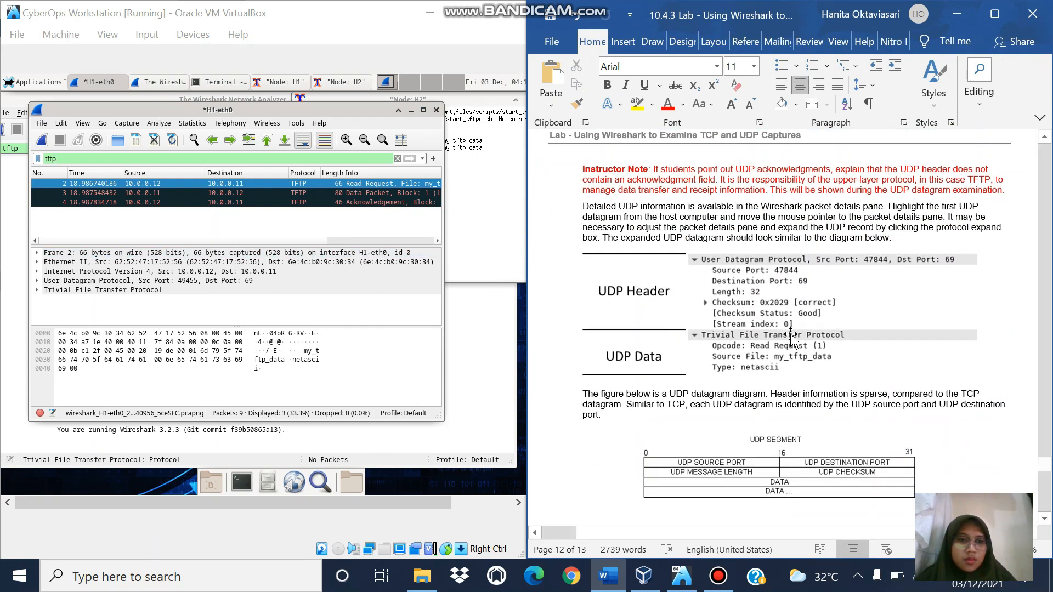
key("Down")
key("Down")
key("Down")
key("Down")
key("Down")
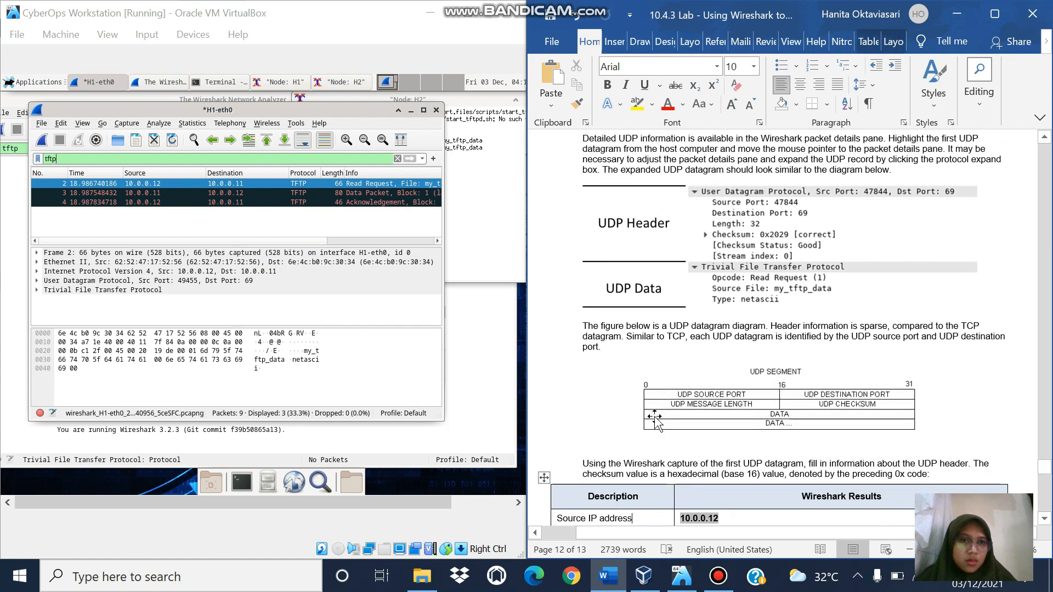
key("Down")
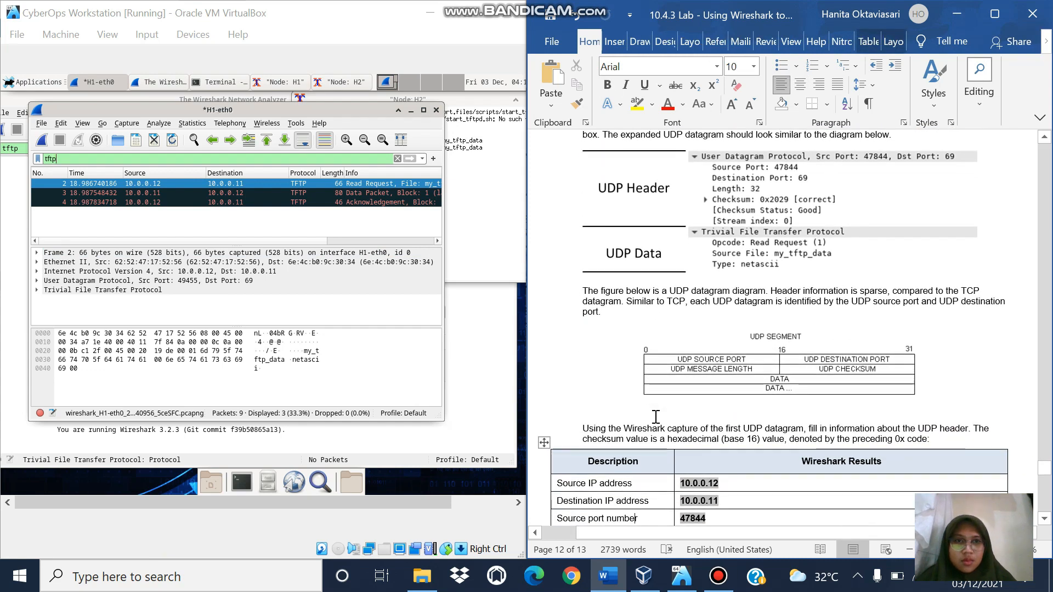
Expand the User Datagram Protocol details of the TFTP read request to show its ports, length and checksum.
left_click(64, 290)
left_click(58, 283)
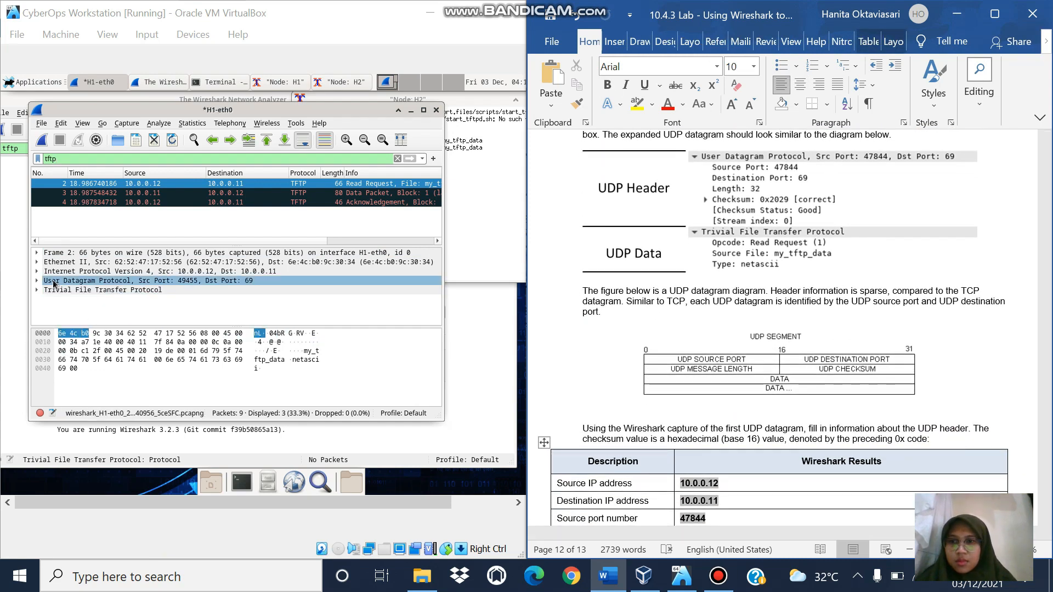
left_click(37, 280)
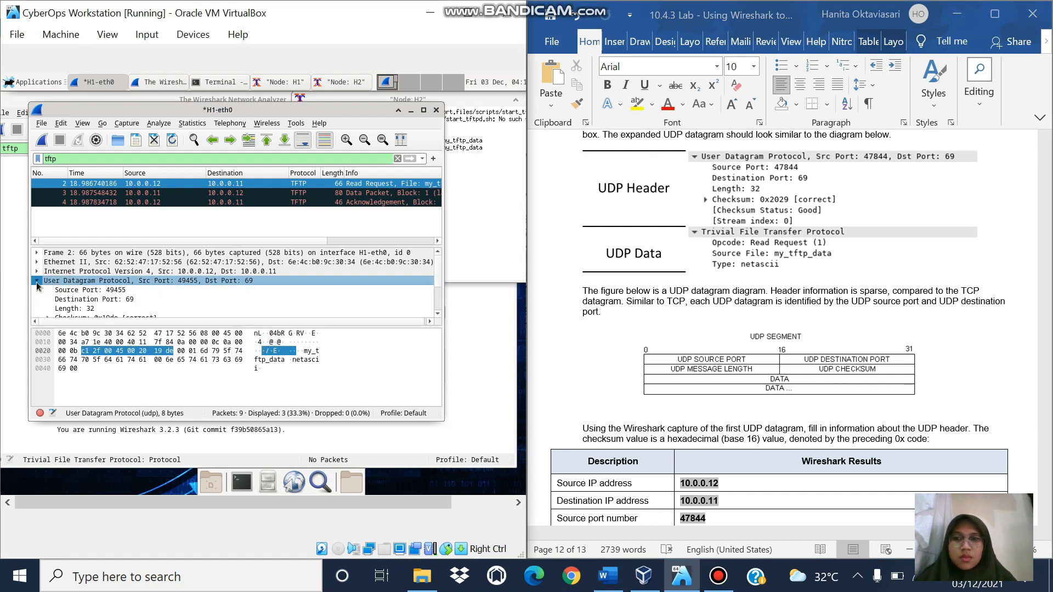
mouse_move(440, 280)
left_mouse_down()
mouse_move(439, 307)
mouse_move(437, 291)
left_mouse_up()
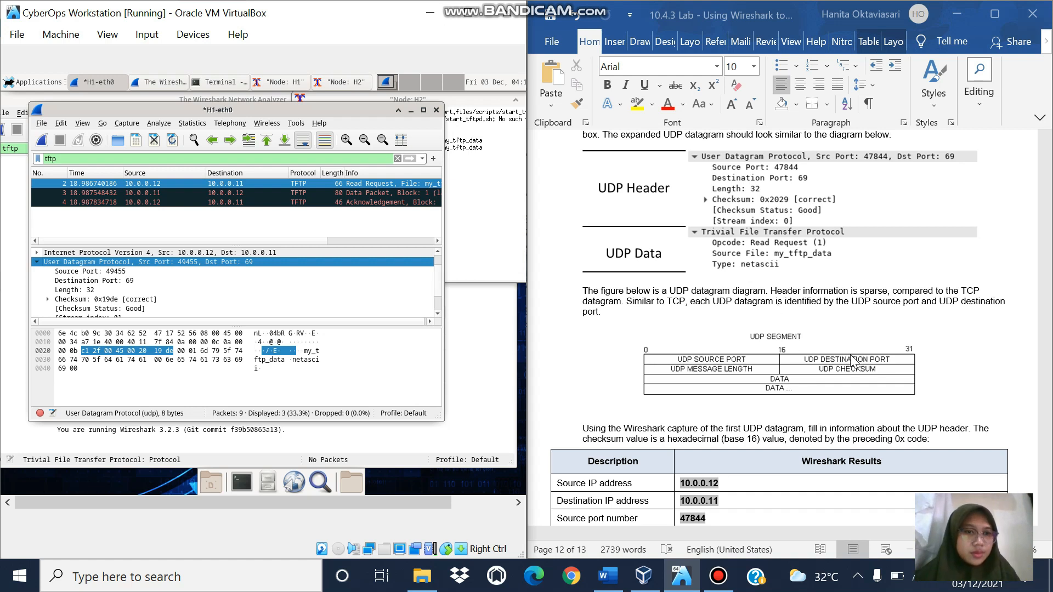
Review the lab's first UDP results table and inspect the UDP details of the TFTP data and acknowledgement packets.
left_click(983, 416)
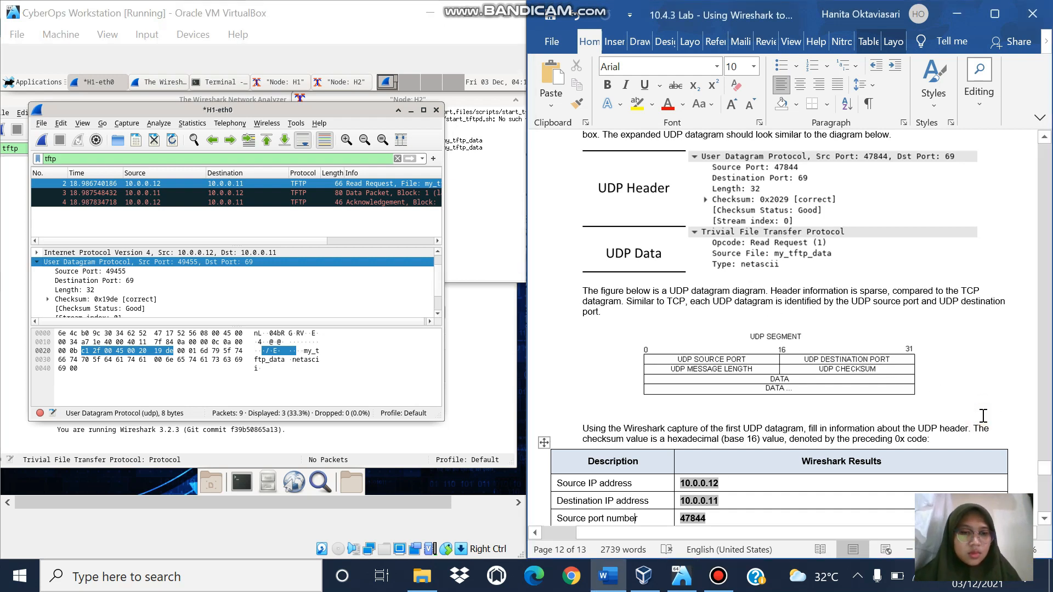
scroll(982, 415, "down", 1)
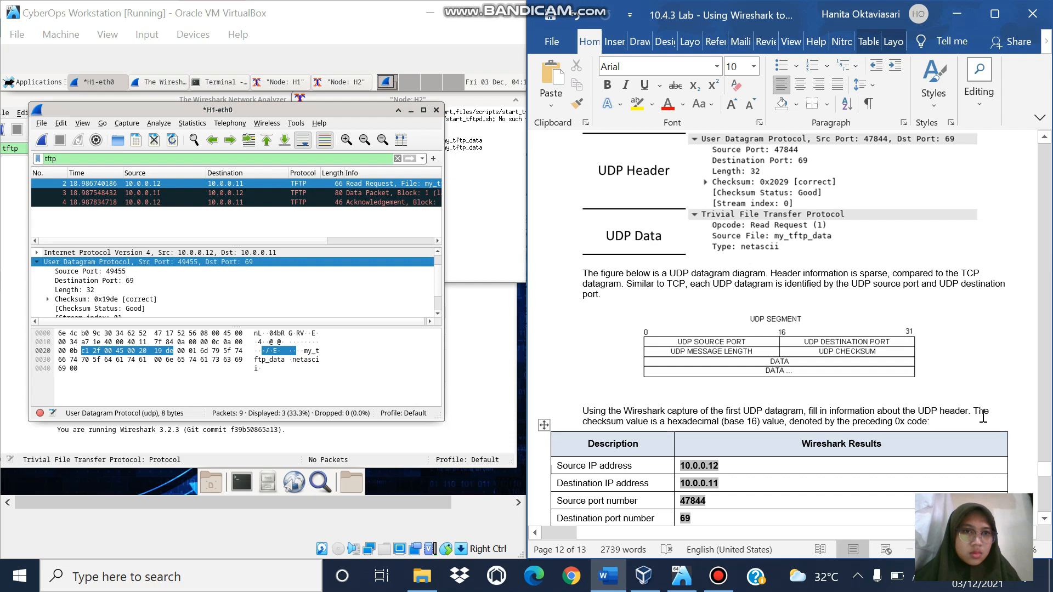
scroll(983, 415, "up", 5)
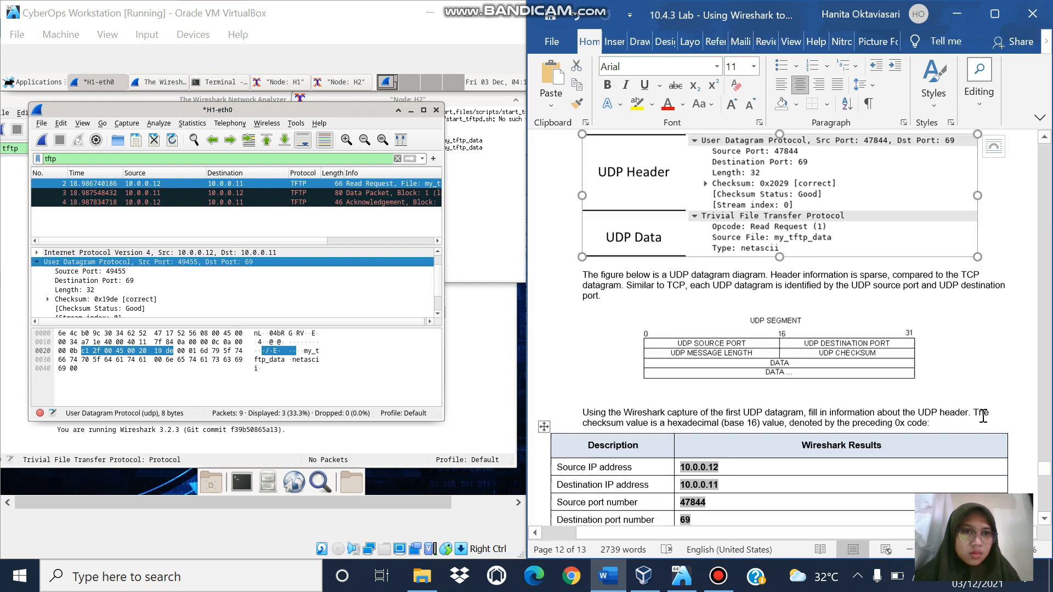
scroll(983, 416, "up", 5)
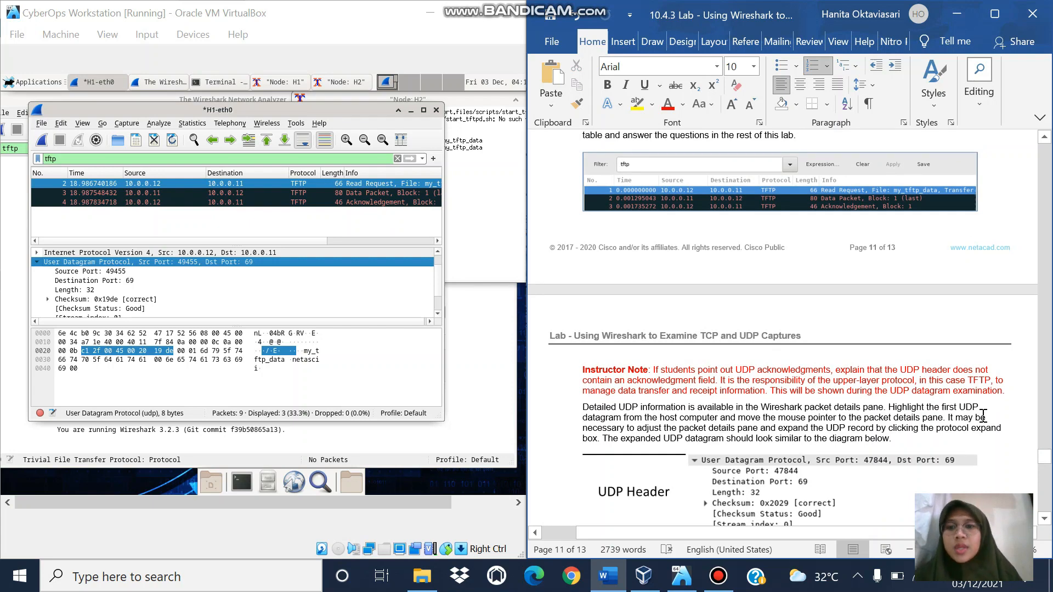
scroll(983, 415, "down", 5)
scroll(983, 415, "down", 5)
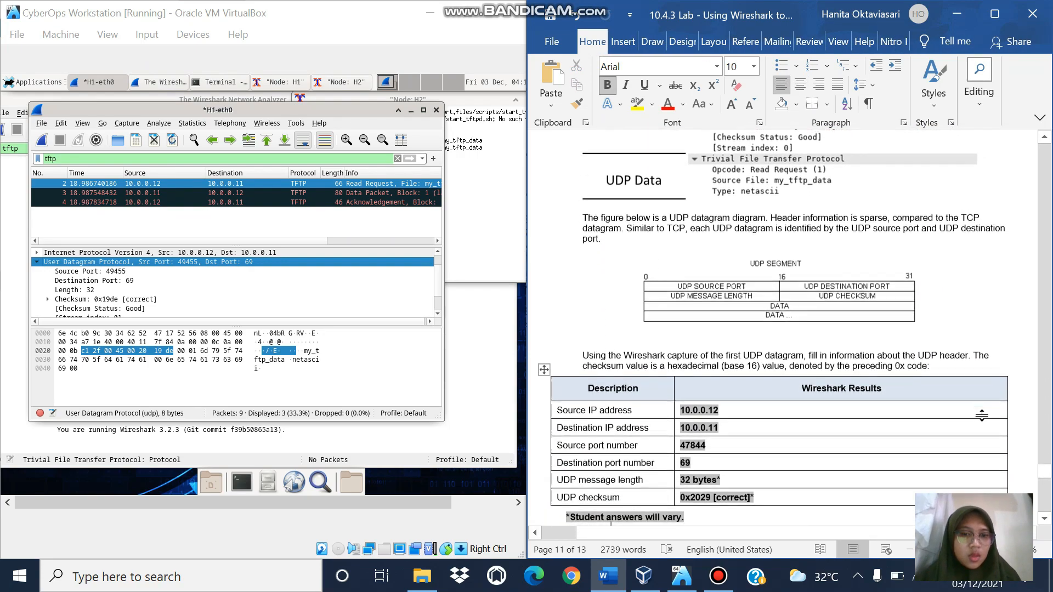
key("Down")
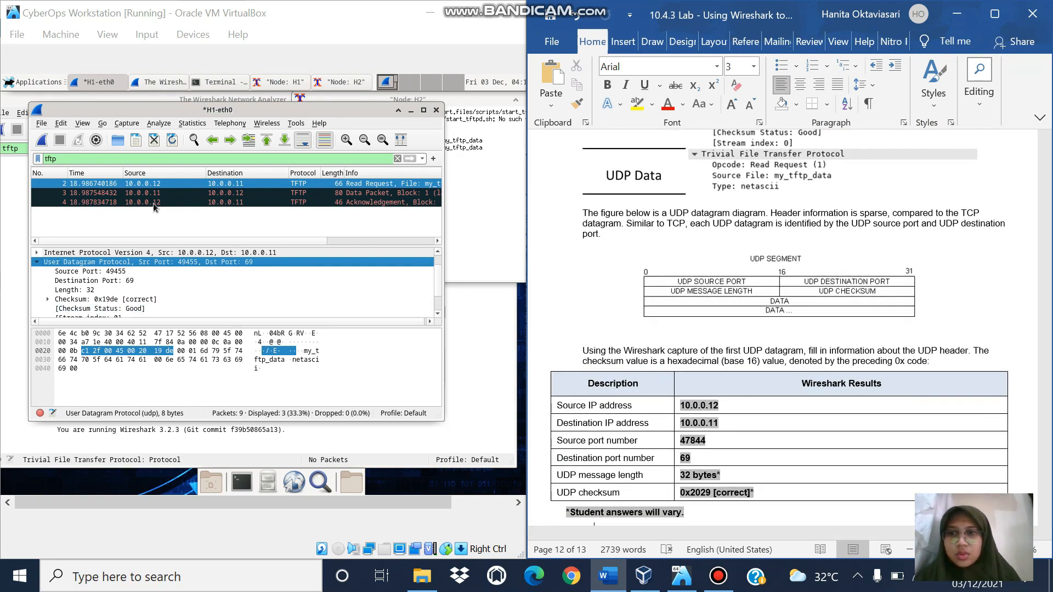
left_click(157, 194)
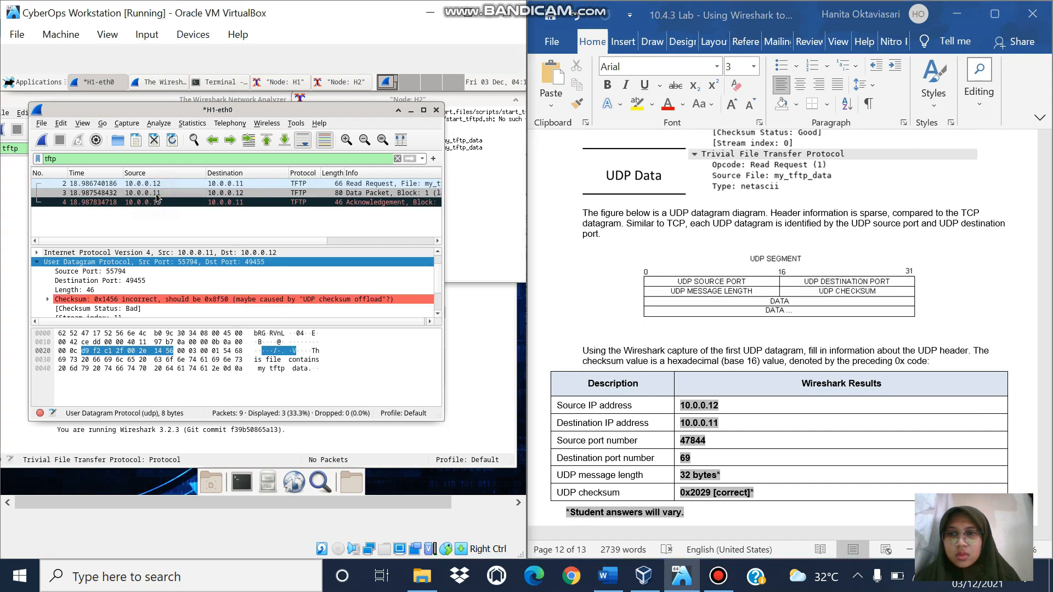
left_click(158, 203)
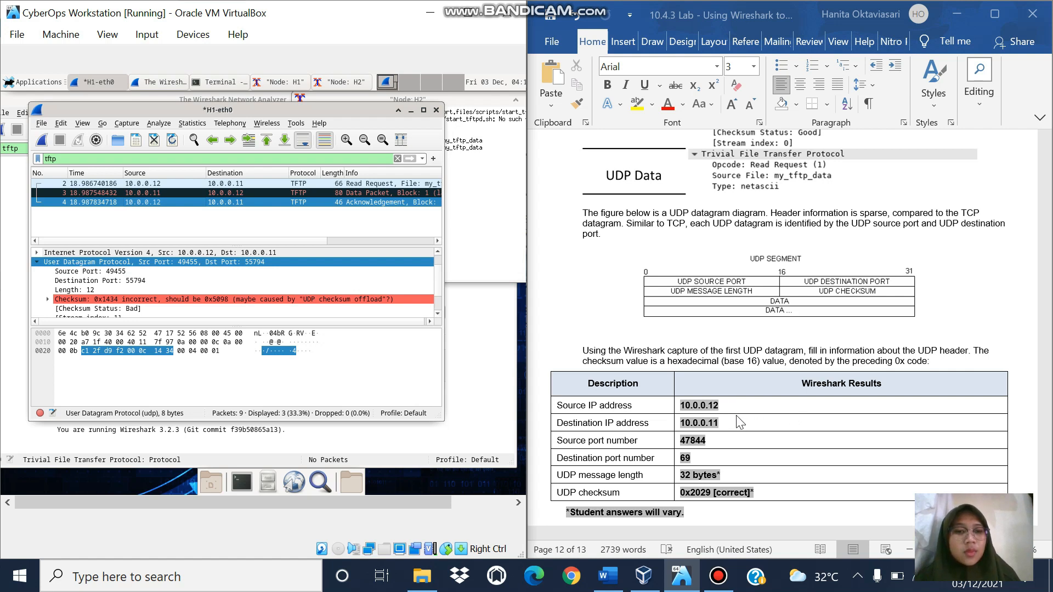
Reread the lab's sample TFTP capture and UDP instructions, then examine the first UDP header results table.
left_click(1012, 315)
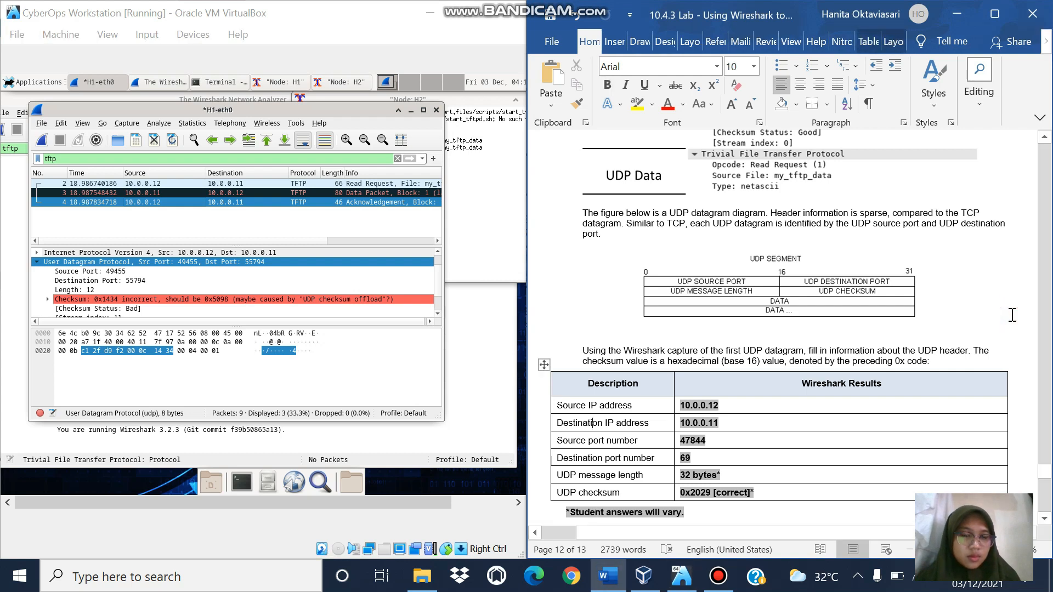
scroll(1012, 316, "up", 6)
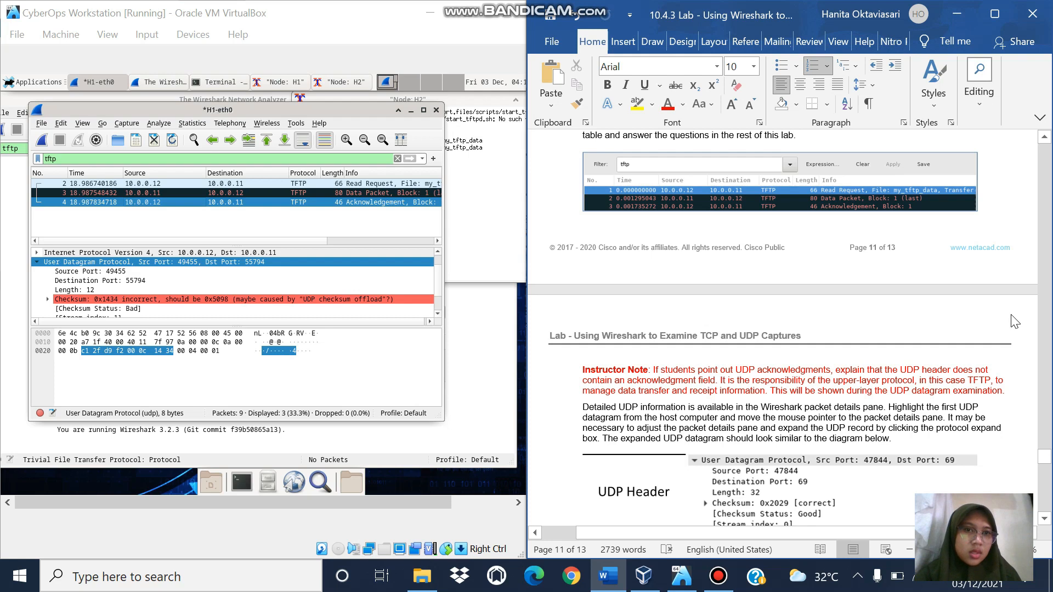
key("Down")
key("Down")
key("Down")
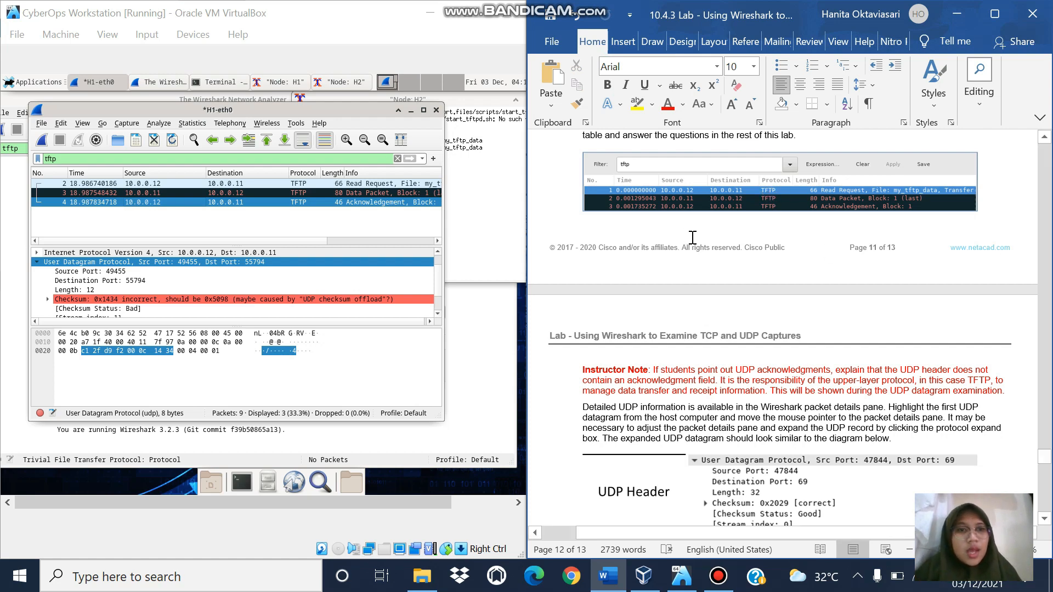
left_click(193, 202)
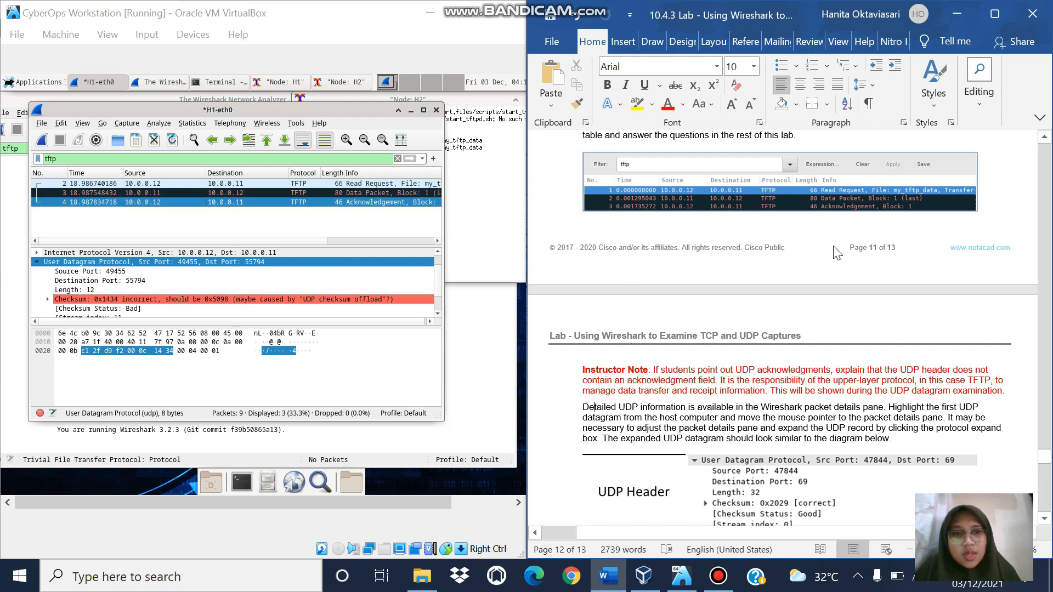
left_click(831, 272)
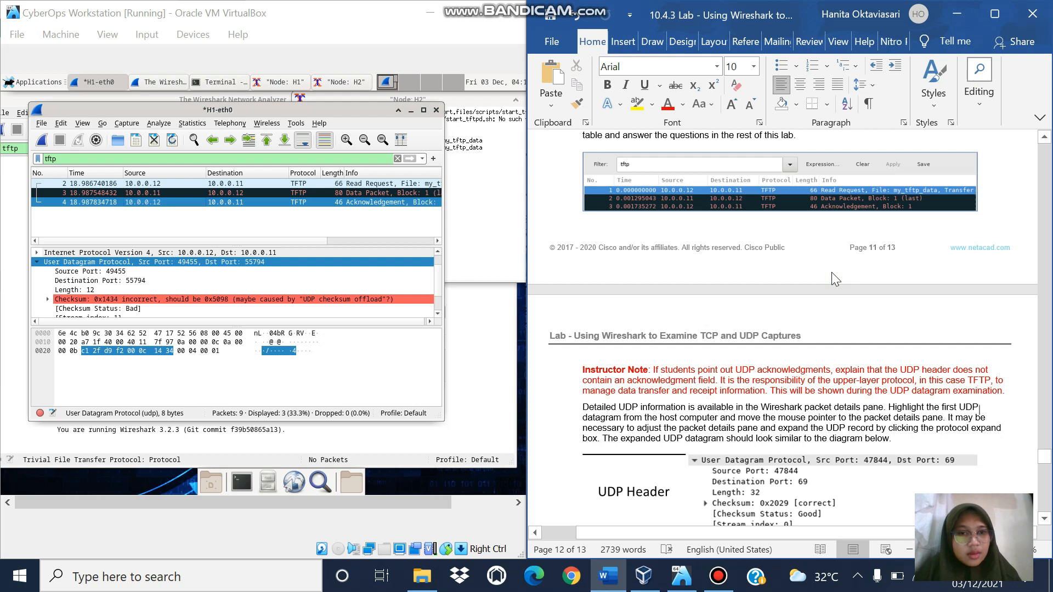
scroll(831, 272, "down", 4)
scroll(831, 272, "down", 7)
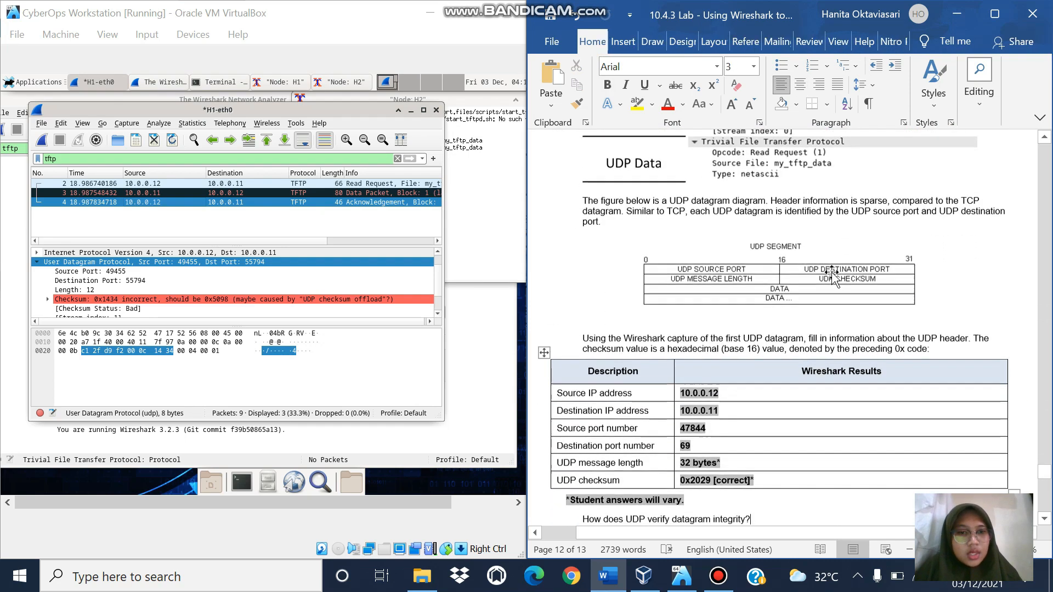
left_click(832, 272)
scroll(832, 272, "down", 1)
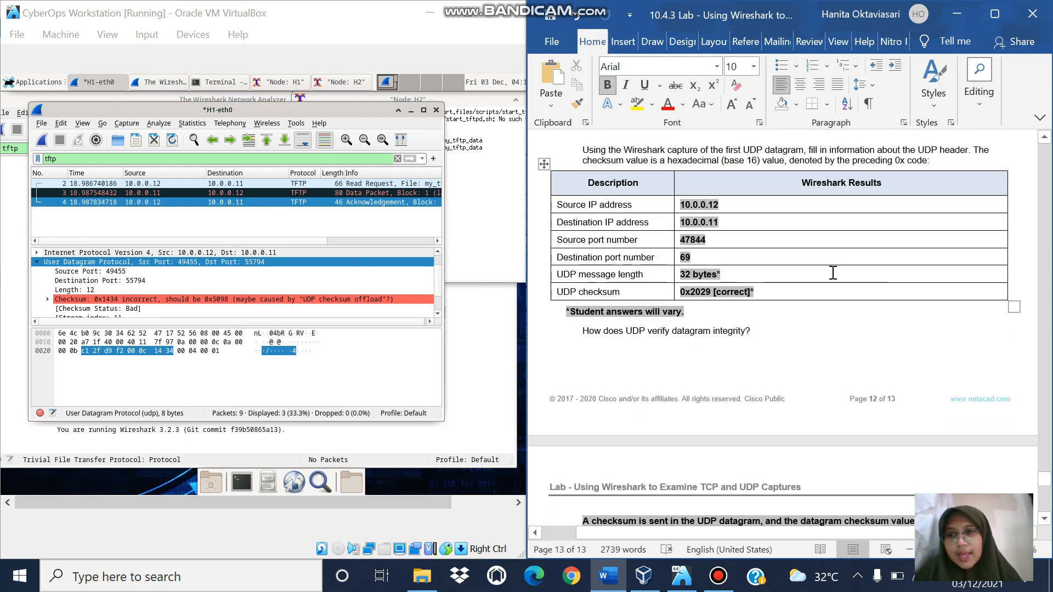
Using the TFTP read request's UDP header, set the source port number in the lab's first results table to 49455.
left_click(331, 273)
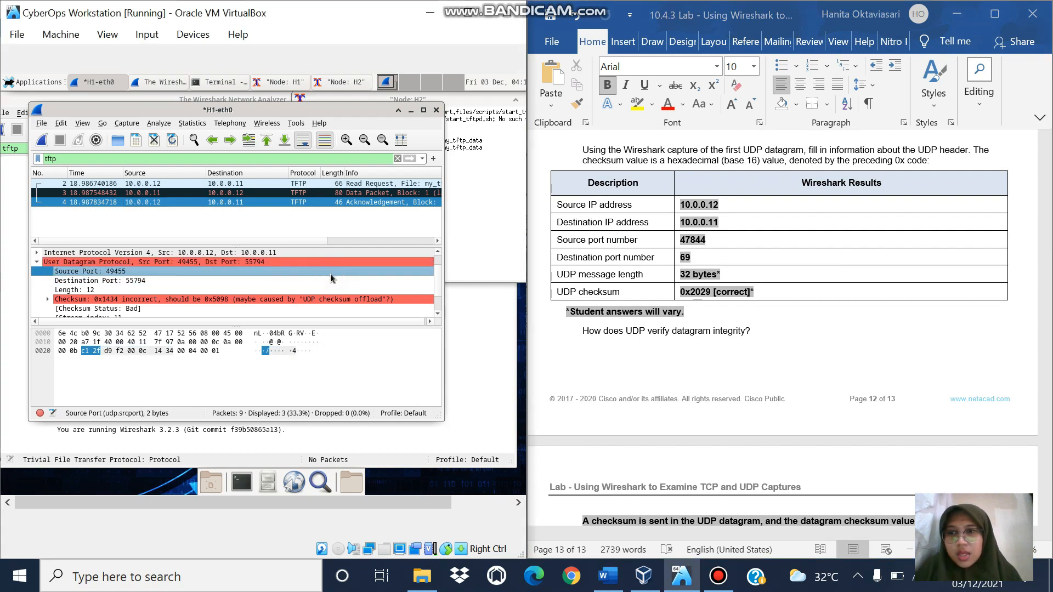
key("Down")
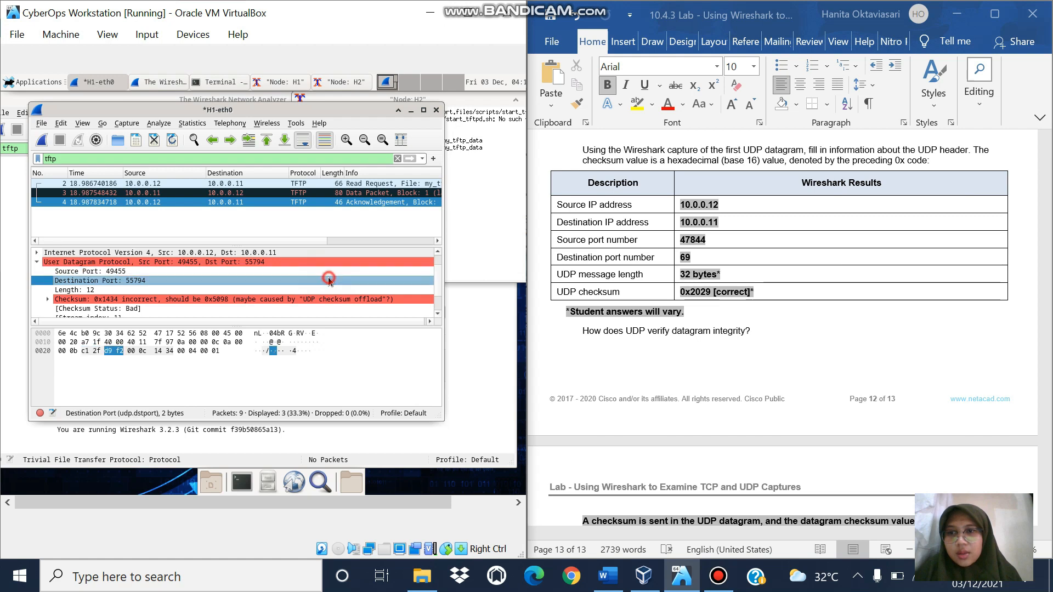
left_click(184, 184)
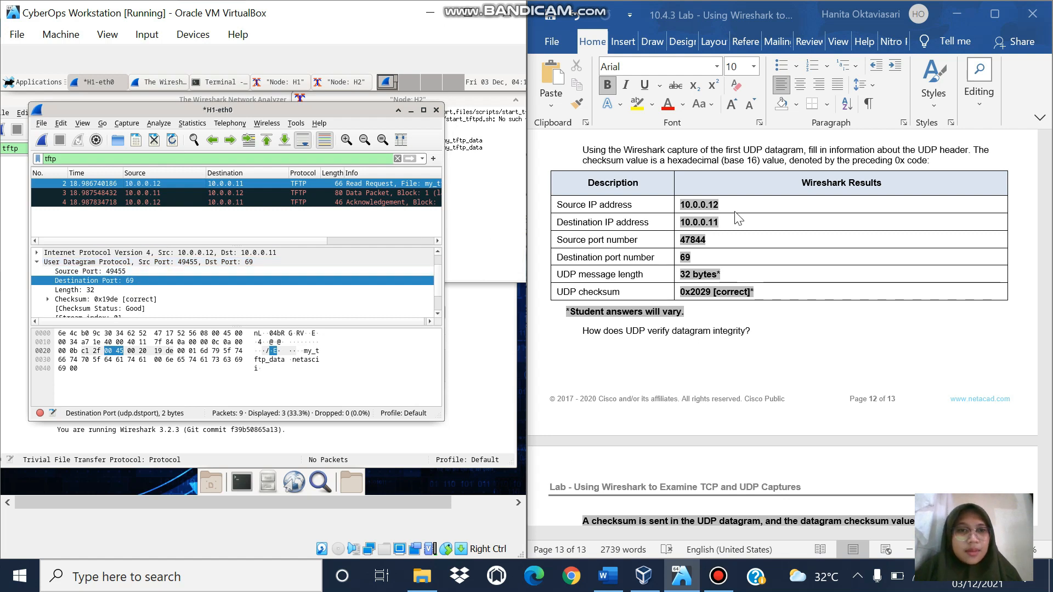
left_click(724, 240)
key("BackSpace")
key("BackSpace")
key("BackSpace")
key("BackSpace")
type("9455")
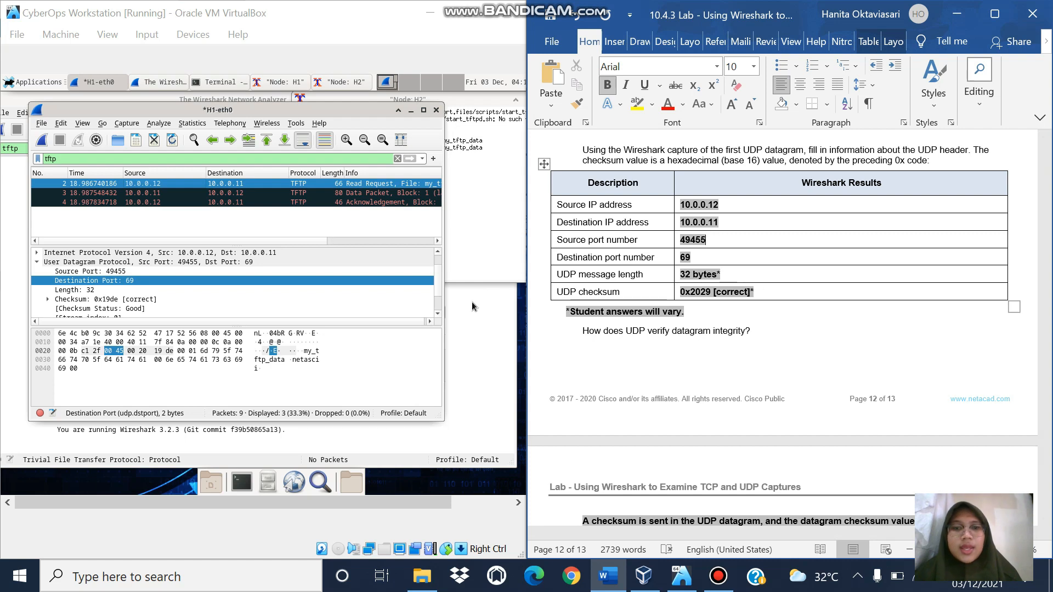
Read the lab's answer on UDP datagram integrity and the results table for the first frame returned from the tftpd server.
left_click(816, 323)
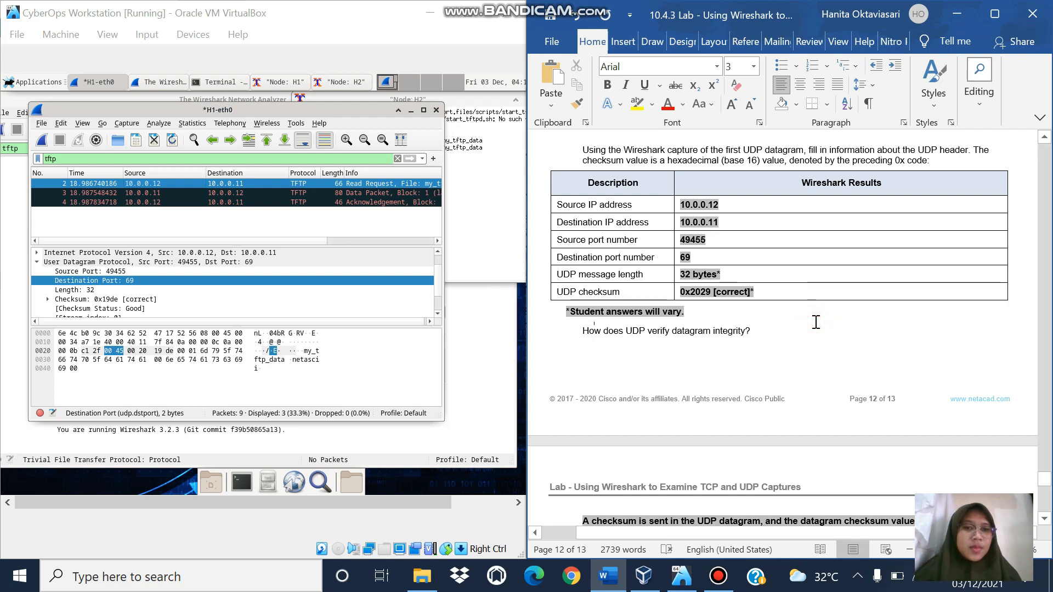
scroll(816, 324, "down", 3)
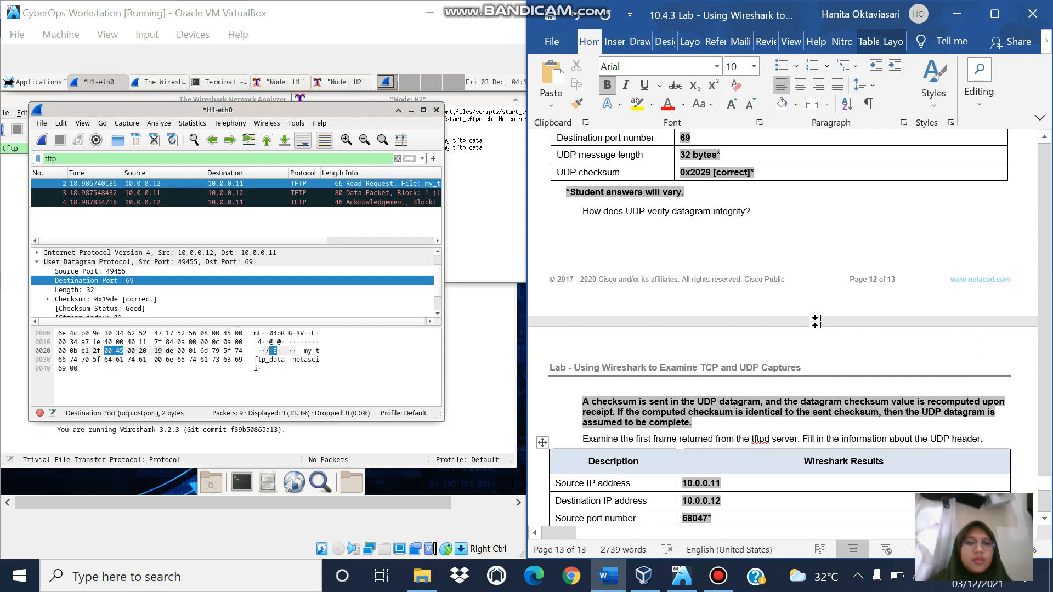
scroll(816, 325, "down", 1)
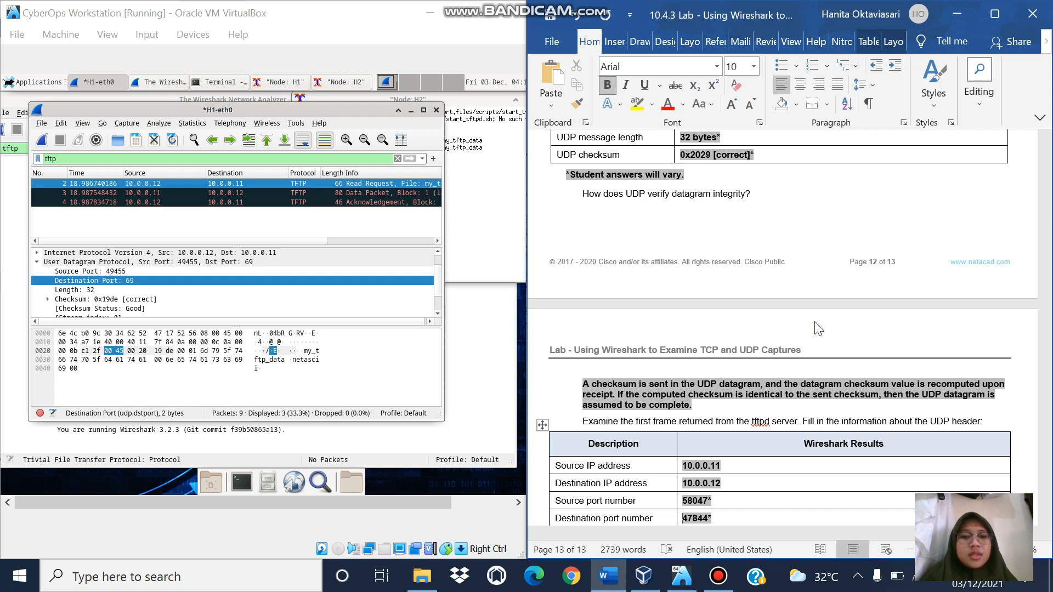
scroll(818, 328, "down", 3)
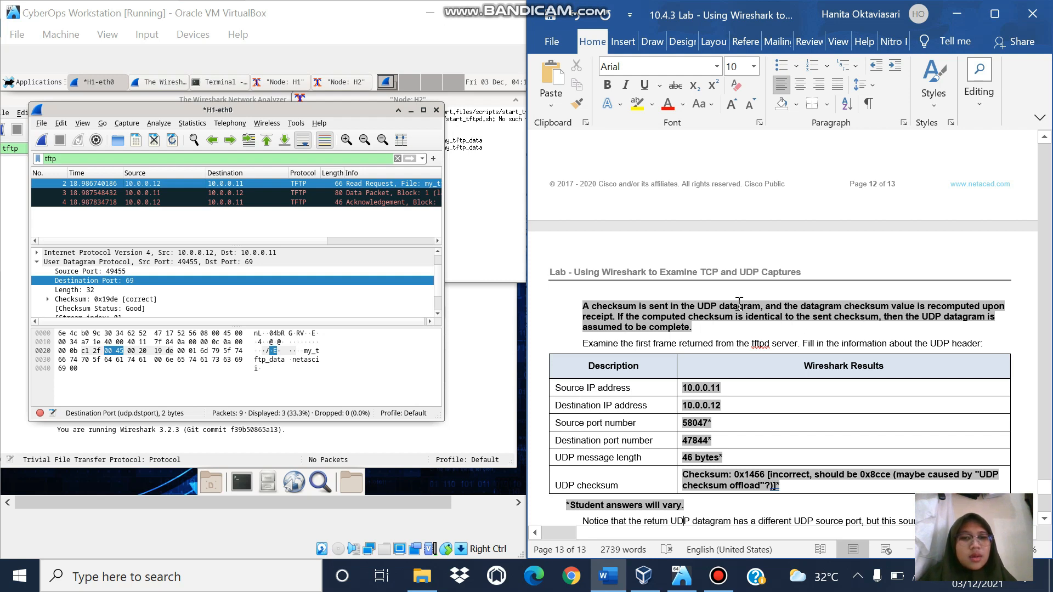
scroll(738, 303, "right", 2)
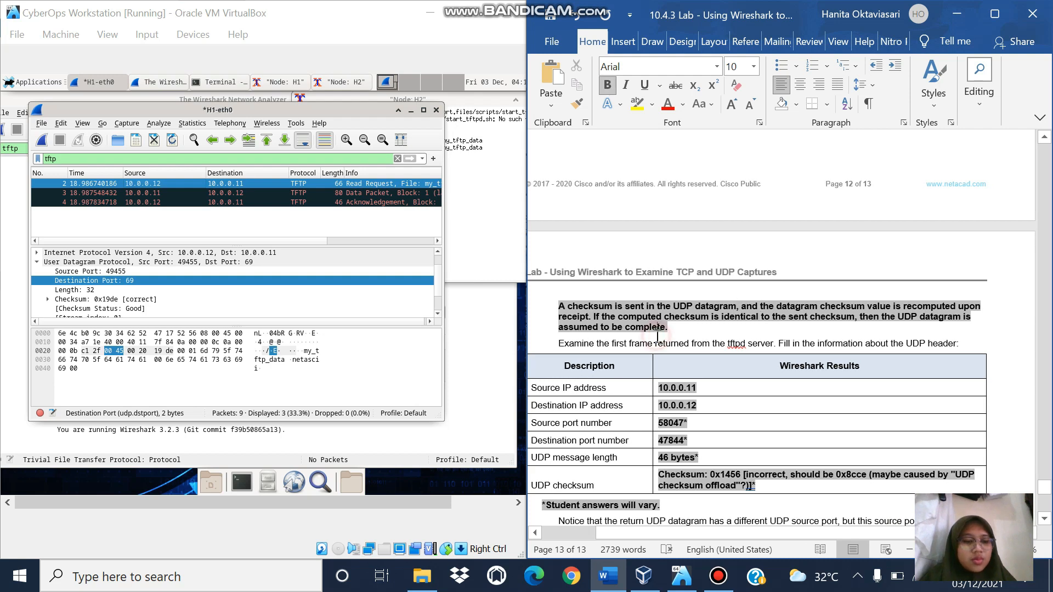
Read the lab's notes below the second UDP results table, the Step 4 Mininet clean-up instructions and the reflection question.
key("Down")
key("Down")
key("Down")
key("Down")
key("Down")
key("Down")
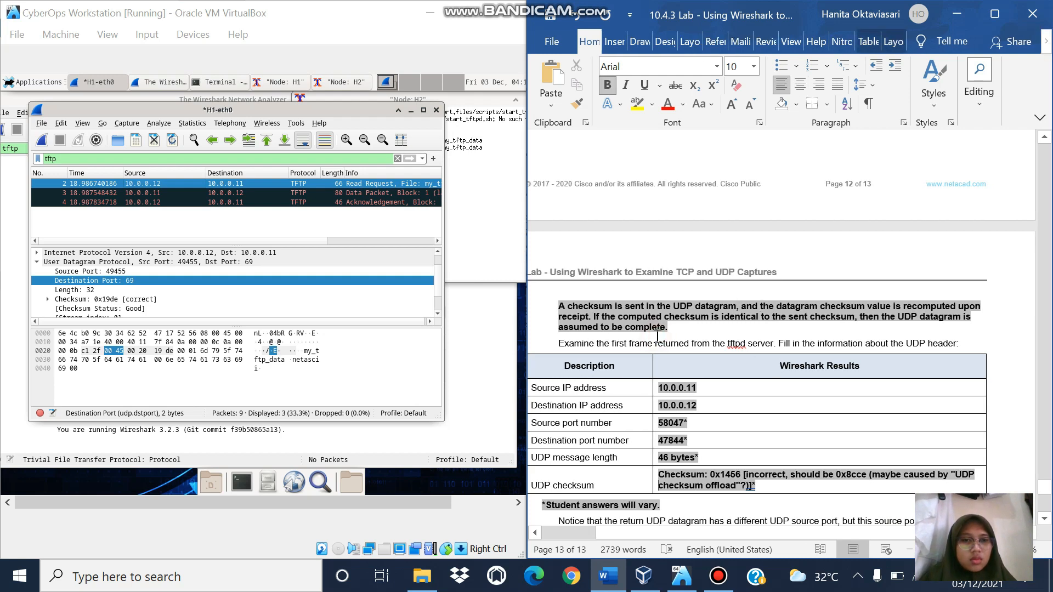
key("Down")
key("Down")
key("Down")
key("Down")
key("Down")
key("Down")
key("Down")
key("Down")
key("Down")
key("Down")
key("Down")
key("Down")
key("Down")
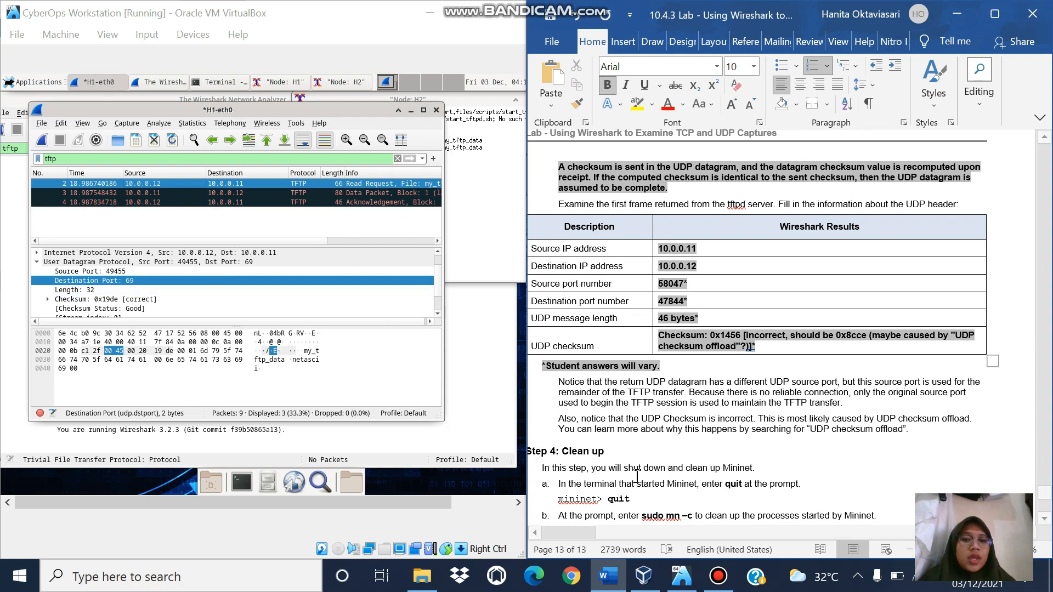
left_click(621, 430)
scroll(621, 430, "down", 4)
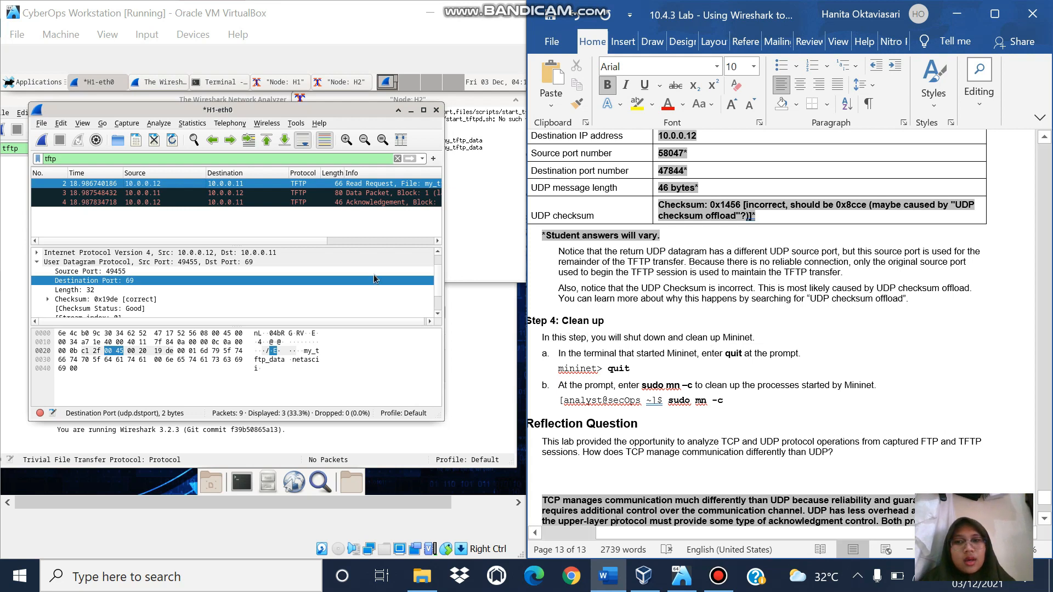
Close the H1-eth0 capture and shut down Mininet by running quit at its prompt in the terminal.
left_click(436, 110)
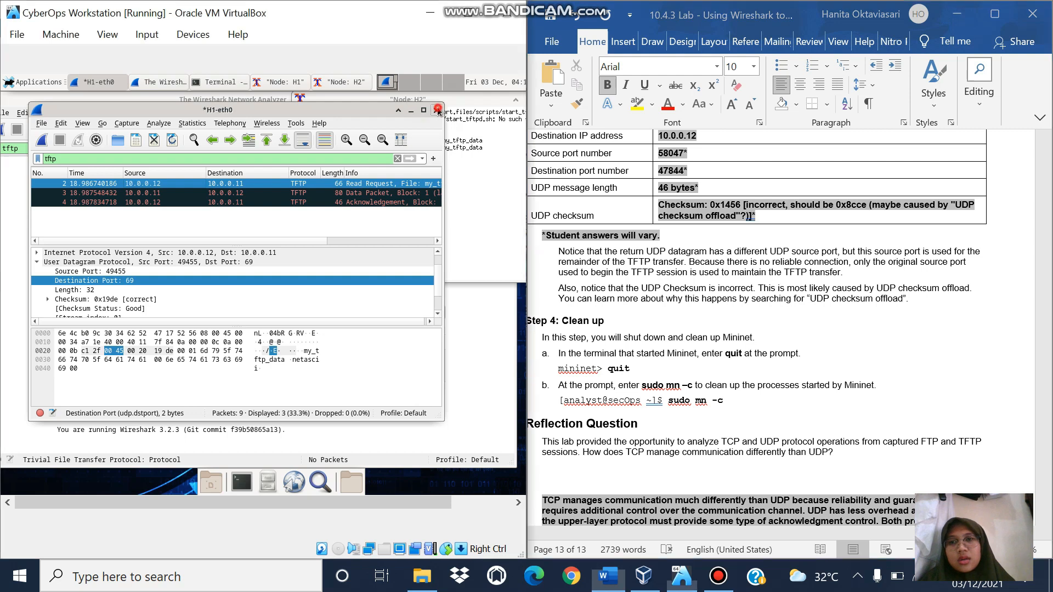
left_click(256, 81)
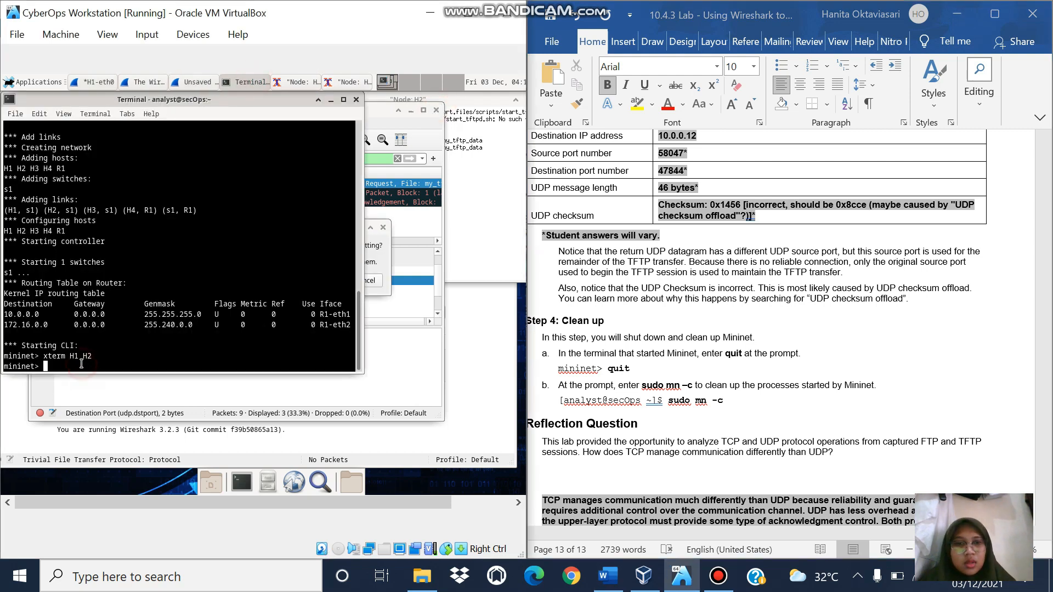
type("quit")
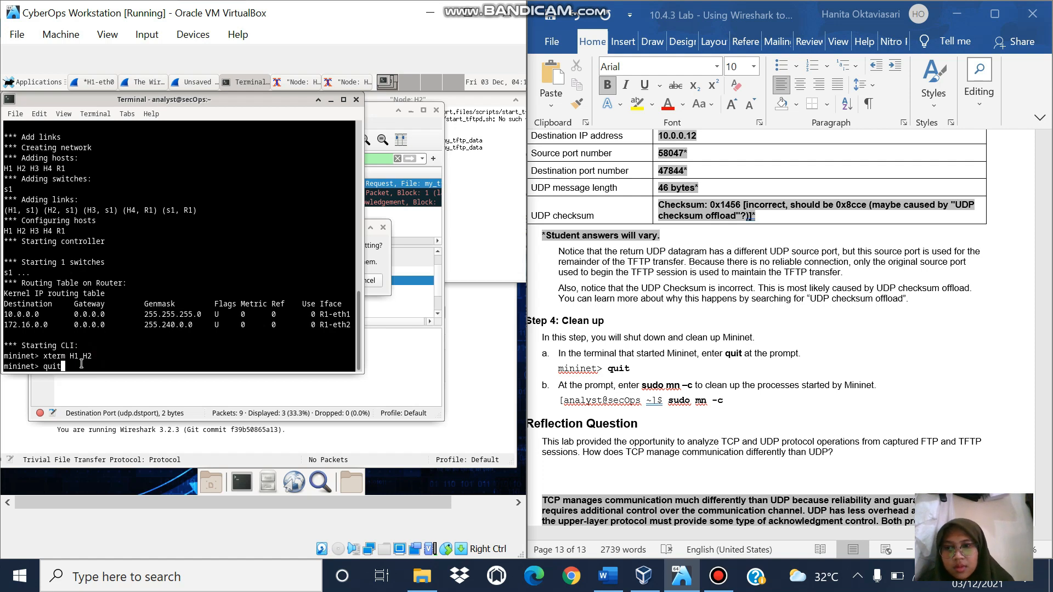
key("Return")
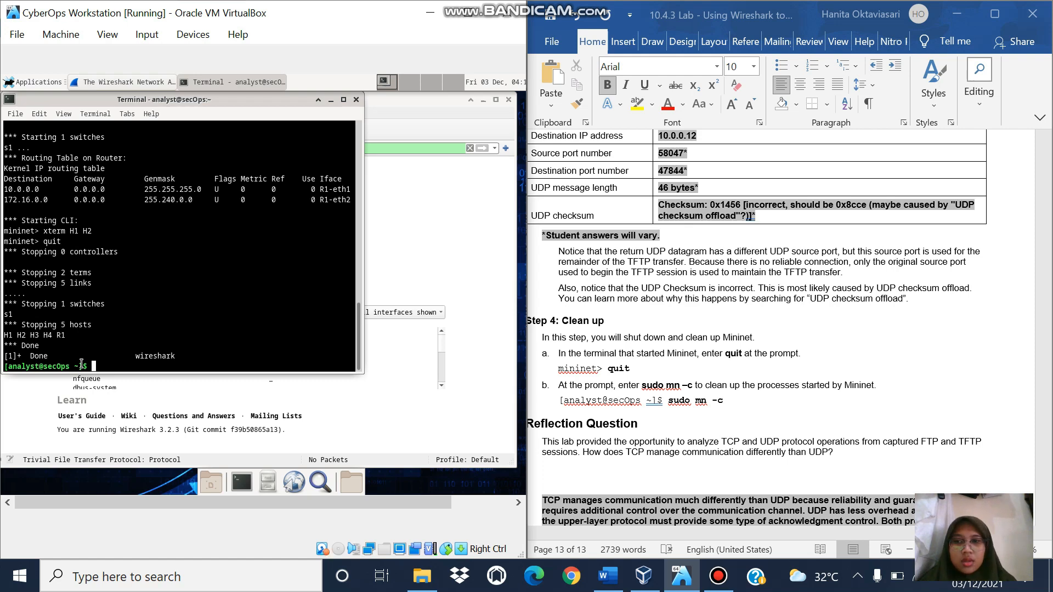
Clean up the leftover Mininet processes by running sudo mn -c and entering the analyst account's sudo password.
type("sudo")
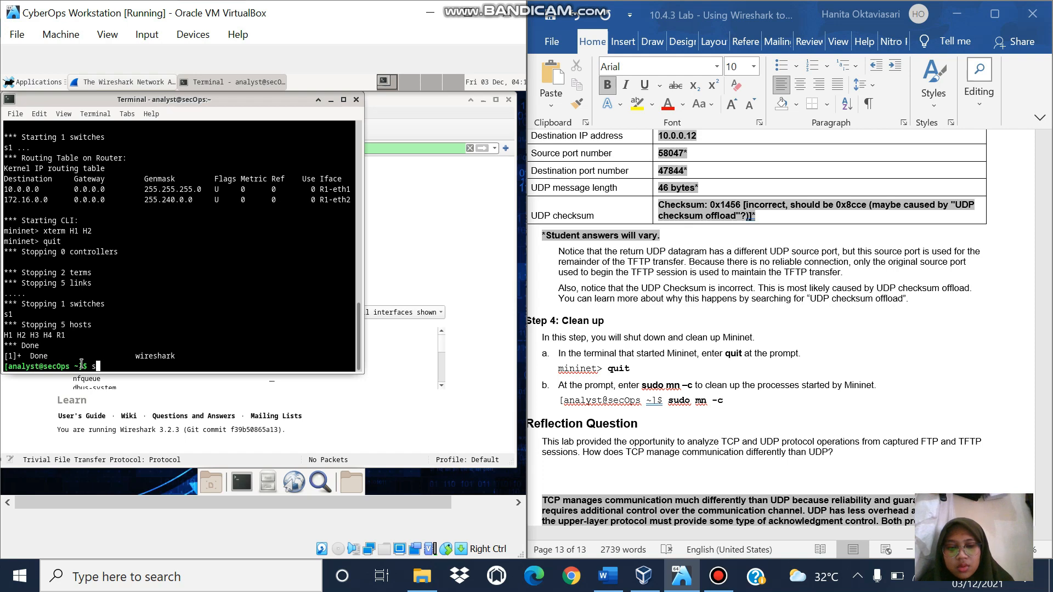
type(" m")
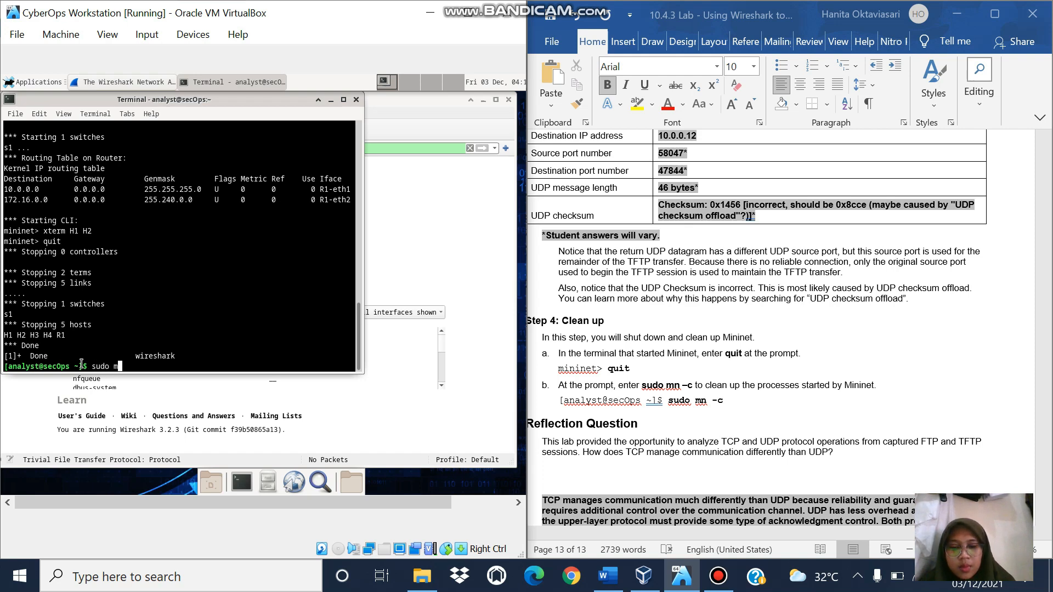
type("b")
key("BackSpace")
type("n -c")
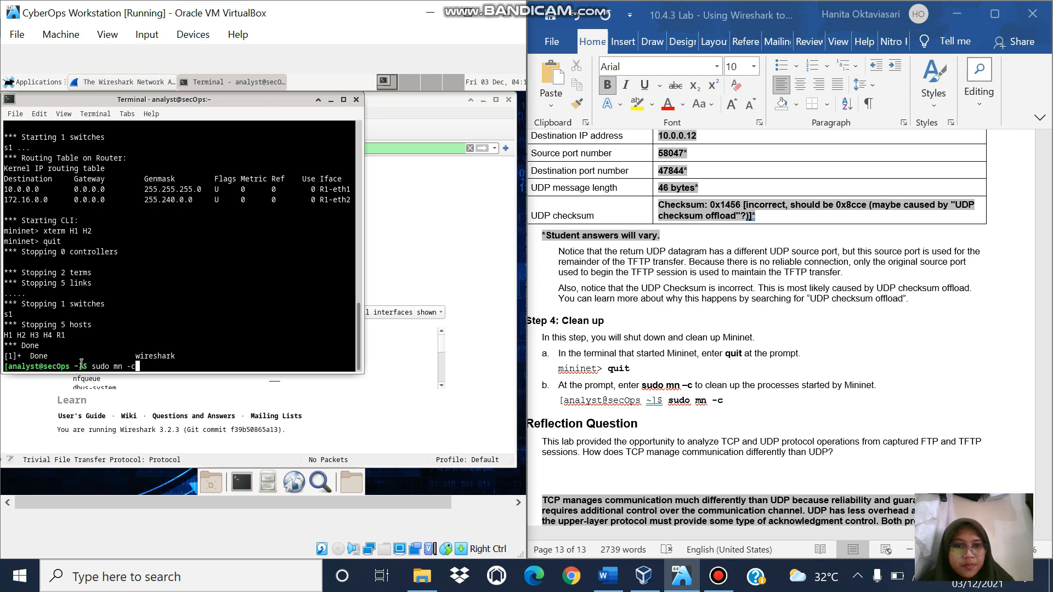
key("Return")
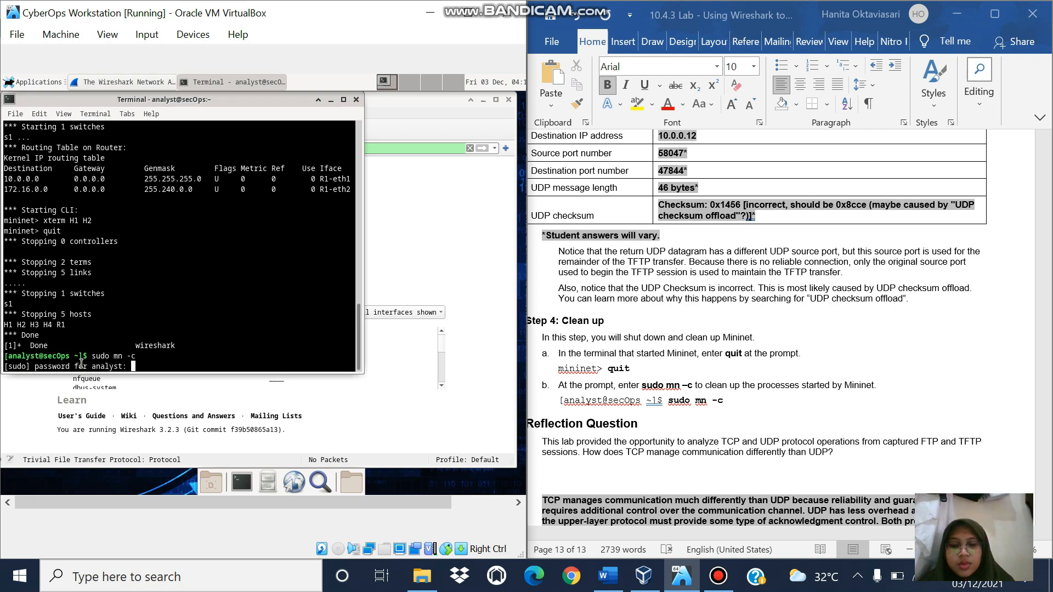
key("Return")
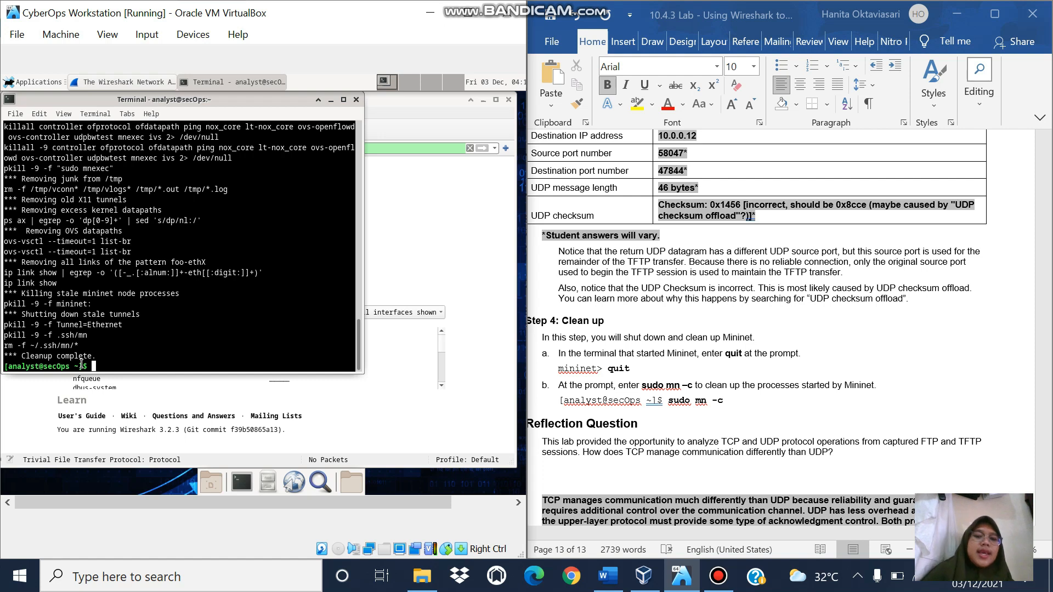
Read the lab's reflection question on how TCP manages communication differently than UDP, along with its sample answer.
left_click(669, 436)
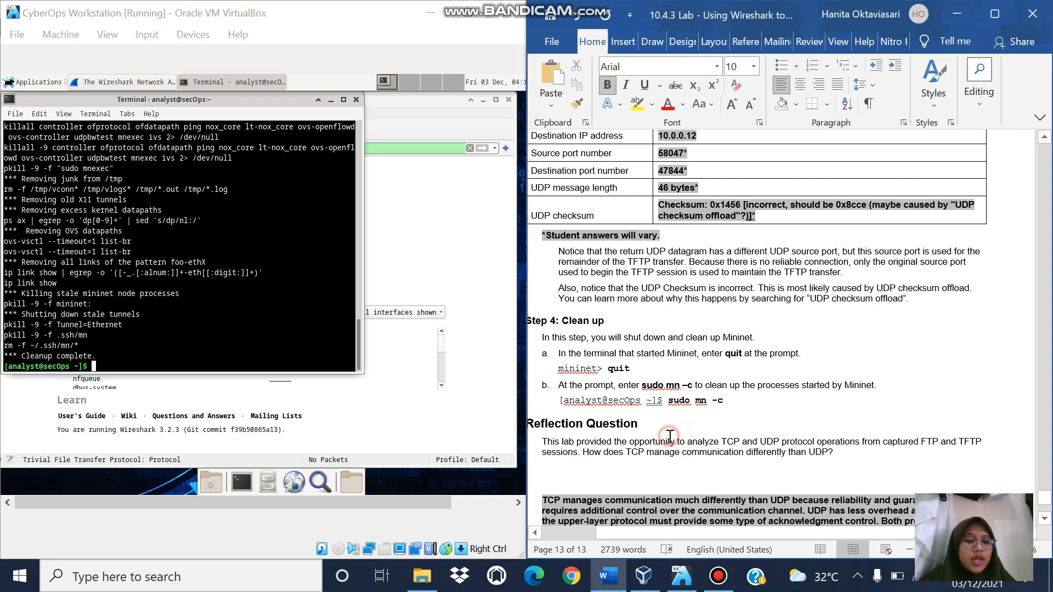
scroll(669, 436, "down", 1)
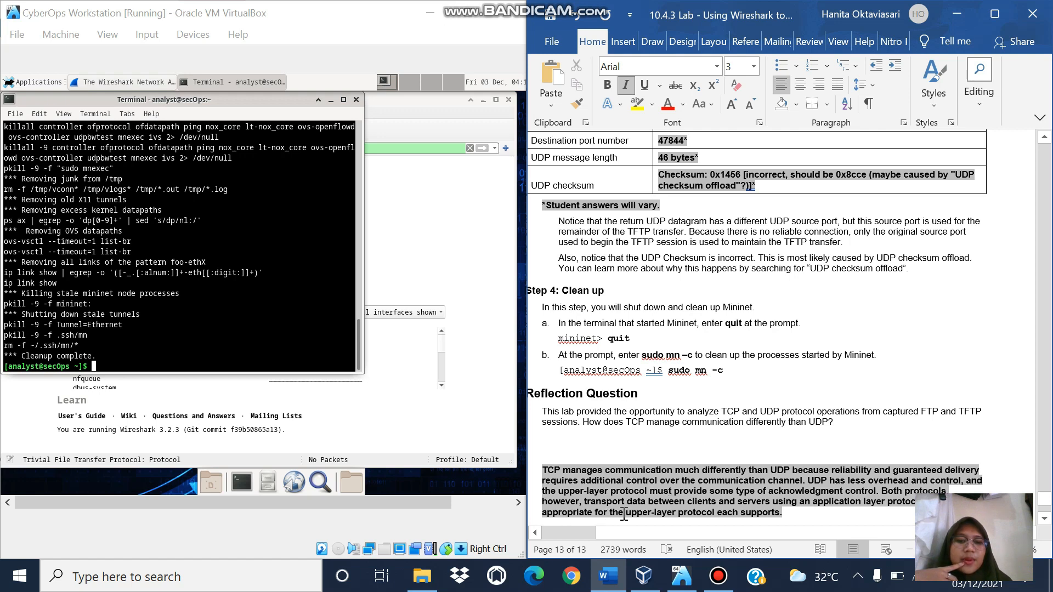
left_click(800, 513)
key("Down")
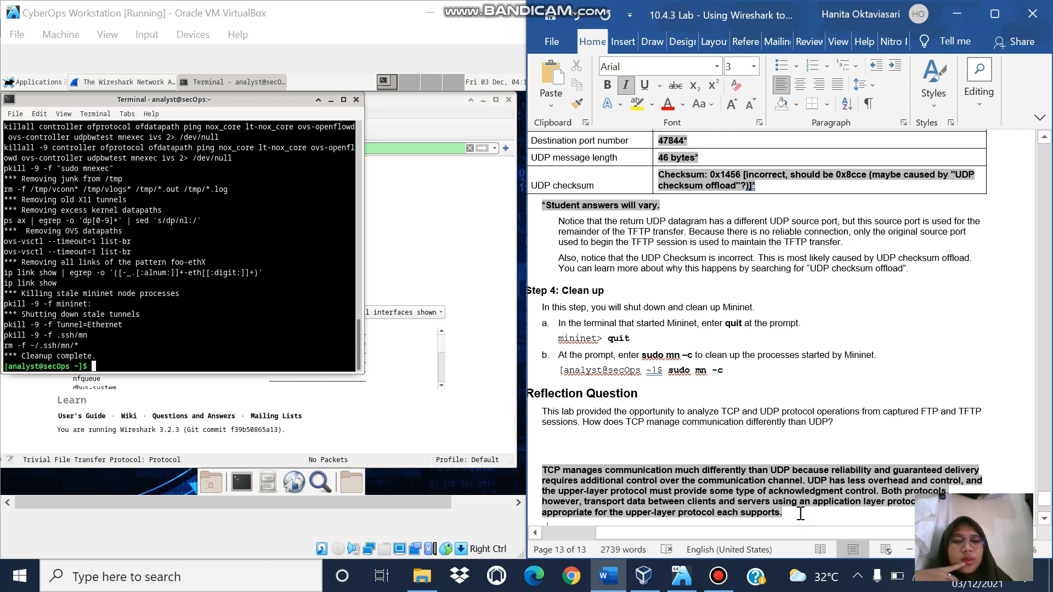